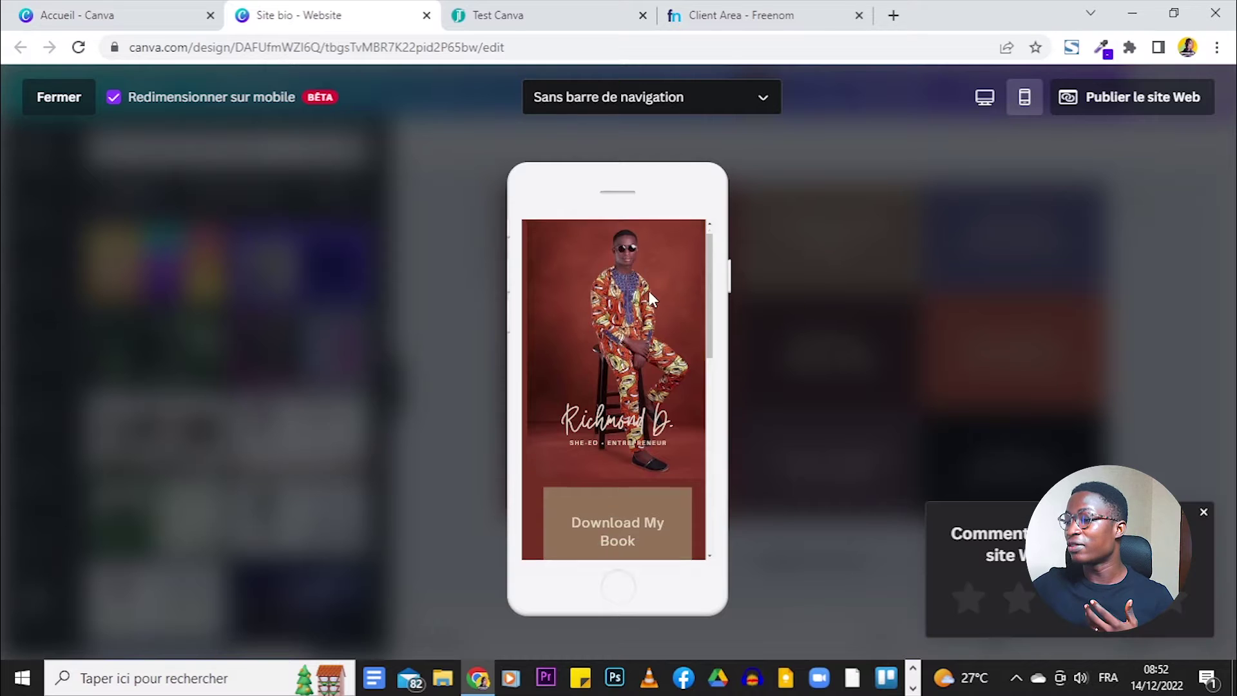
Step: Scroll through the Site bio mobile preview, then switch to the Freenom client area
{"action": "scroll", "coordinate": [650, 294], "scroll_direction": "up", "scroll_amount": 10}
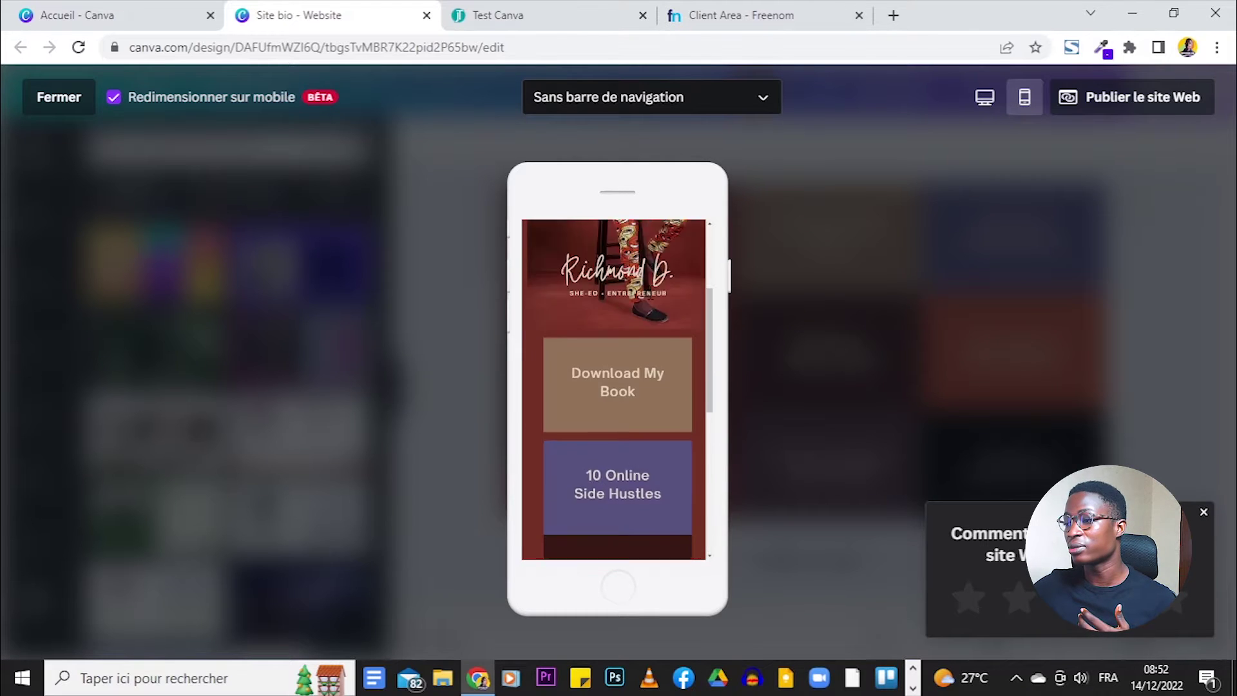
{"action": "scroll", "coordinate": [651, 295], "scroll_direction": "down", "scroll_amount": 10}
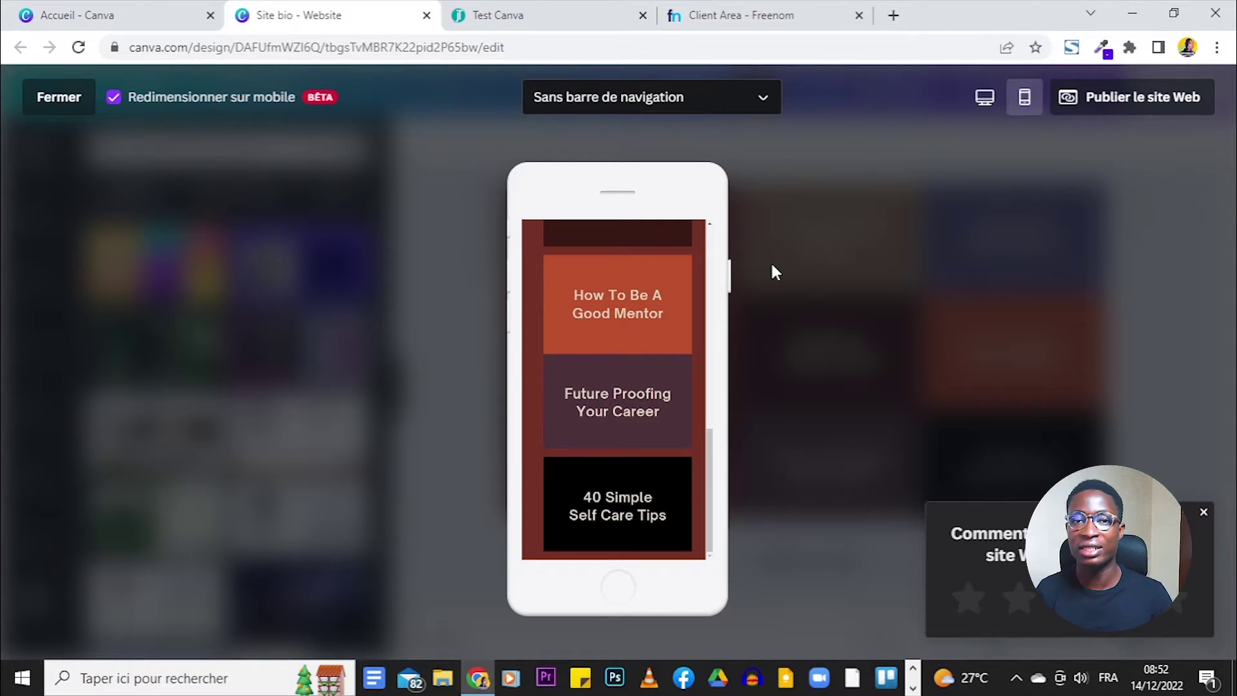
{"action": "left_click", "coordinate": [771, 29]}
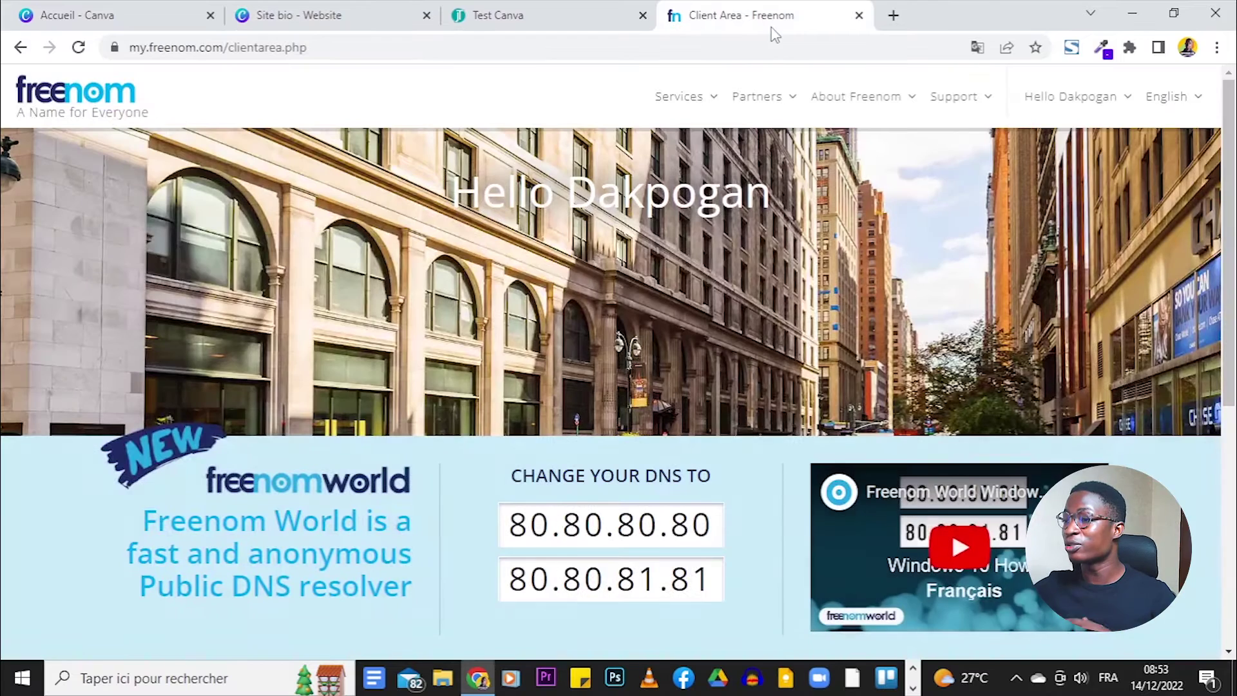
{"action": "scroll", "coordinate": [872, 367], "scroll_direction": "down", "scroll_amount": 6}
{"action": "scroll", "coordinate": [872, 348], "scroll_direction": "up", "scroll_amount": 6}
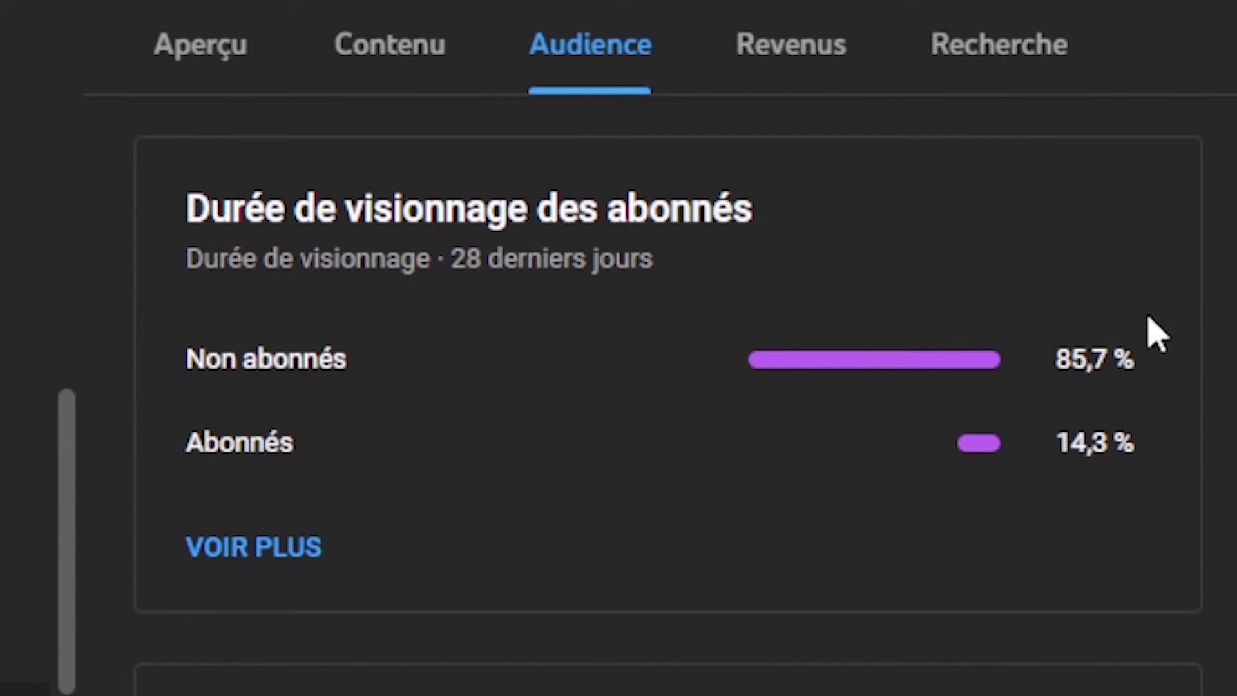
{"action": "left_click_drag", "start_coordinate": [1039, 351], "coordinate": [1118, 364]}
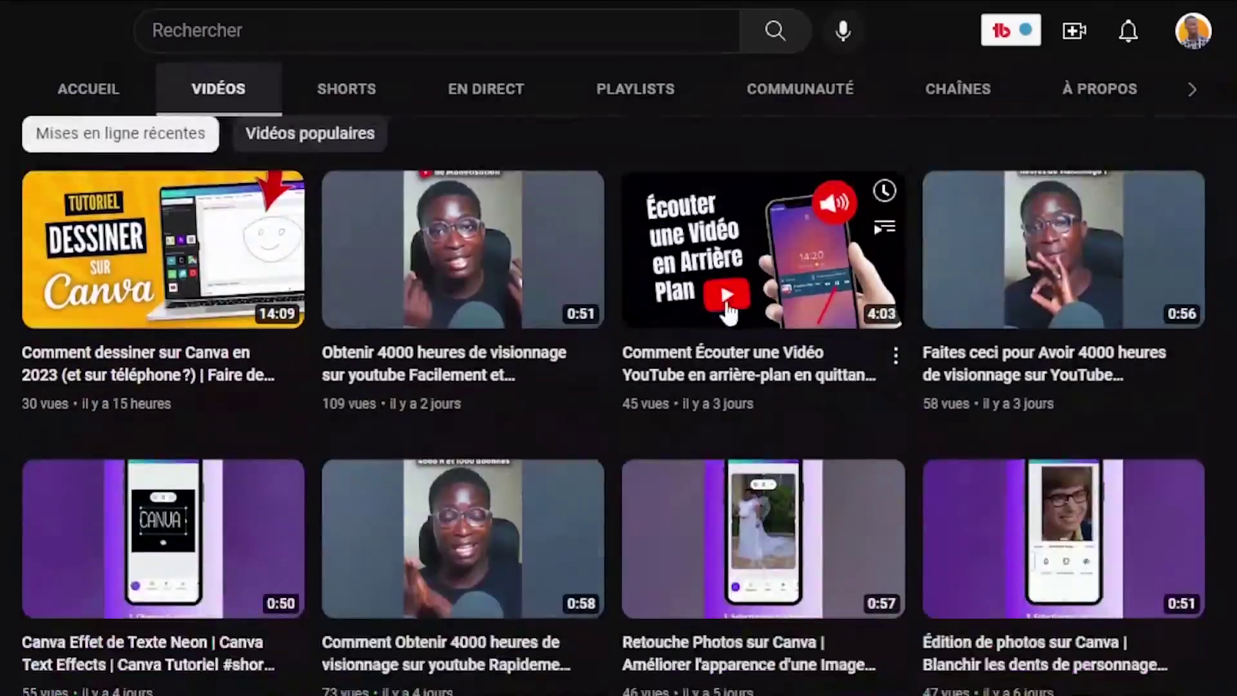
{"action": "scroll", "coordinate": [1200, 334], "scroll_direction": "down", "scroll_amount": 15}
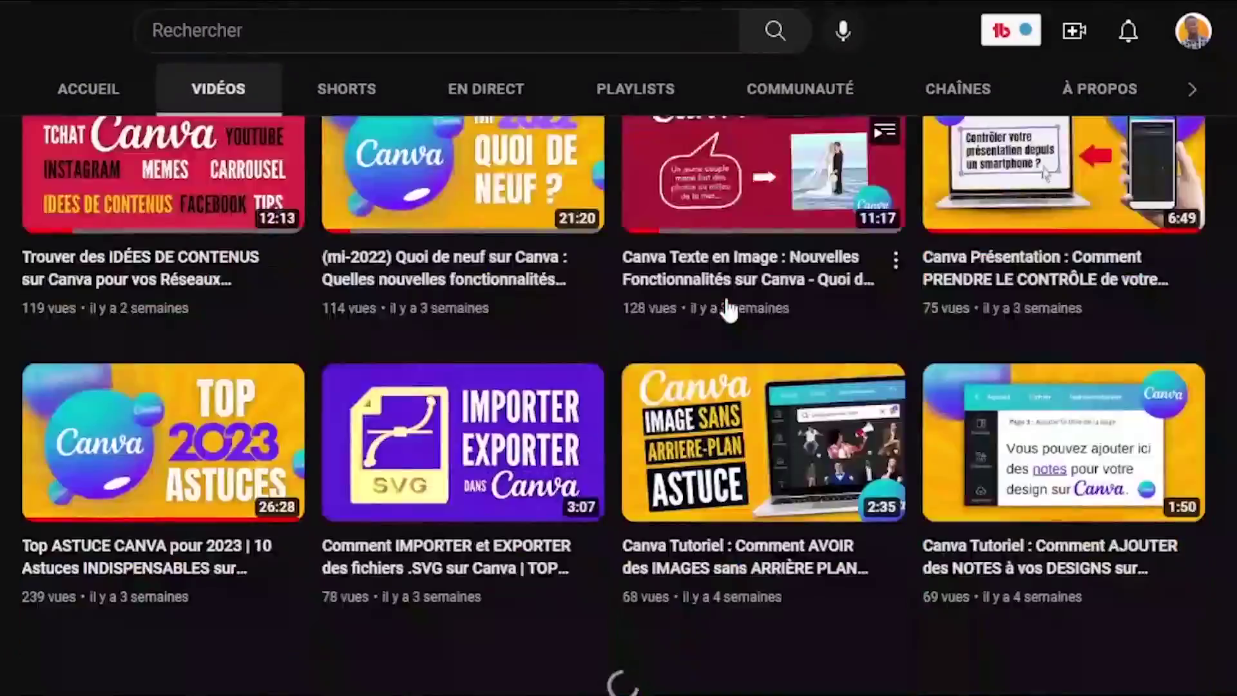
{"action": "scroll", "coordinate": [1200, 334], "scroll_direction": "down", "scroll_amount": 20}
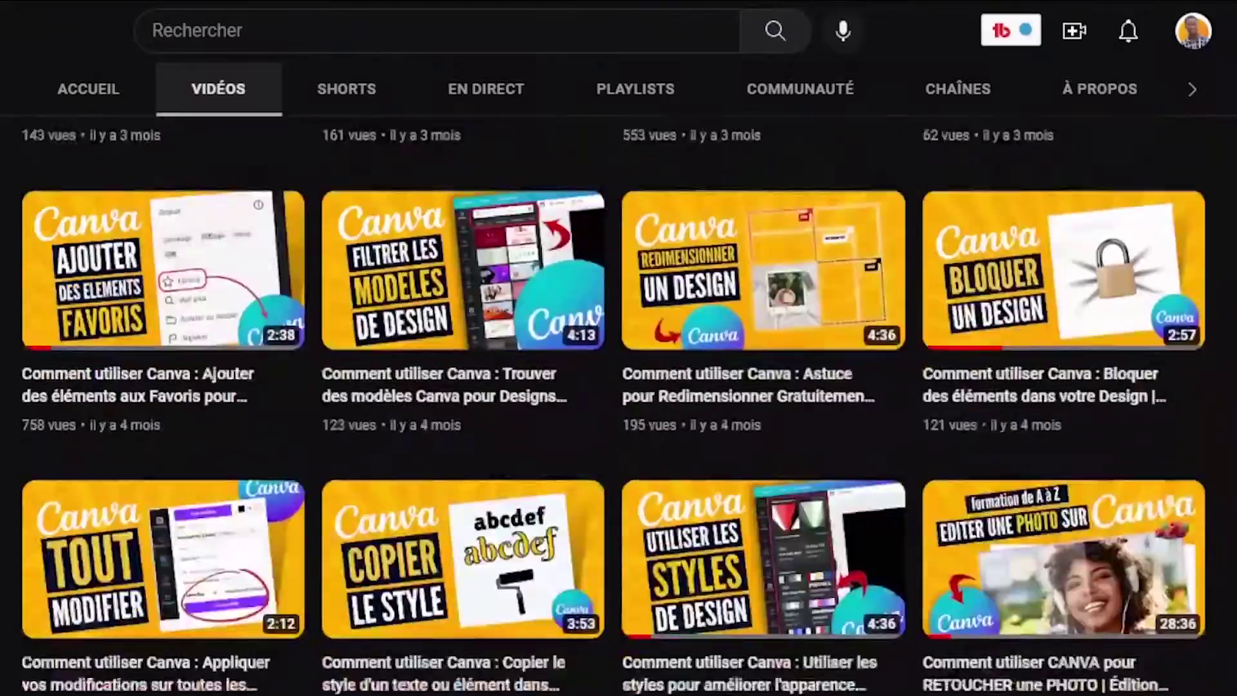
{"action": "scroll", "coordinate": [1199, 333], "scroll_direction": "down", "scroll_amount": 5}
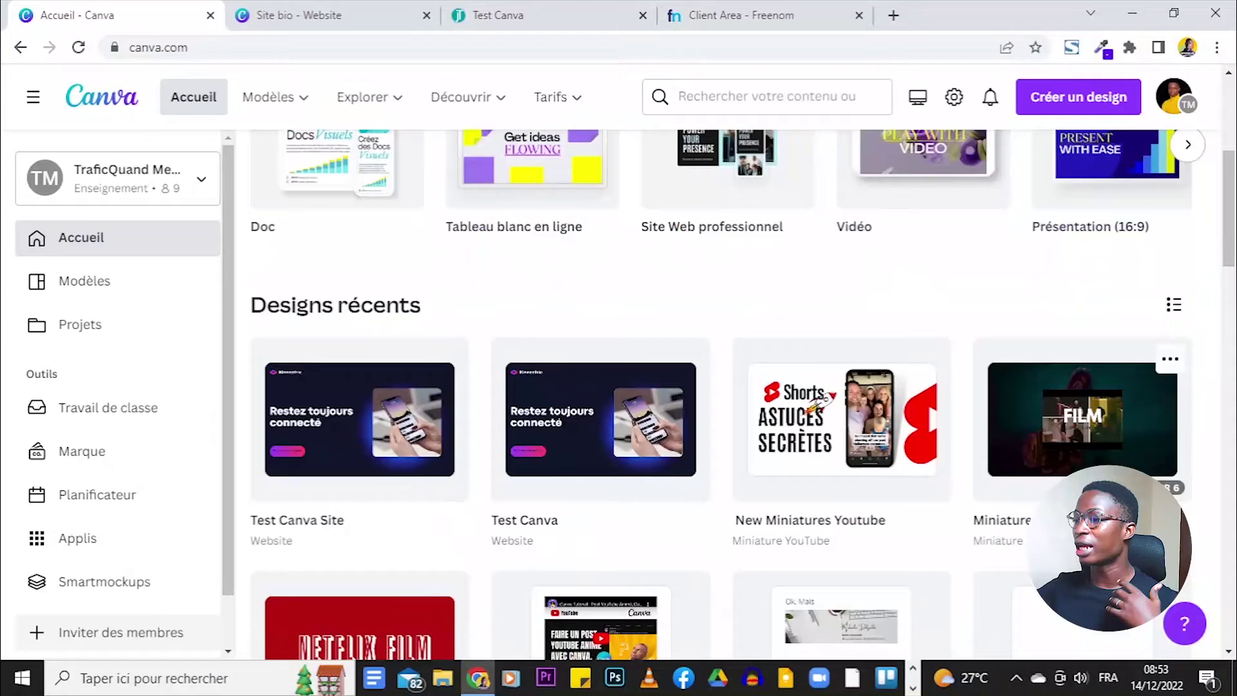
{"action": "scroll", "coordinate": [1138, 465], "scroll_direction": "up", "scroll_amount": 5}
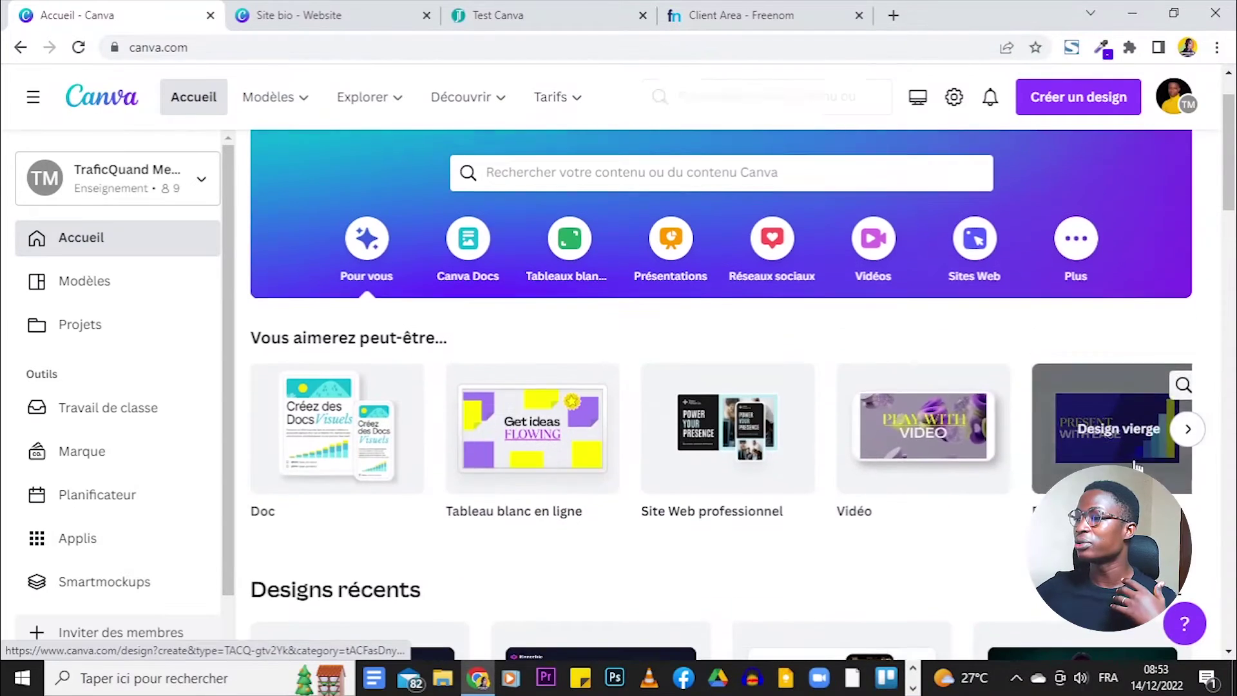
Step: Start a blank 'Site Web de lien en bio' design from the Sites Web templates
{"action": "scroll", "coordinate": [1138, 466], "scroll_direction": "up", "scroll_amount": 2}
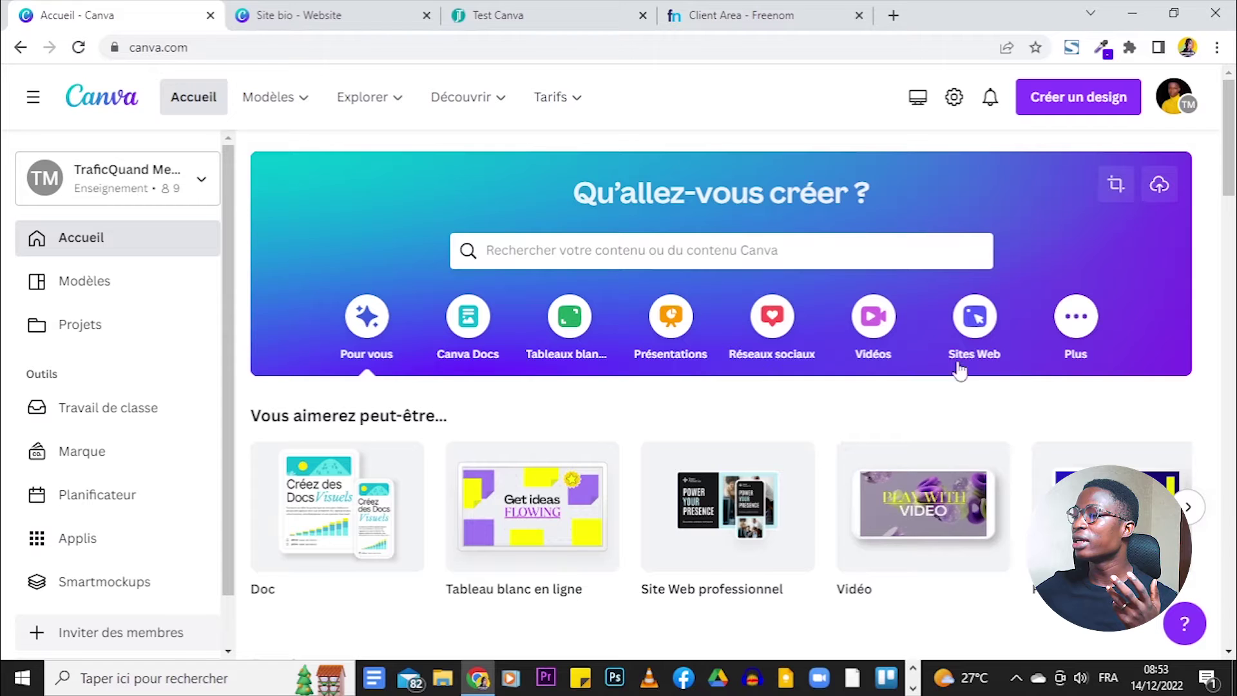
{"action": "left_click", "coordinate": [974, 327]}
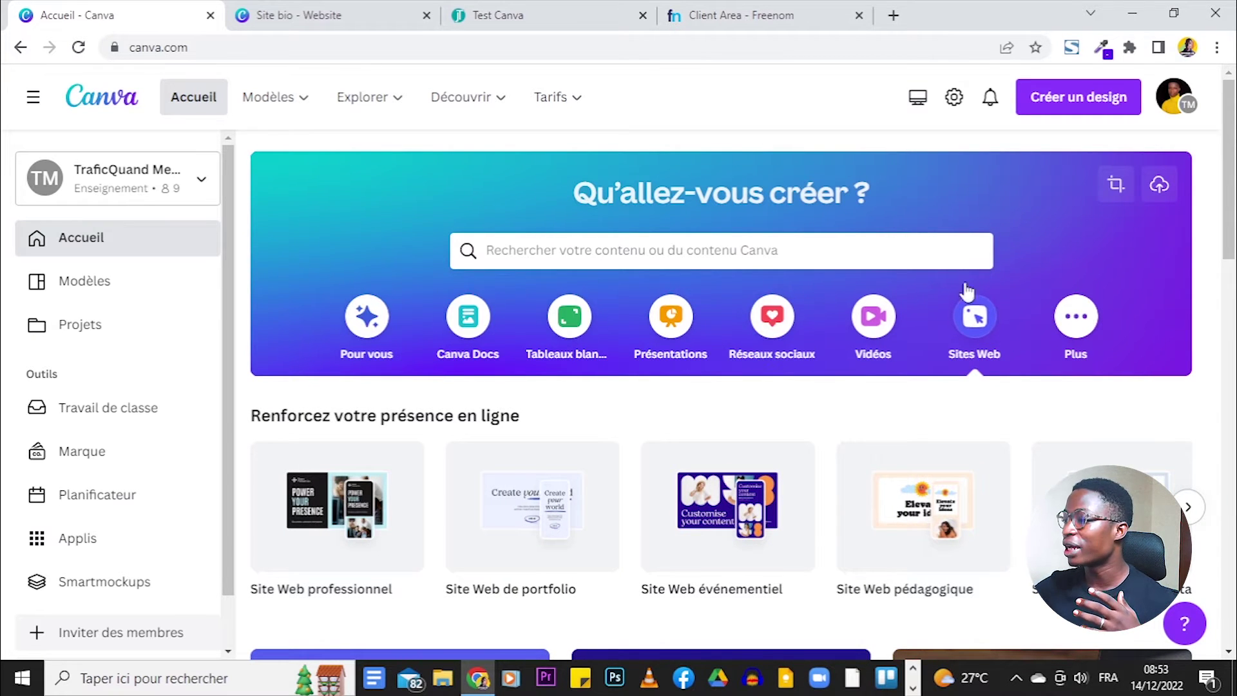
{"action": "left_click", "coordinate": [864, 264]}
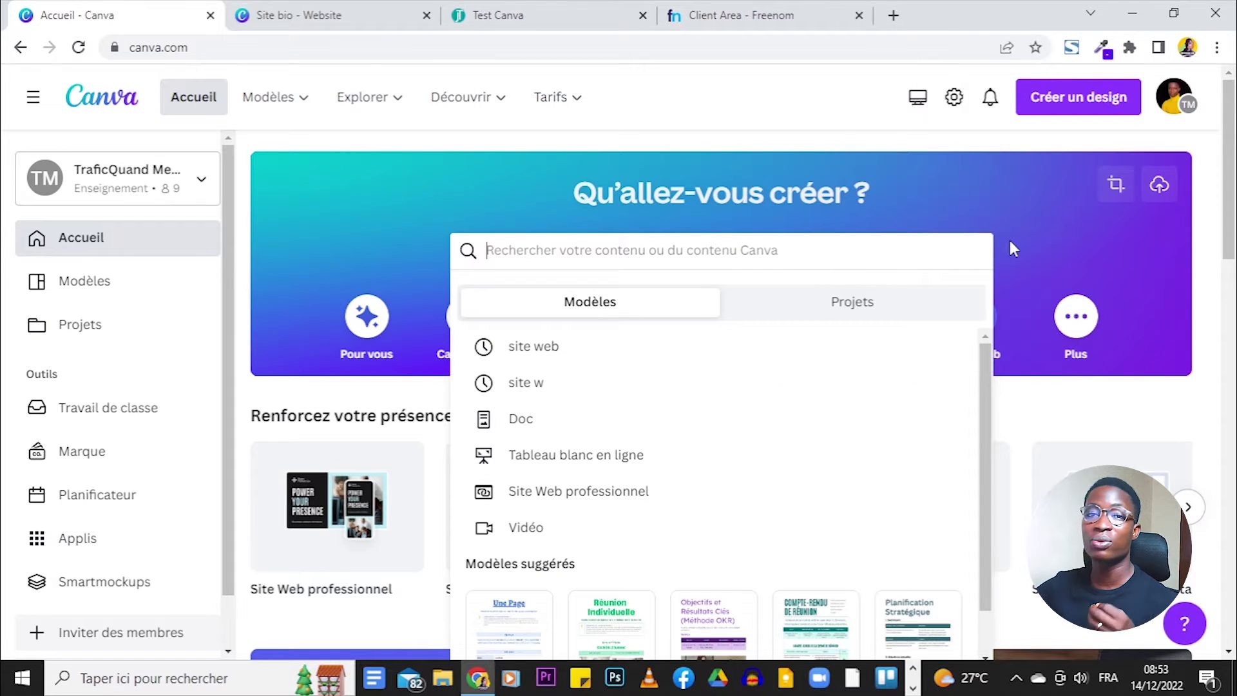
{"action": "left_click", "coordinate": [1027, 249]}
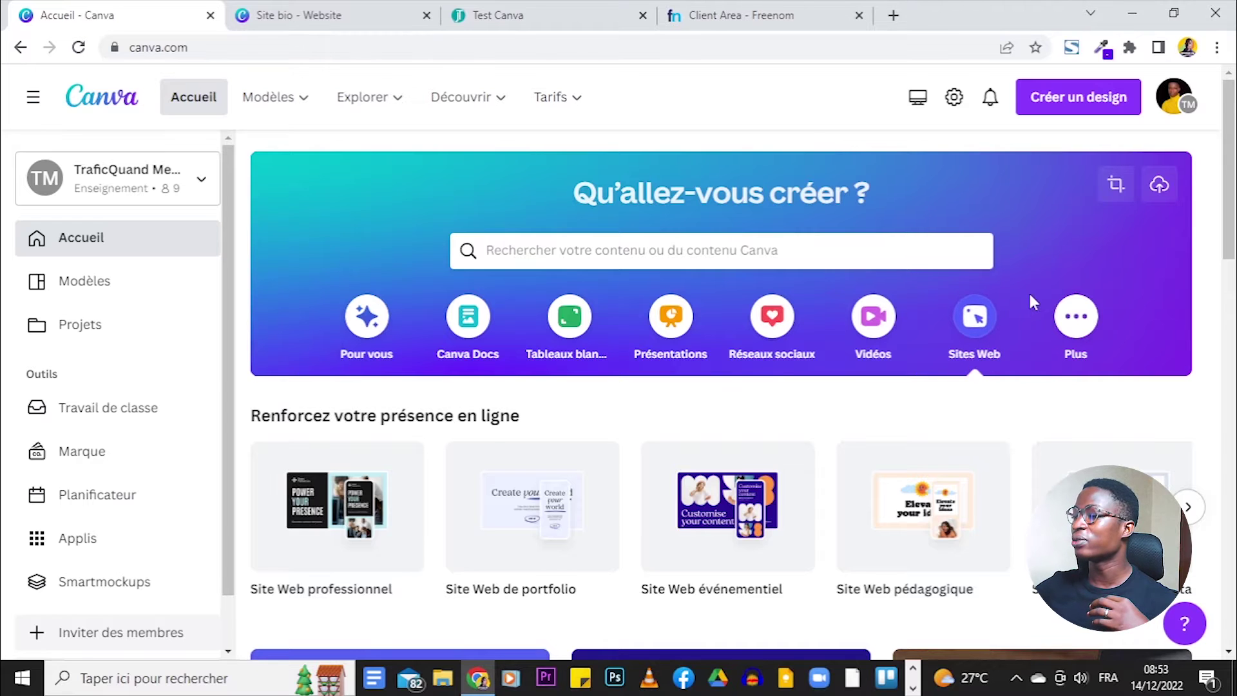
{"action": "scroll", "coordinate": [1034, 303], "scroll_direction": "down", "scroll_amount": 1}
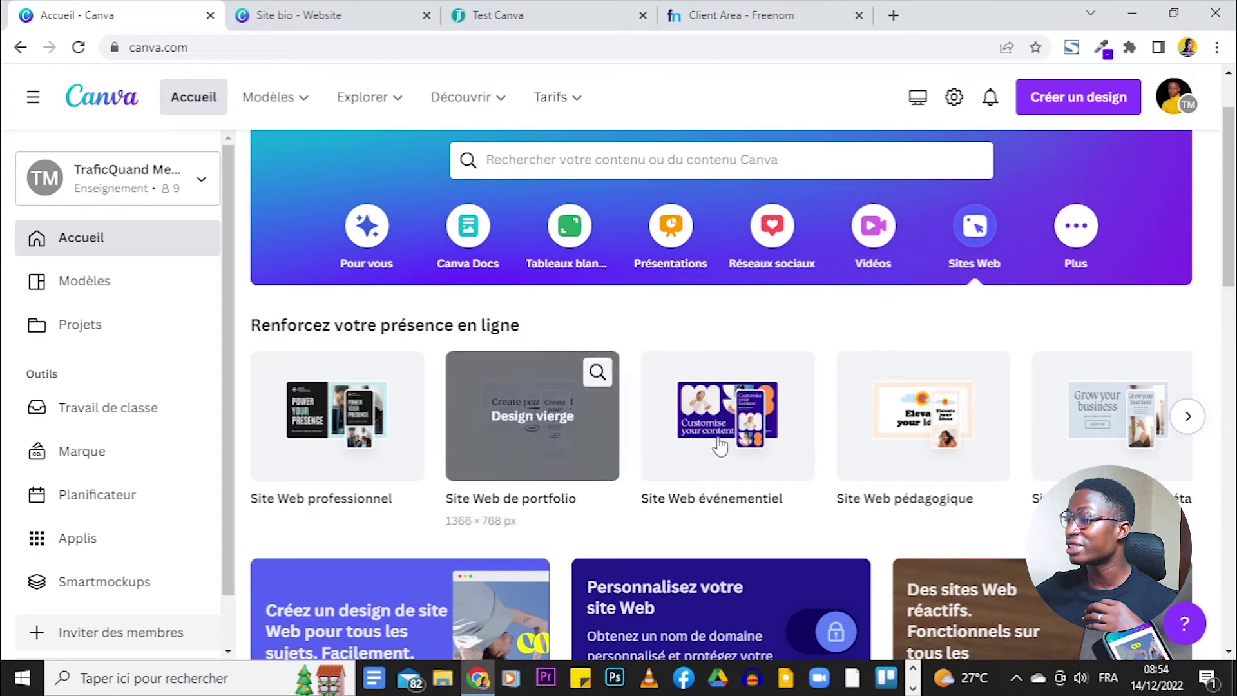
{"action": "left_click", "coordinate": [1189, 417]}
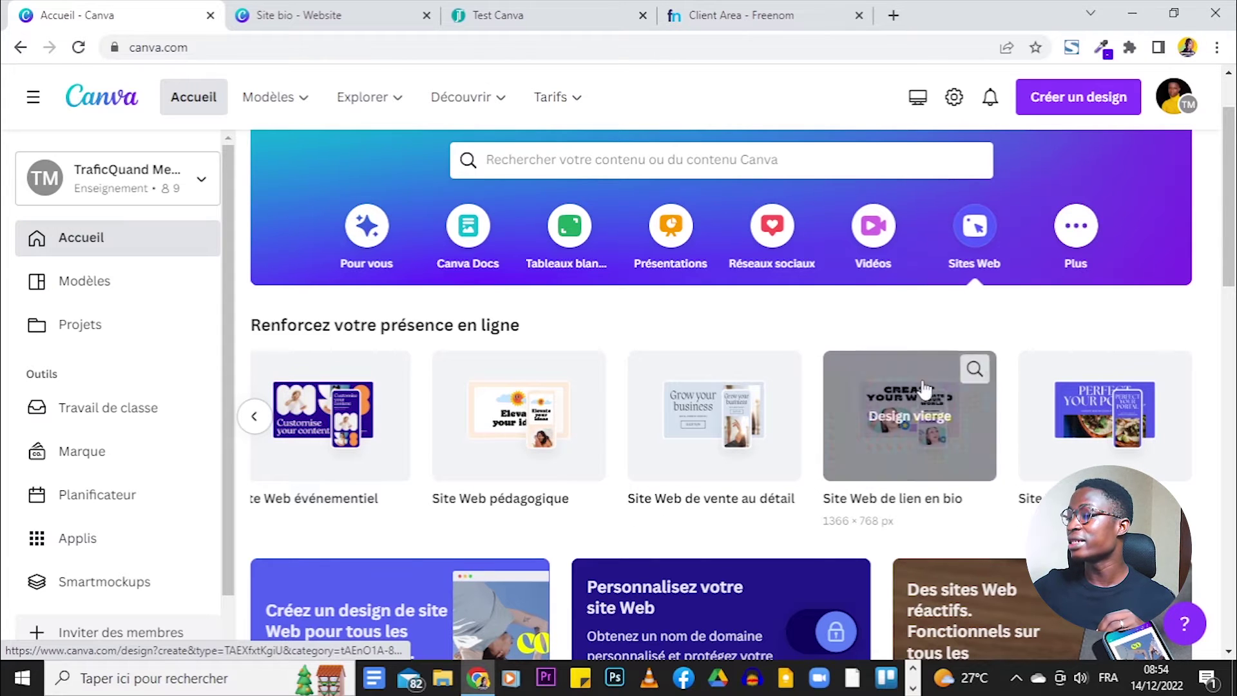
{"action": "left_click", "coordinate": [915, 419]}
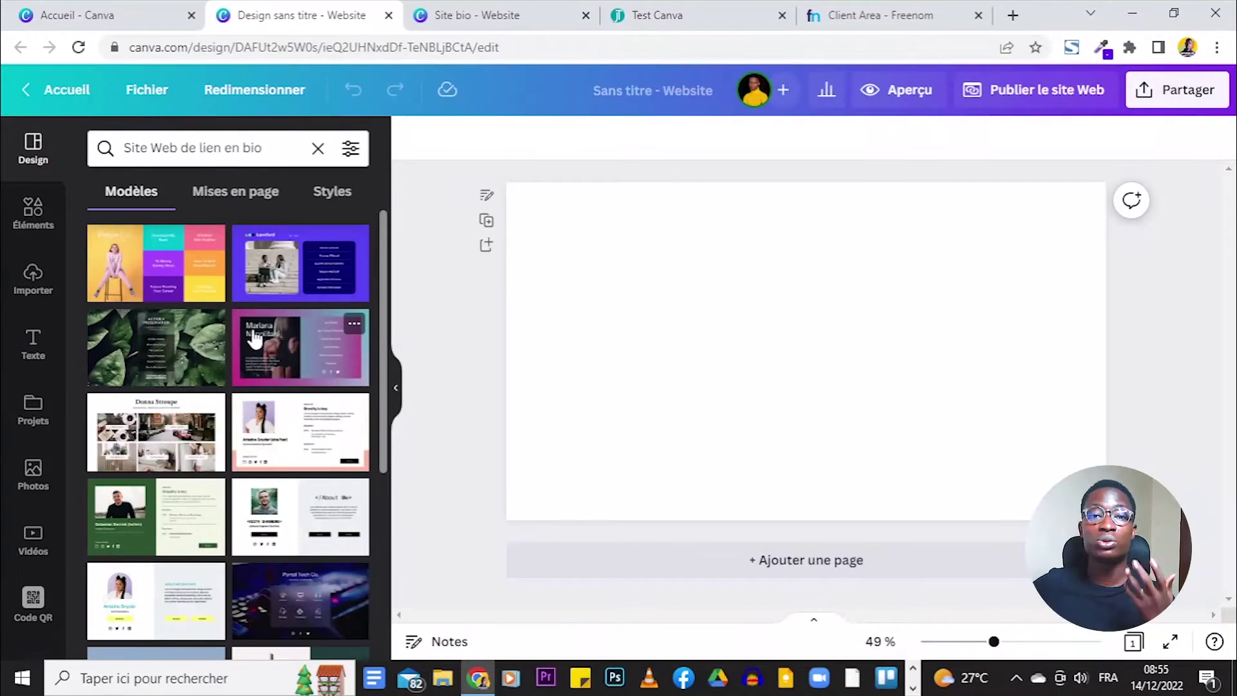
Step: Scroll the link-in-bio templates listed beside the empty untitled page
{"action": "scroll", "coordinate": [253, 338], "scroll_direction": "down", "scroll_amount": 5}
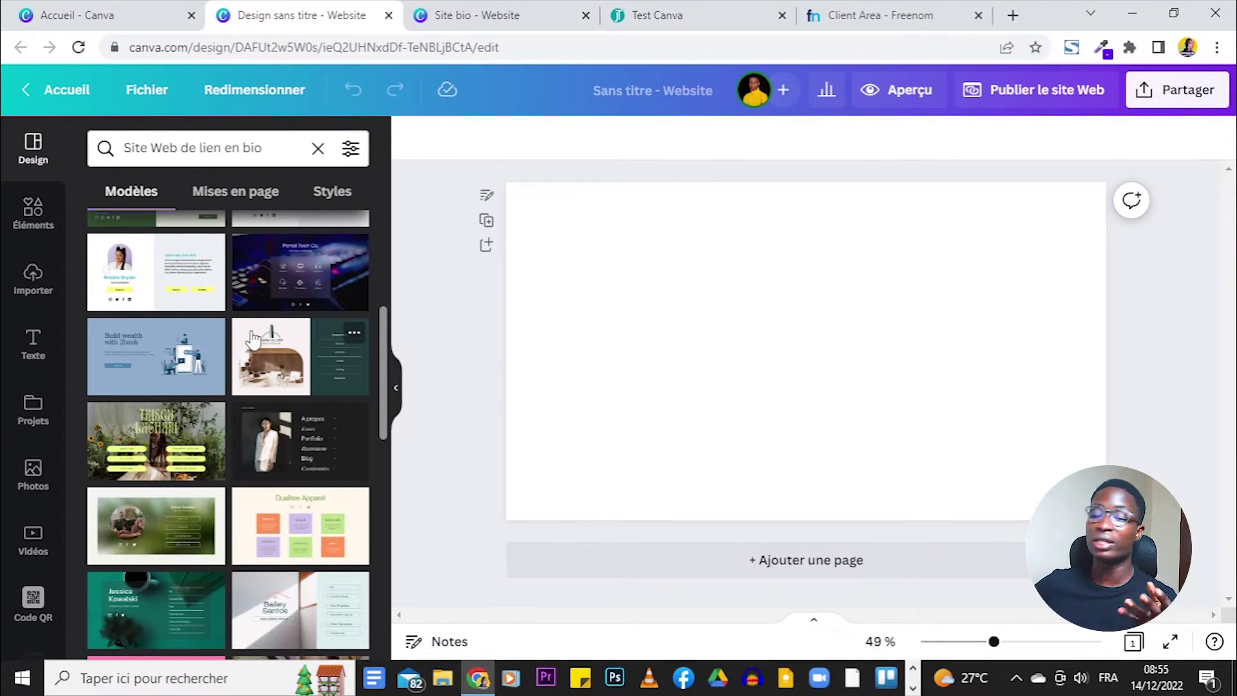
Step: Look over the existing Site bio design and close its phone preview
{"action": "scroll", "coordinate": [271, 320], "scroll_direction": "up", "scroll_amount": 5}
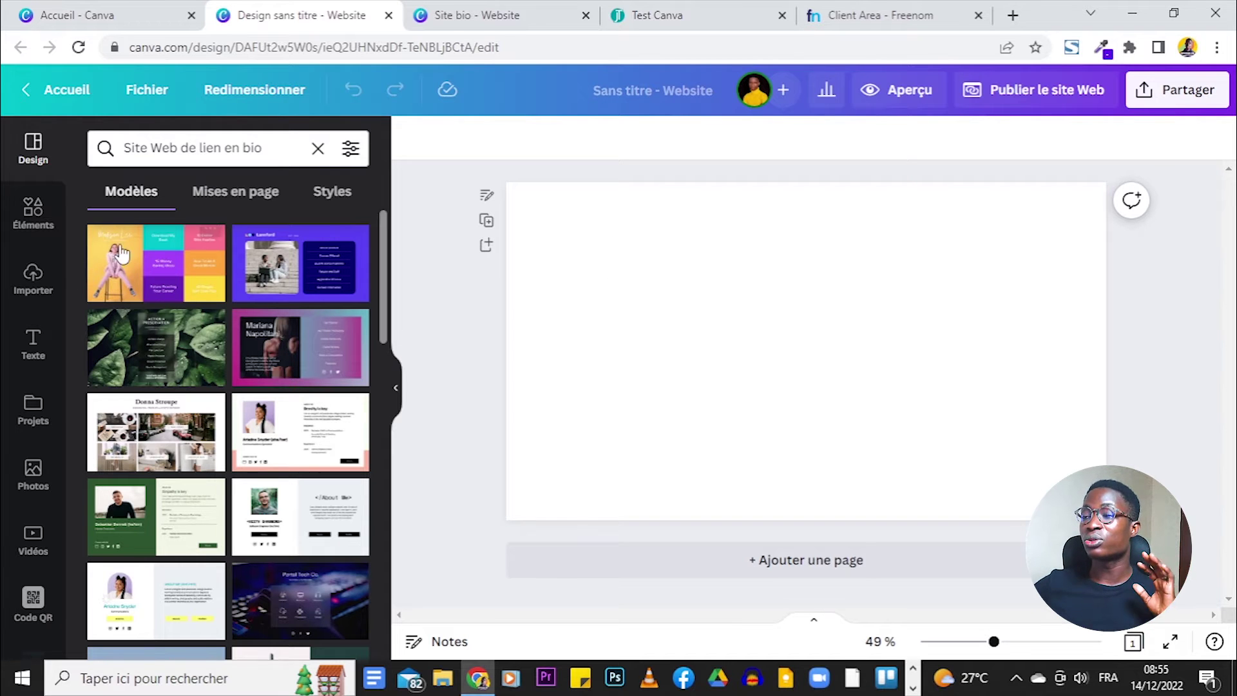
{"action": "scroll", "coordinate": [347, 517], "scroll_direction": "down", "scroll_amount": 5}
{"action": "left_click", "coordinate": [493, 7]}
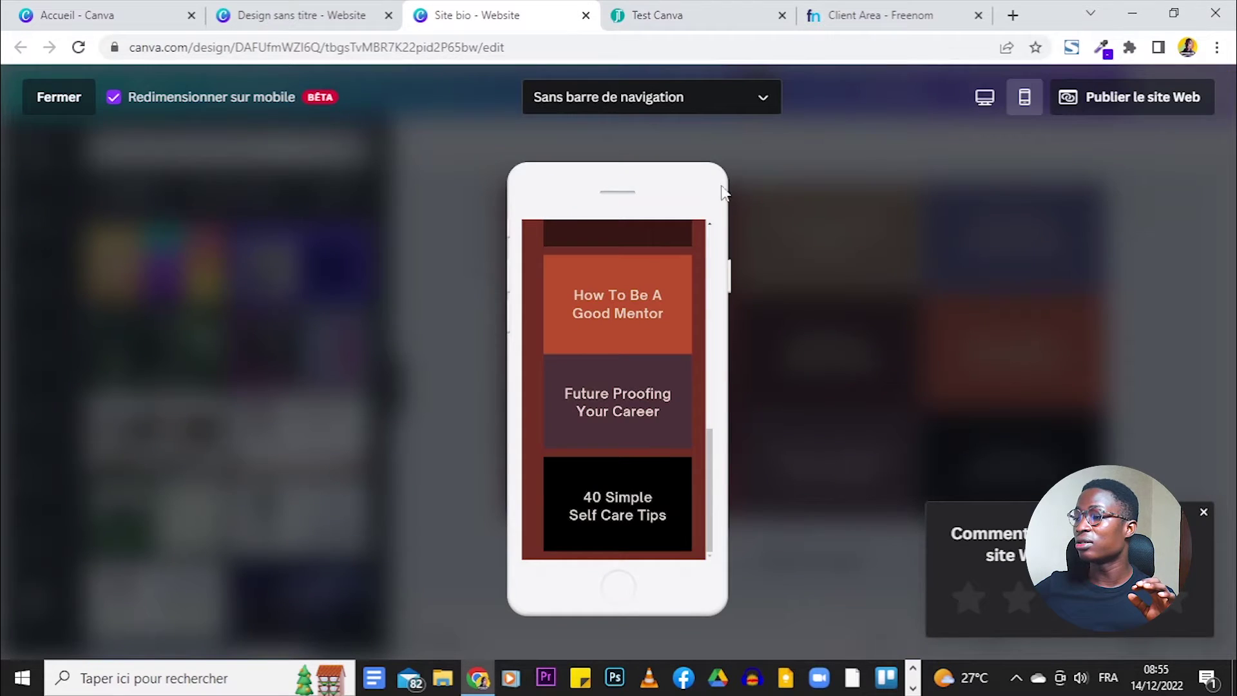
{"action": "left_click", "coordinate": [94, 98]}
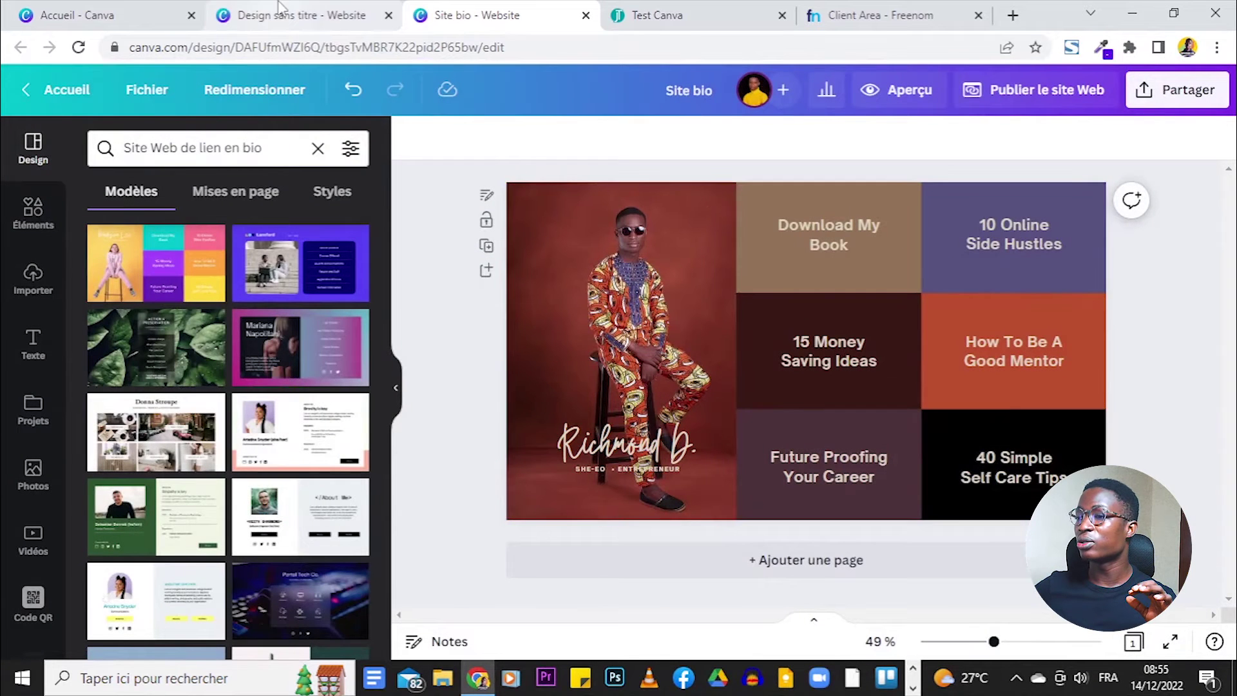
Step: Apply the Madison Lee link-in-bio template to the blank untitled page
{"action": "left_click", "coordinate": [279, 9]}
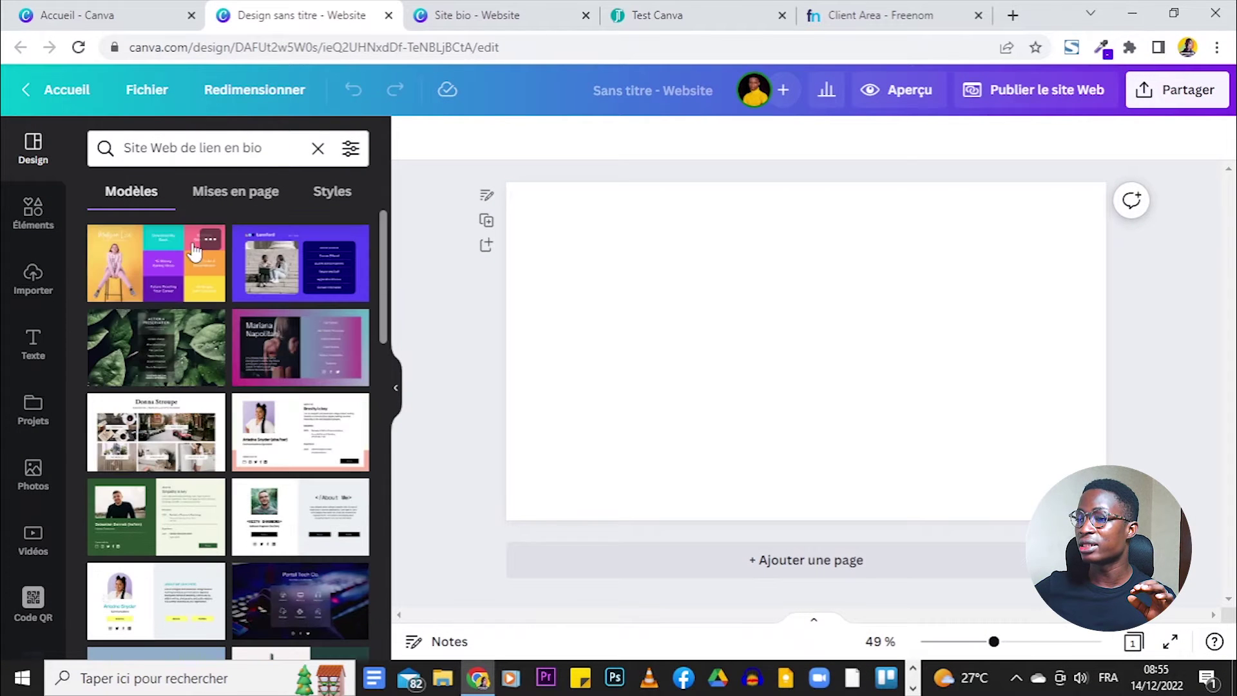
{"action": "left_click", "coordinate": [167, 259]}
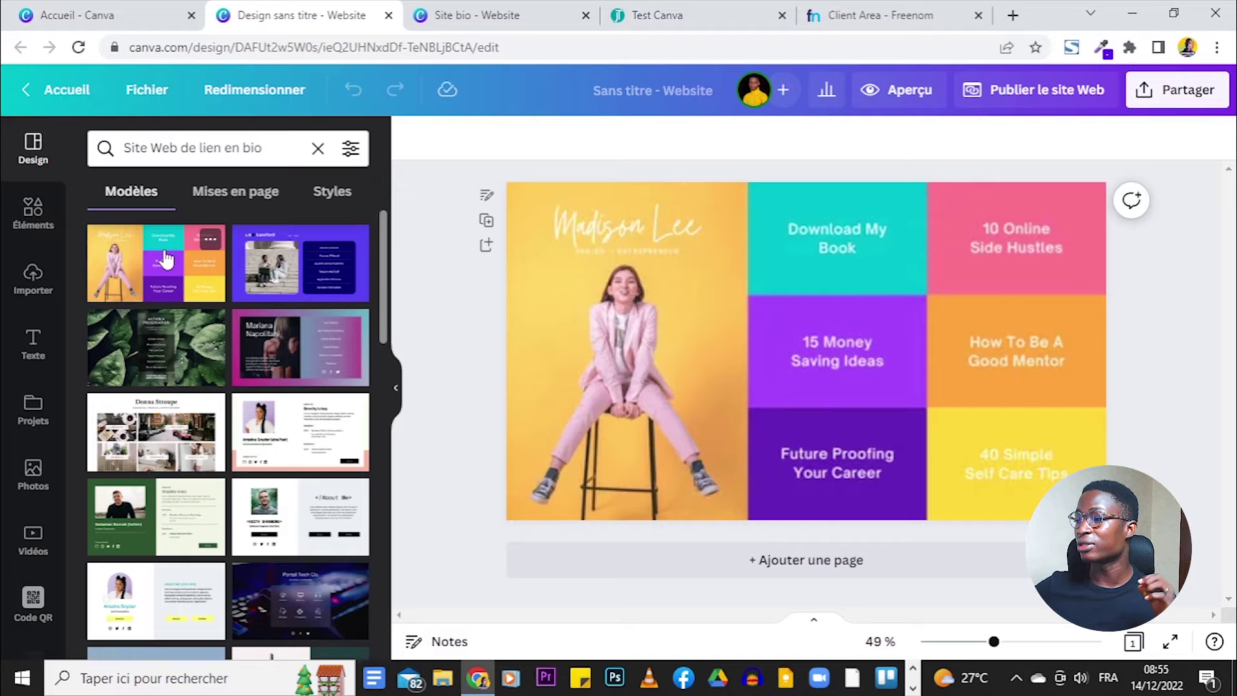
{"action": "left_click", "coordinate": [586, 193]}
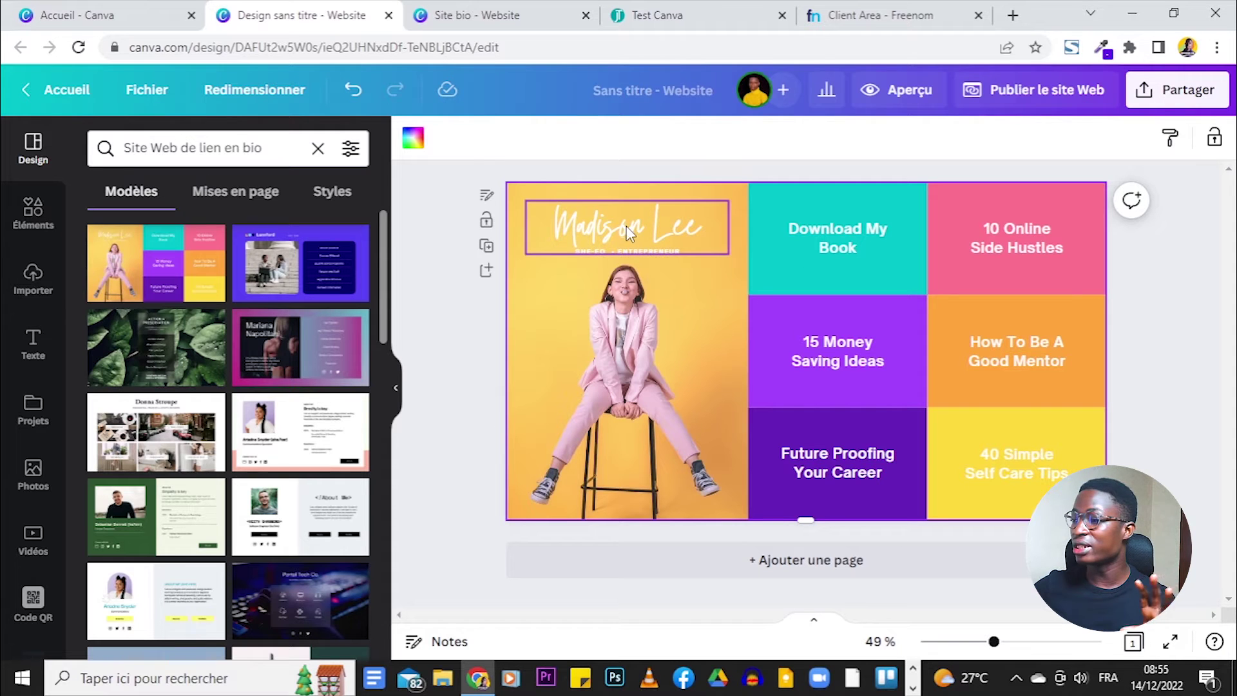
Step: Ungroup the grid of link tiles so each tile can be edited
{"action": "left_click", "coordinate": [837, 219]}
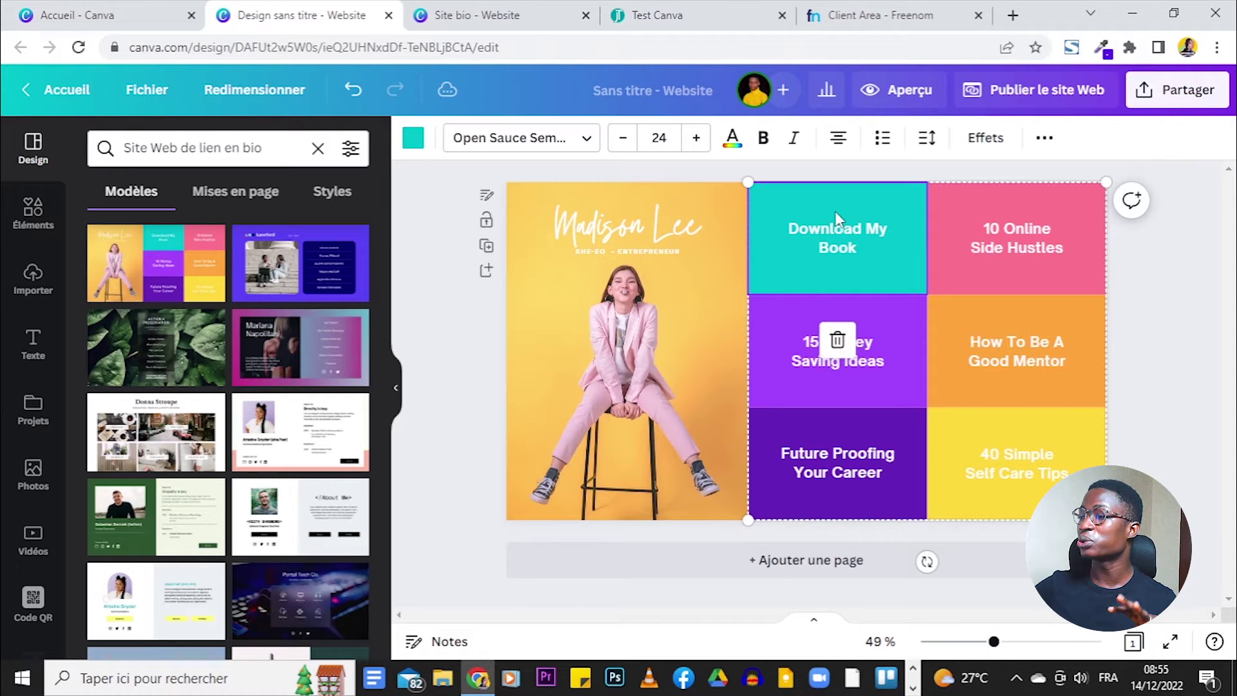
{"action": "left_click", "coordinate": [900, 344]}
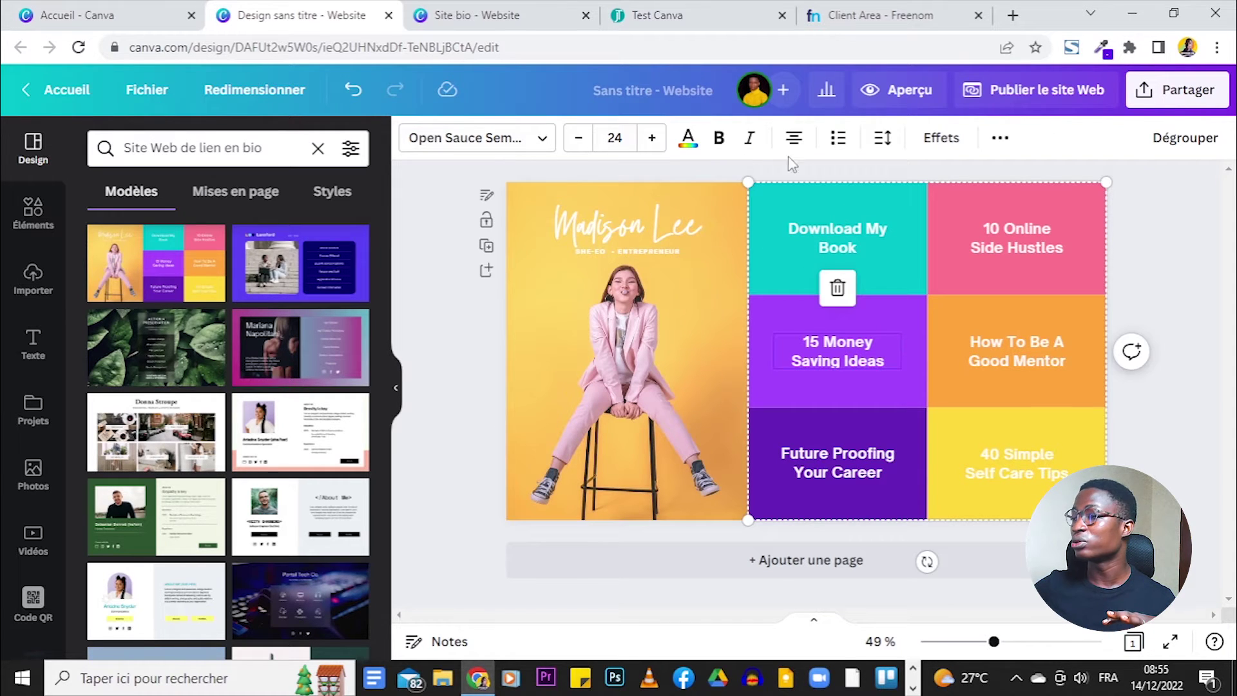
{"action": "left_click", "coordinate": [1186, 138]}
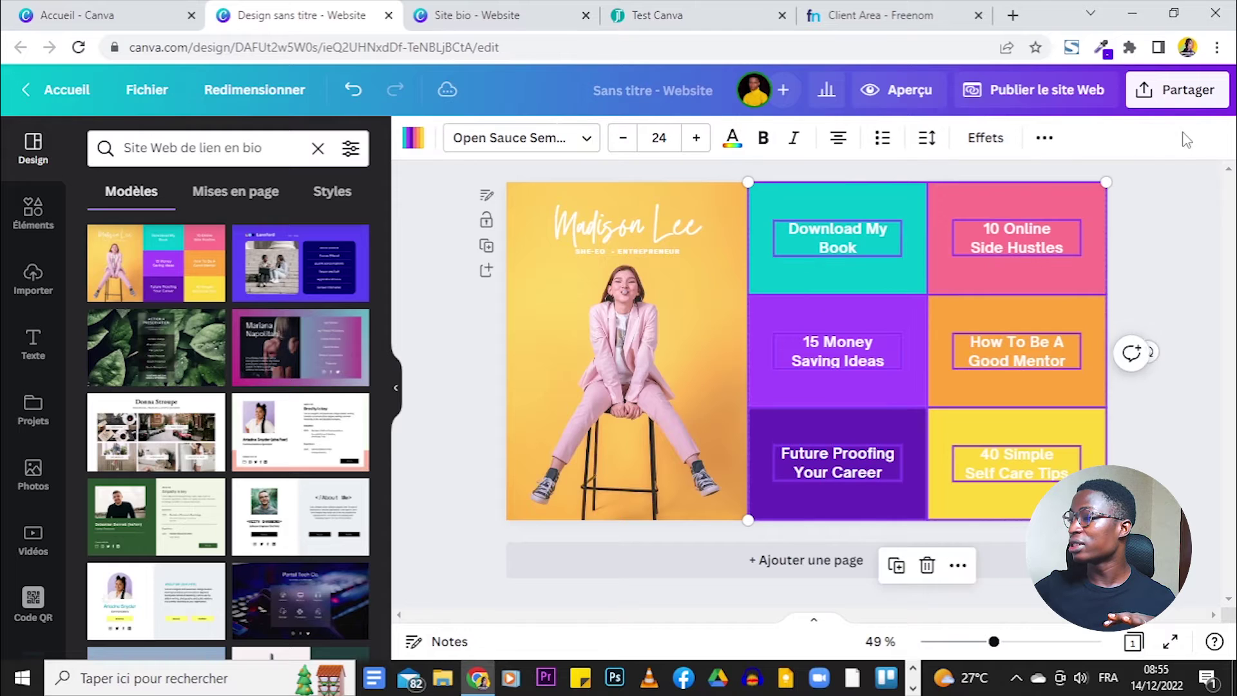
{"action": "left_click", "coordinate": [1188, 254]}
Step: Fill the Download My Book tile with the dark brown from the photo palette
{"action": "left_click", "coordinate": [859, 207]}
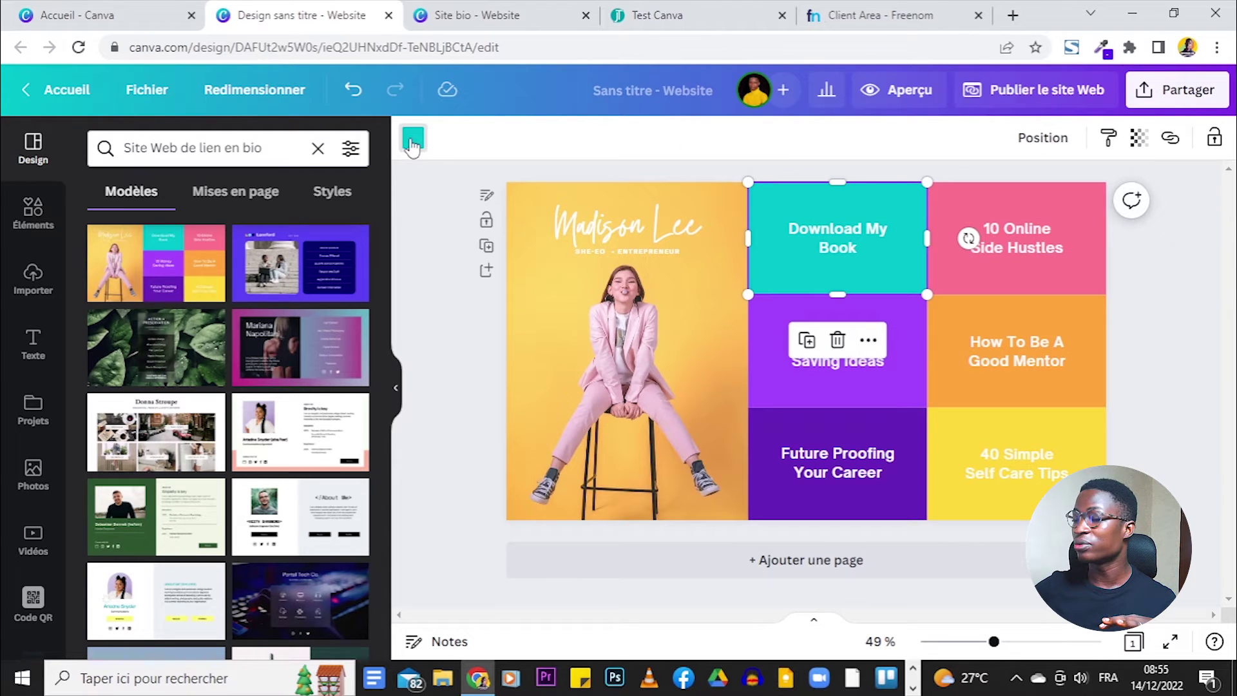
{"action": "left_click", "coordinate": [412, 140]}
{"action": "left_click", "coordinate": [350, 531]}
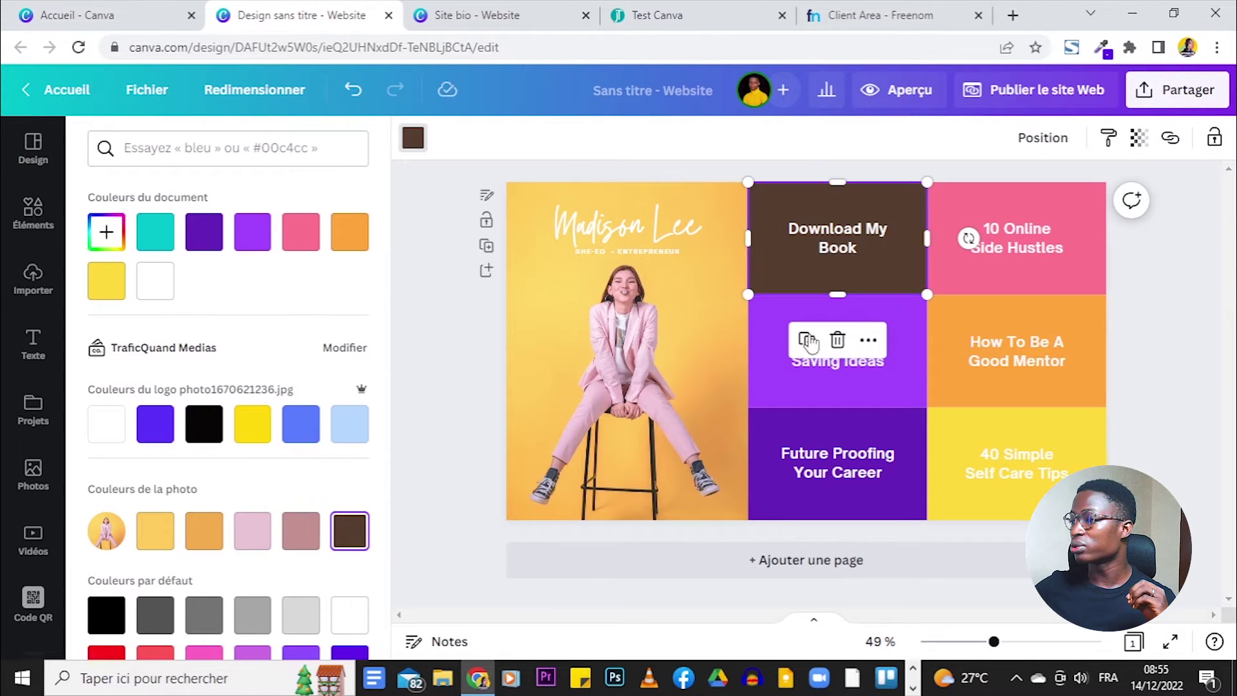
Step: Open the font list for the Download My Book text, then select the left photo
{"action": "left_click", "coordinate": [1034, 319]}
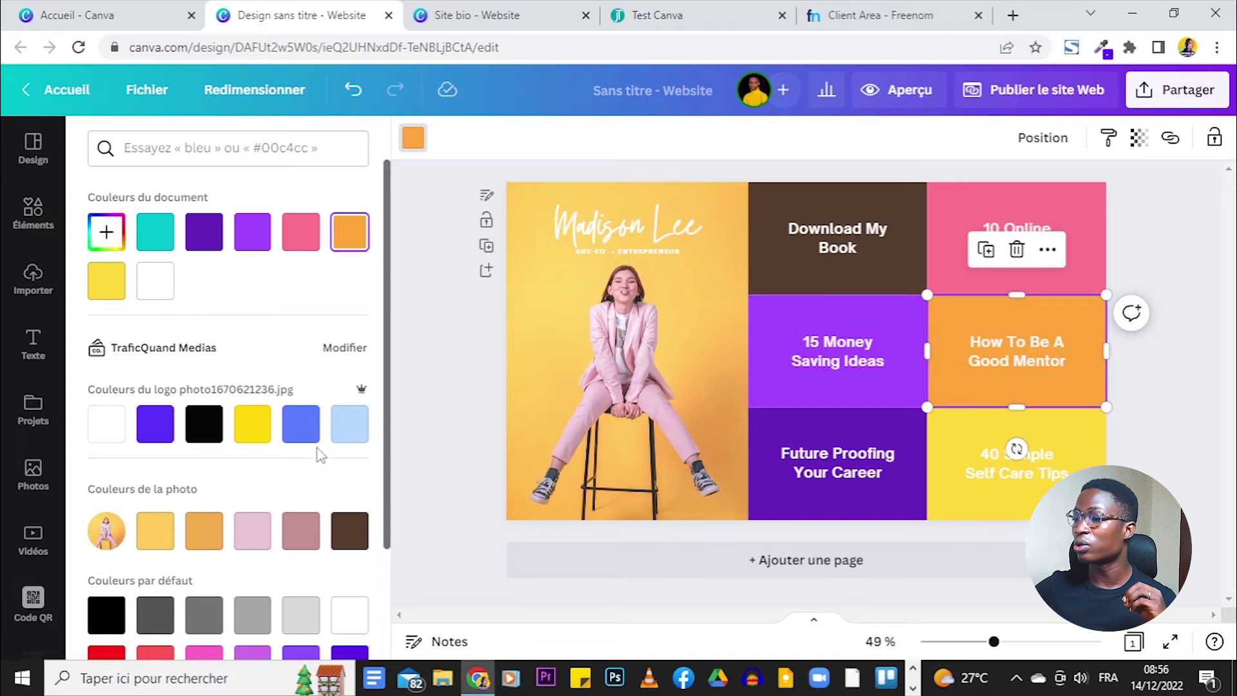
{"action": "left_click", "coordinate": [841, 231]}
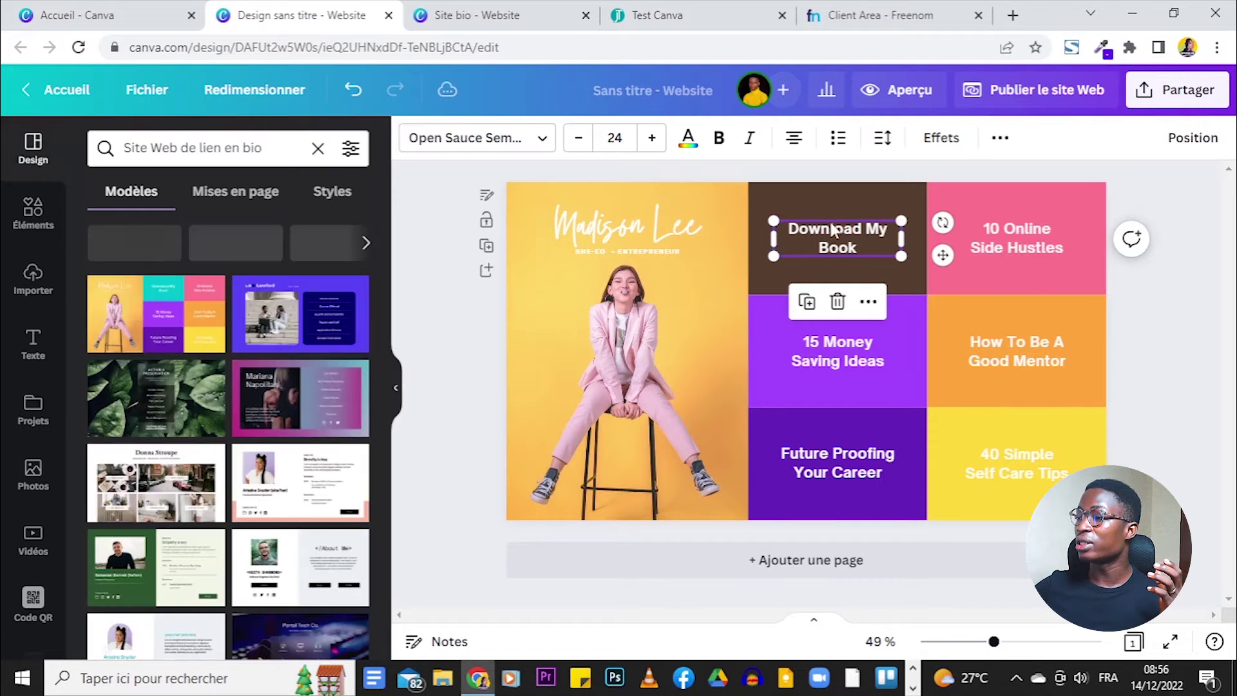
{"action": "left_click", "coordinate": [425, 138]}
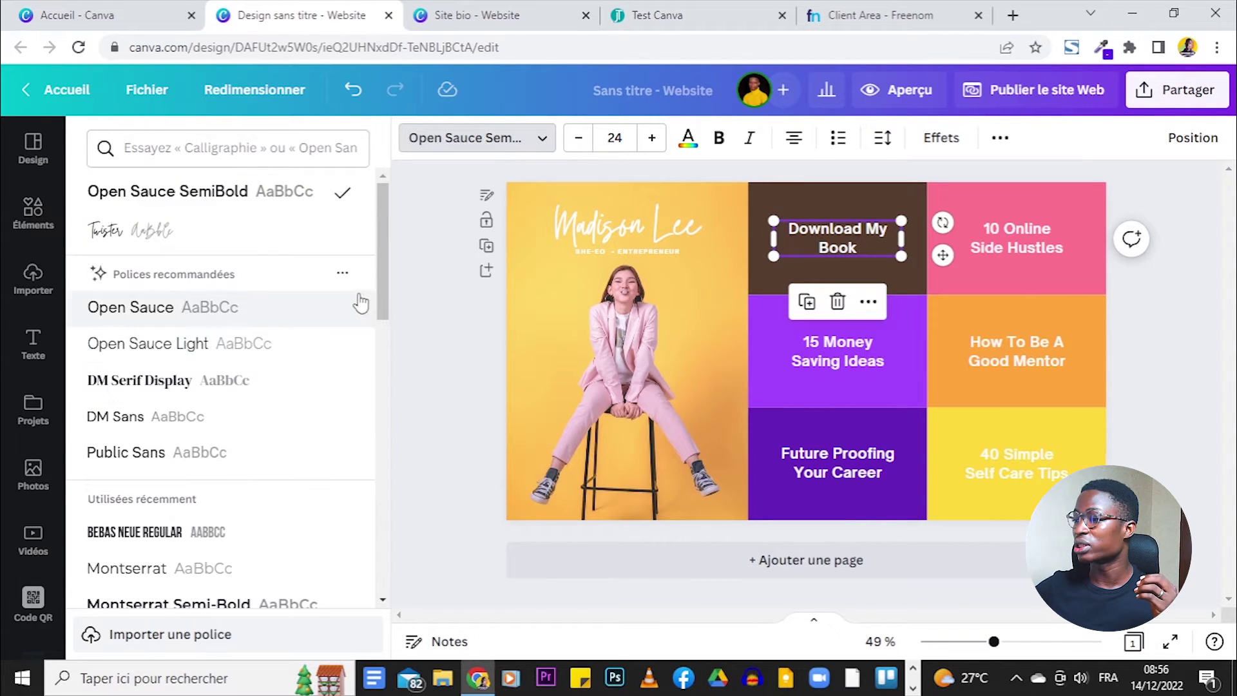
{"action": "left_click", "coordinate": [684, 387]}
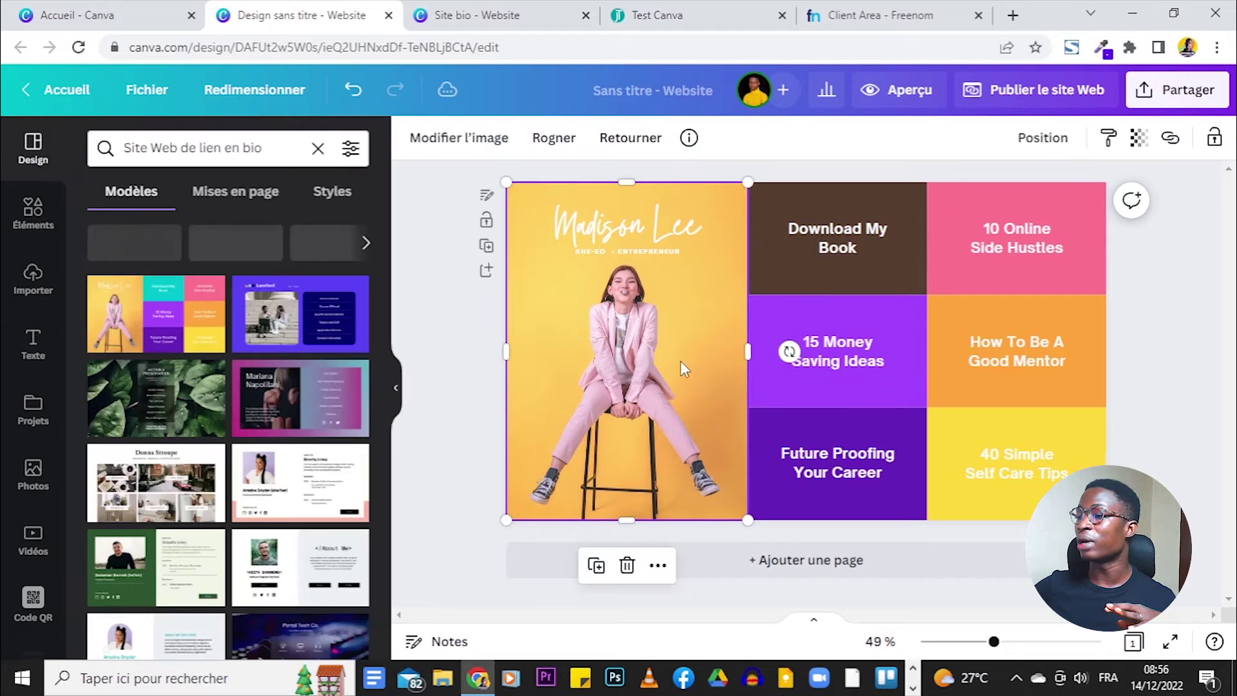
Step: Add the uploaded portrait, mirror it horizontally, and size it to fill the left panel
{"action": "left_click", "coordinate": [30, 277]}
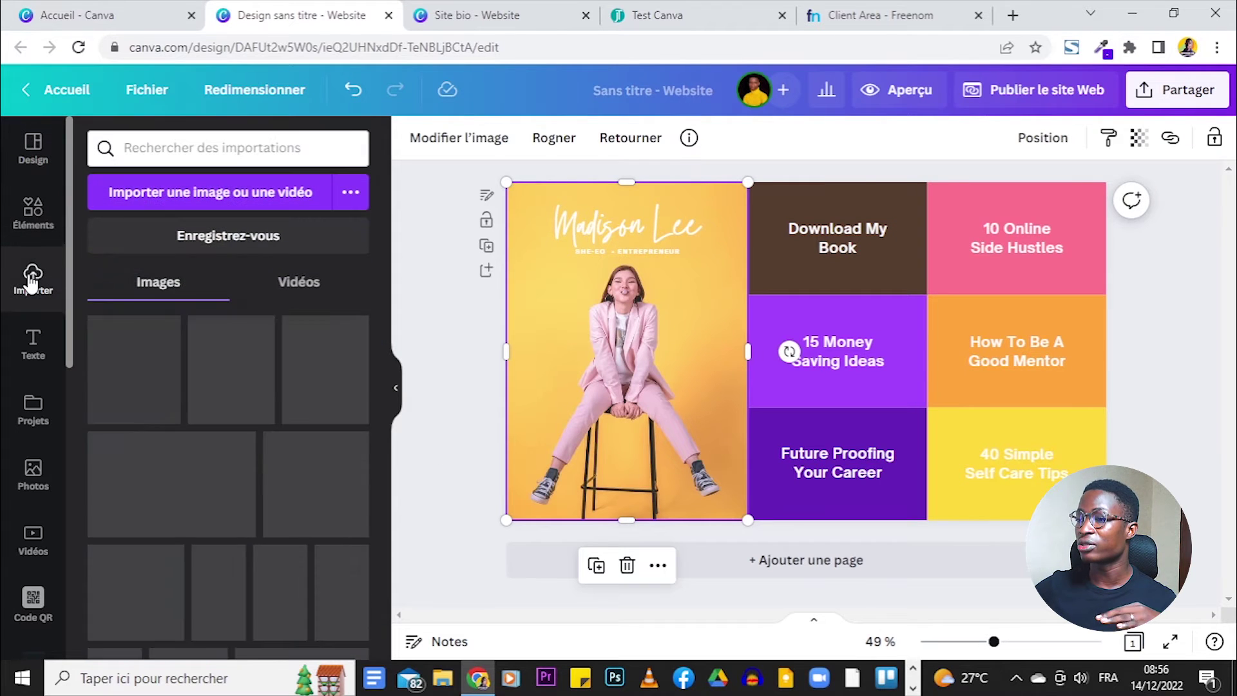
{"action": "left_click", "coordinate": [327, 387]}
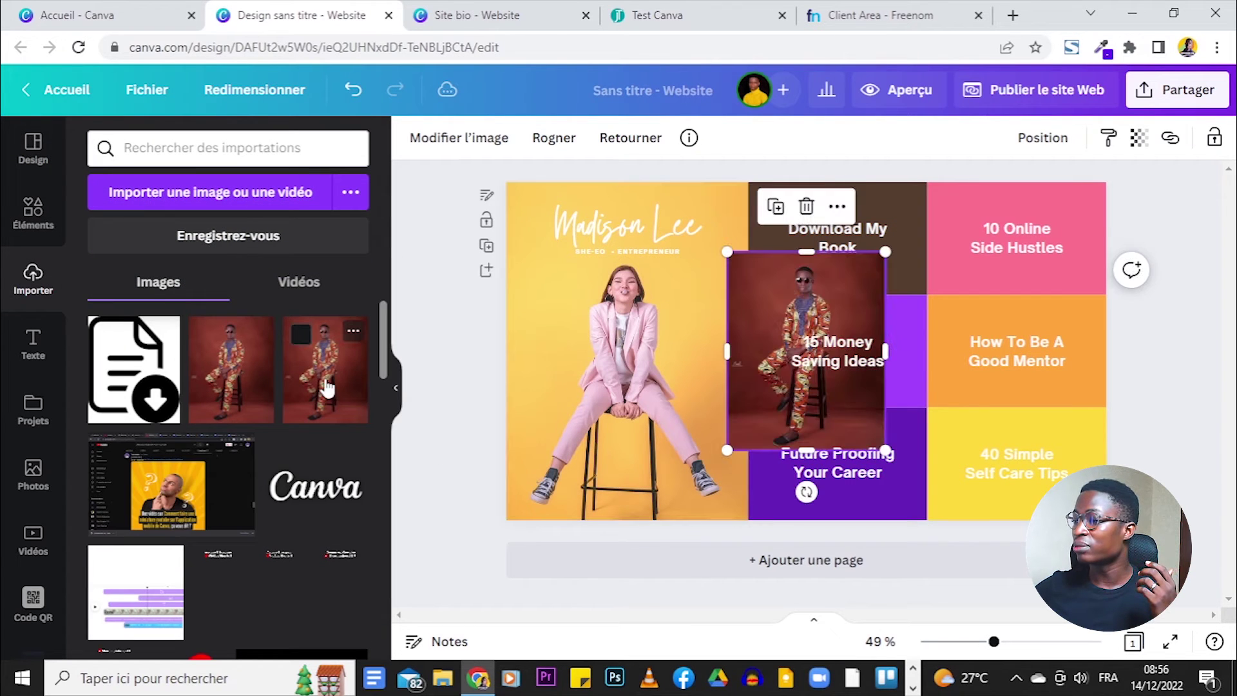
{"action": "left_click", "coordinate": [629, 137]}
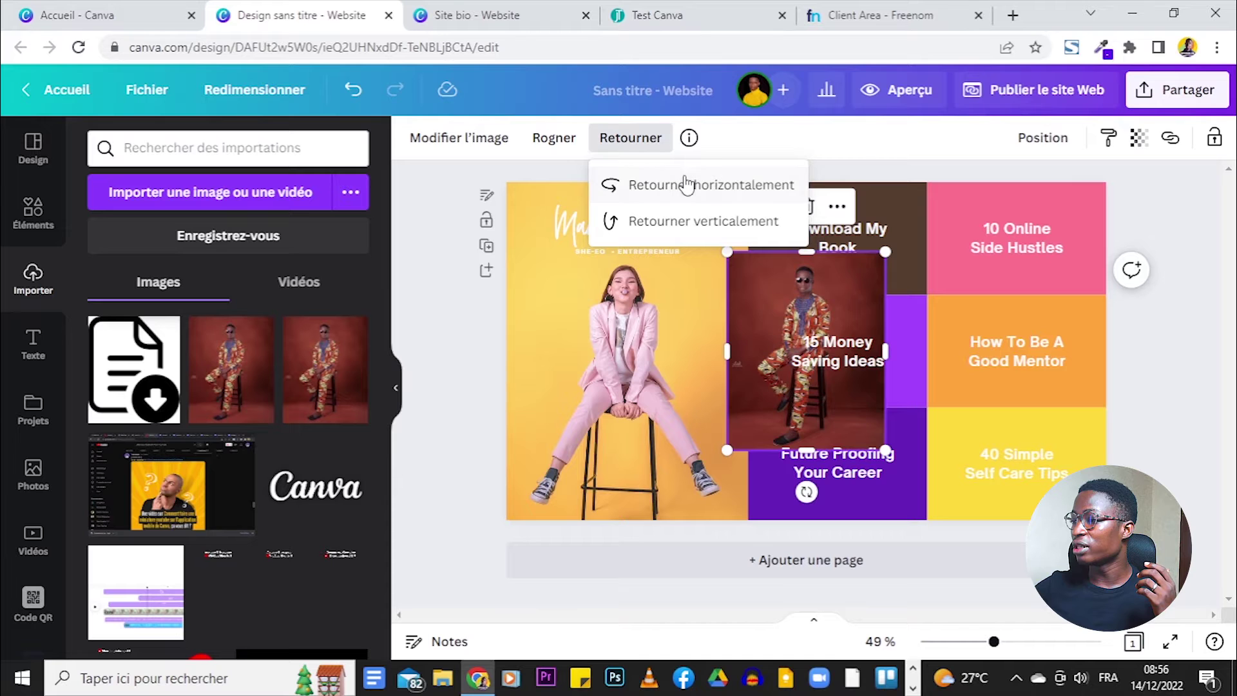
{"action": "left_click", "coordinate": [687, 185]}
{"action": "left_click_drag", "start_coordinate": [784, 286], "coordinate": [556, 220]}
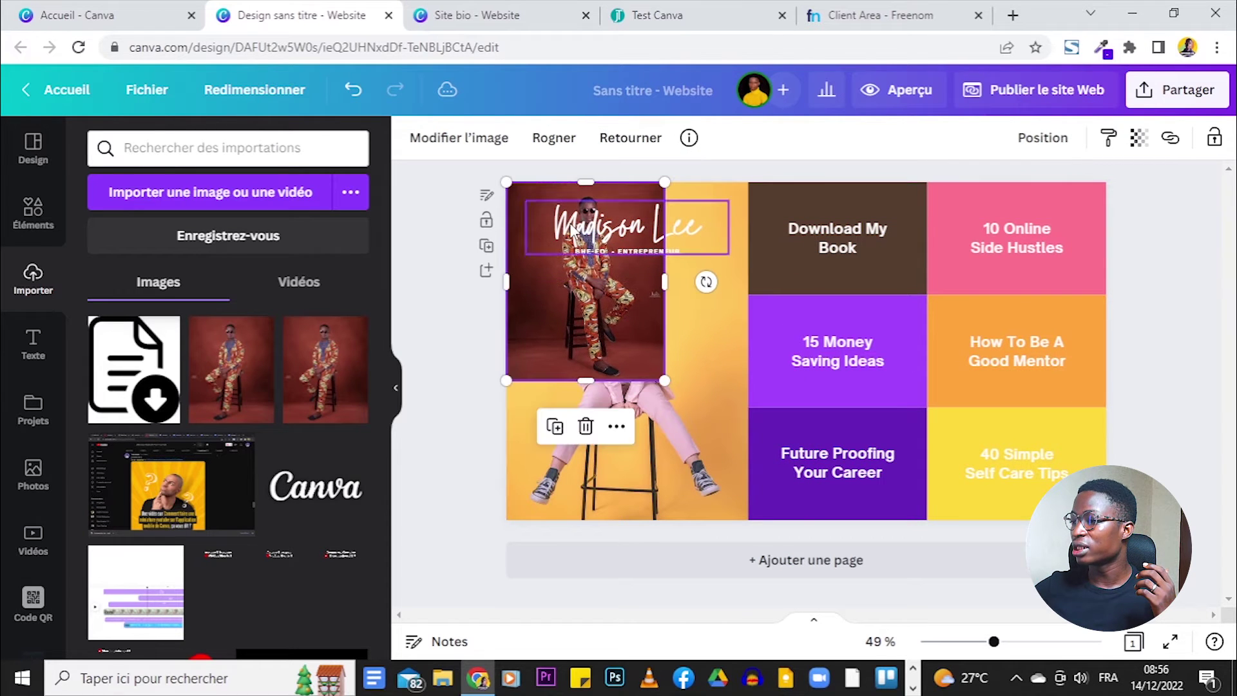
{"action": "left_click_drag", "start_coordinate": [663, 384], "coordinate": [749, 555]}
{"action": "left_click_drag", "start_coordinate": [775, 359], "coordinate": [748, 360]}
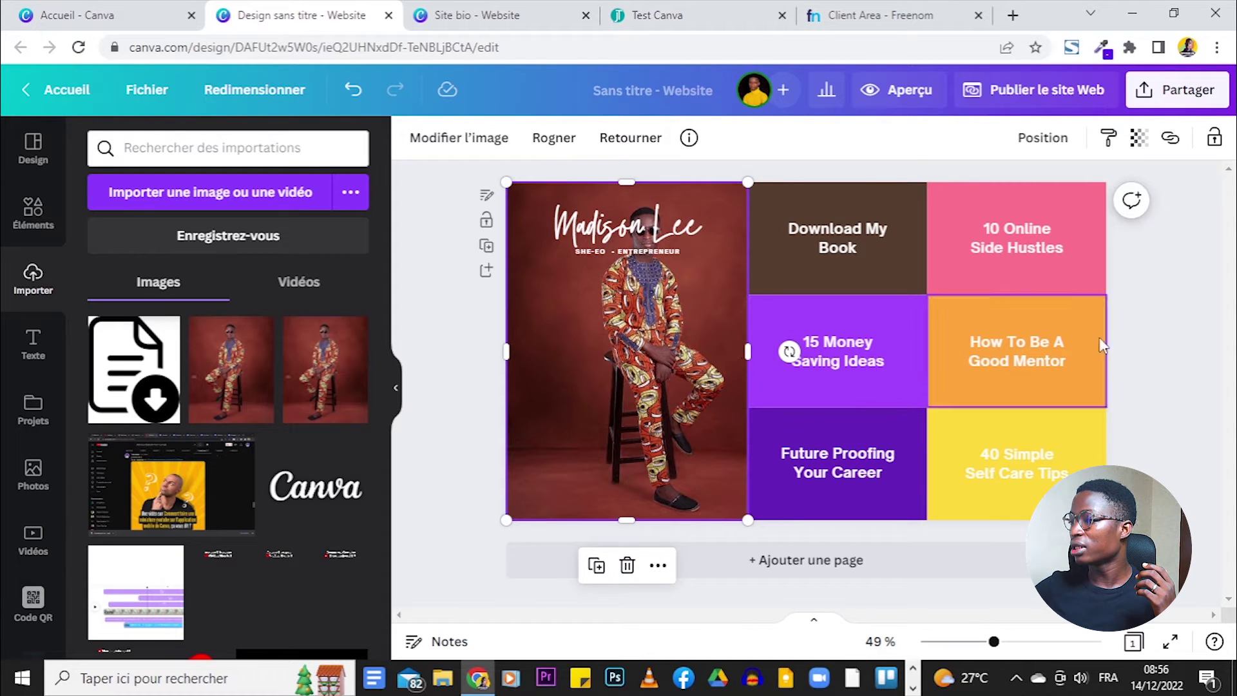
{"action": "left_click", "coordinate": [1171, 322]}
Step: Move the Madison Lee name and SHE-EO title group to the bottom of the photo
{"action": "left_click", "coordinate": [658, 219]}
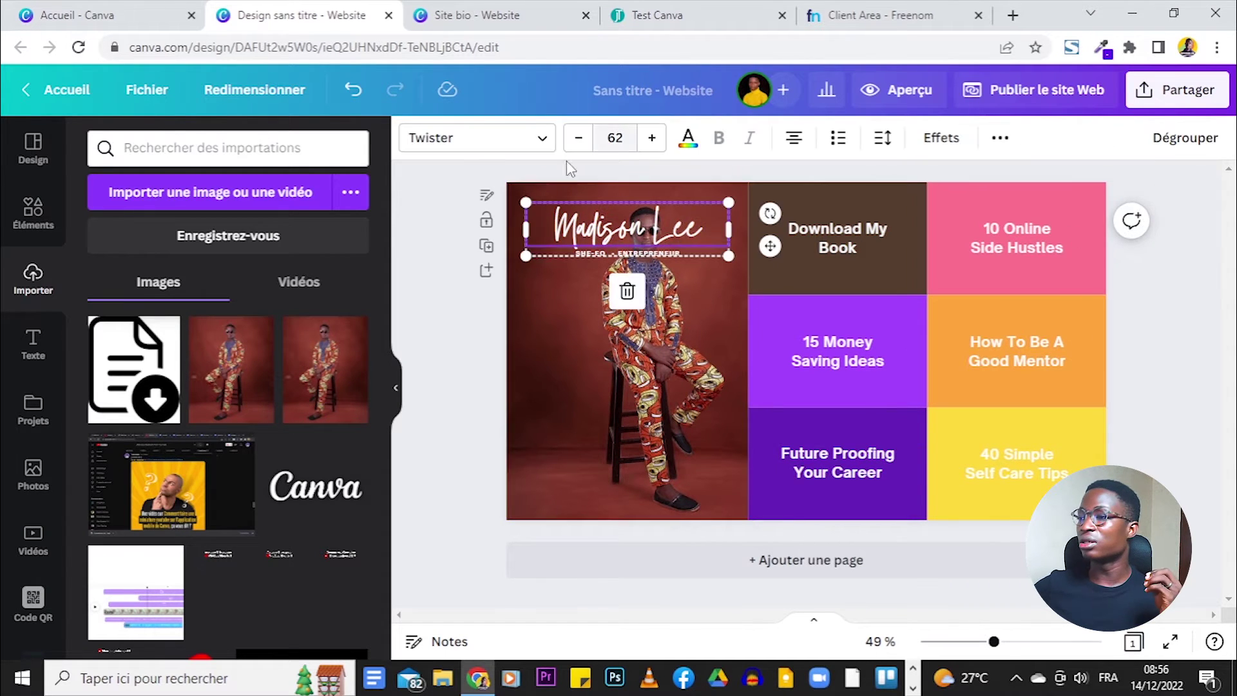
{"action": "left_click_drag", "start_coordinate": [643, 226], "coordinate": [647, 428]}
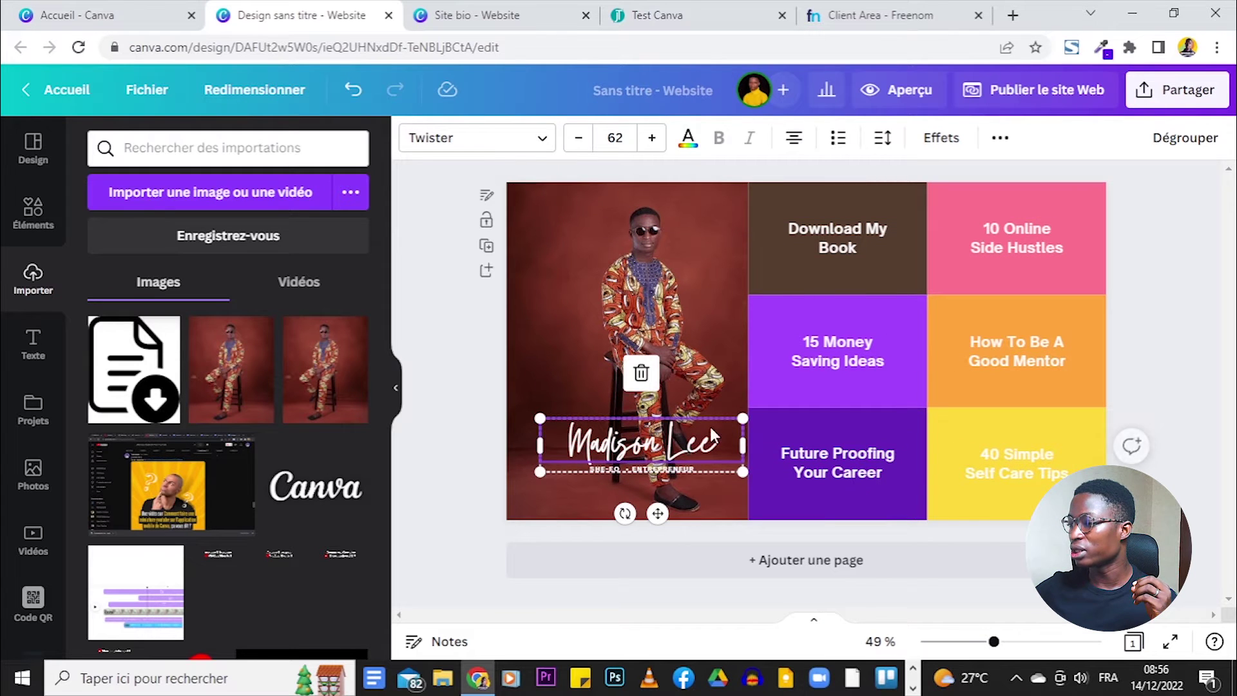
{"action": "left_click", "coordinate": [1142, 238]}
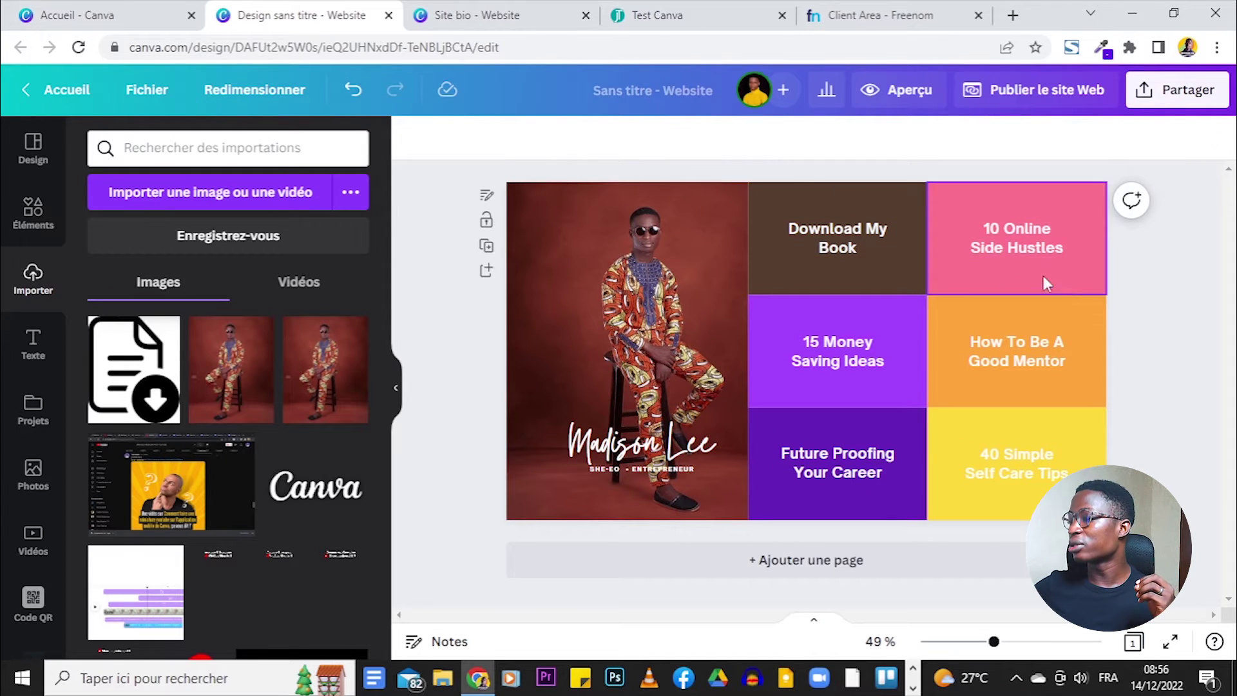
{"action": "right_click", "coordinate": [635, 208]}
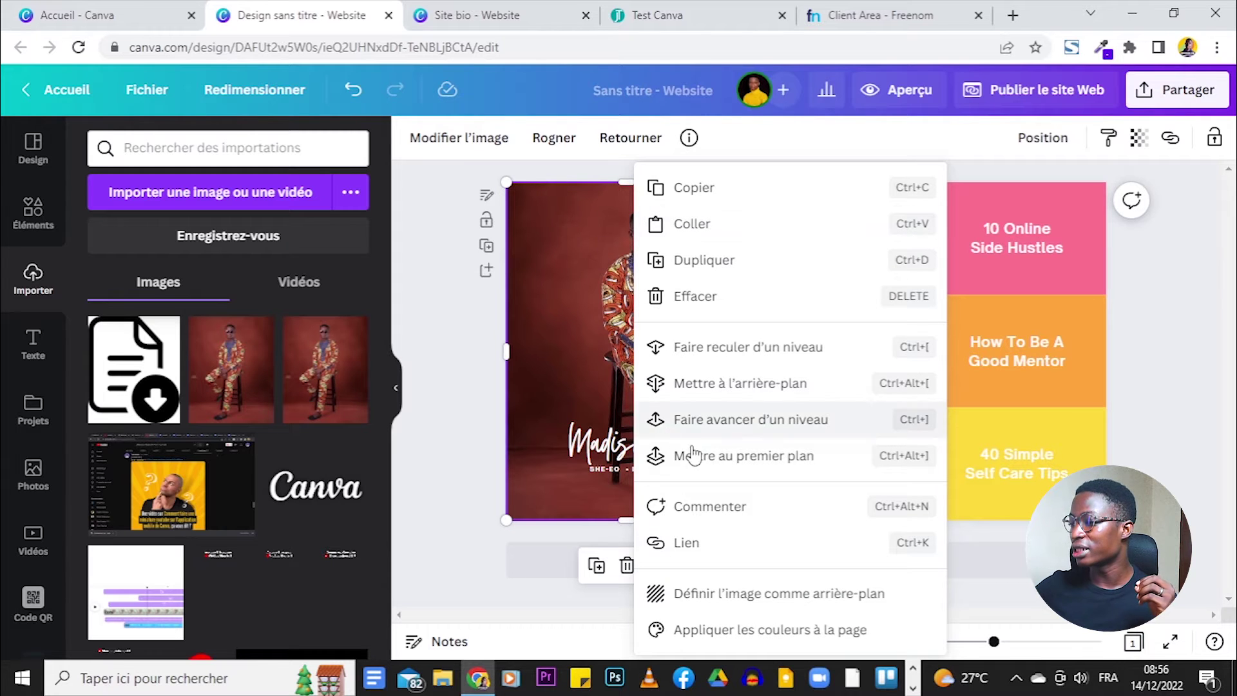
Step: Apply the portrait's colours to the page tiles, reshuffling the palette twice
{"action": "left_click", "coordinate": [787, 631]}
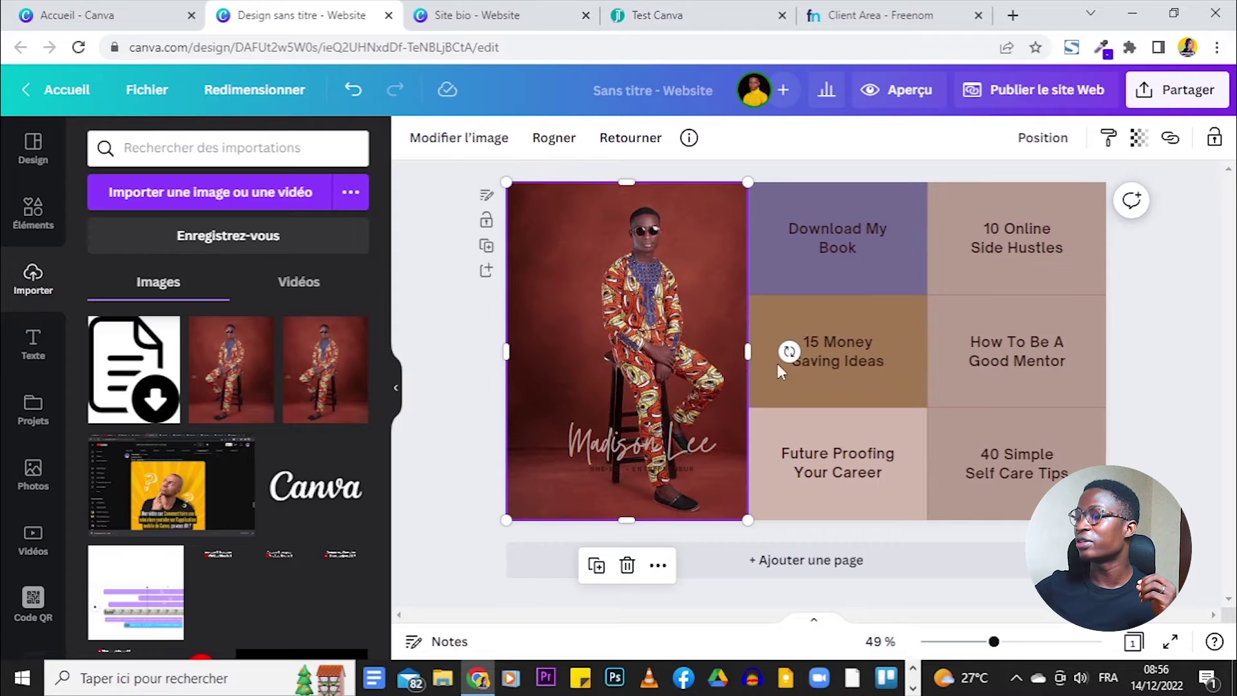
{"action": "right_click", "coordinate": [653, 319]}
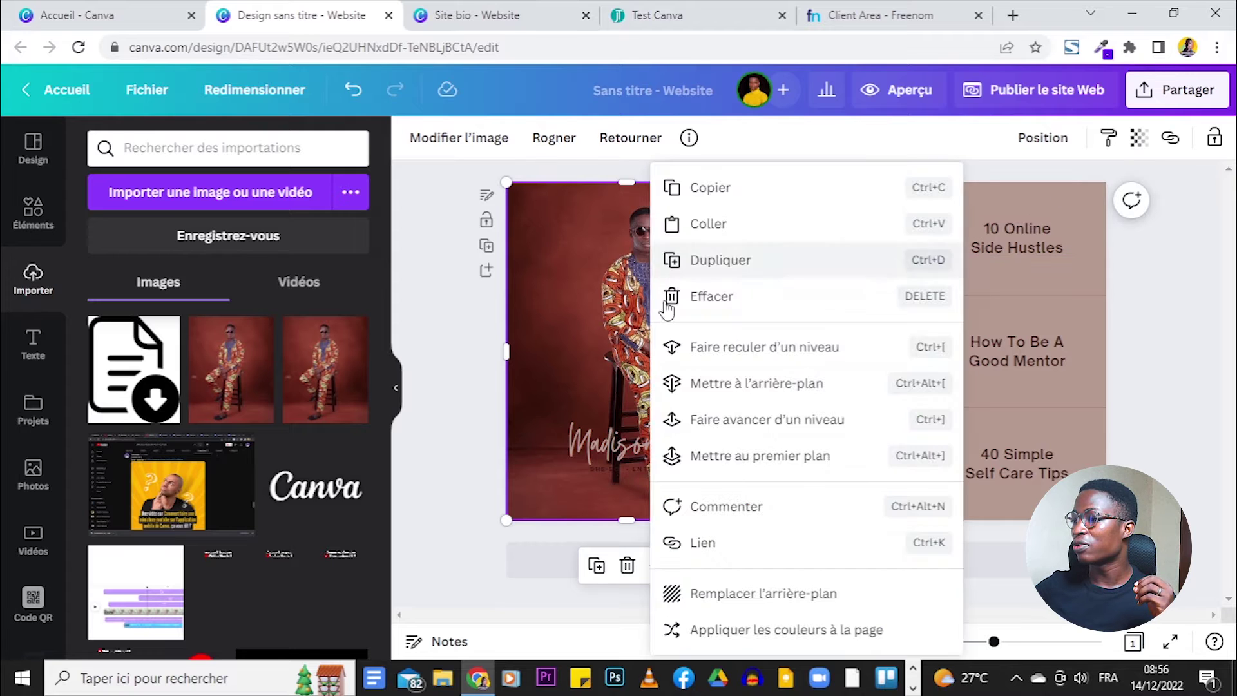
{"action": "left_click", "coordinate": [770, 631]}
{"action": "right_click", "coordinate": [676, 274]}
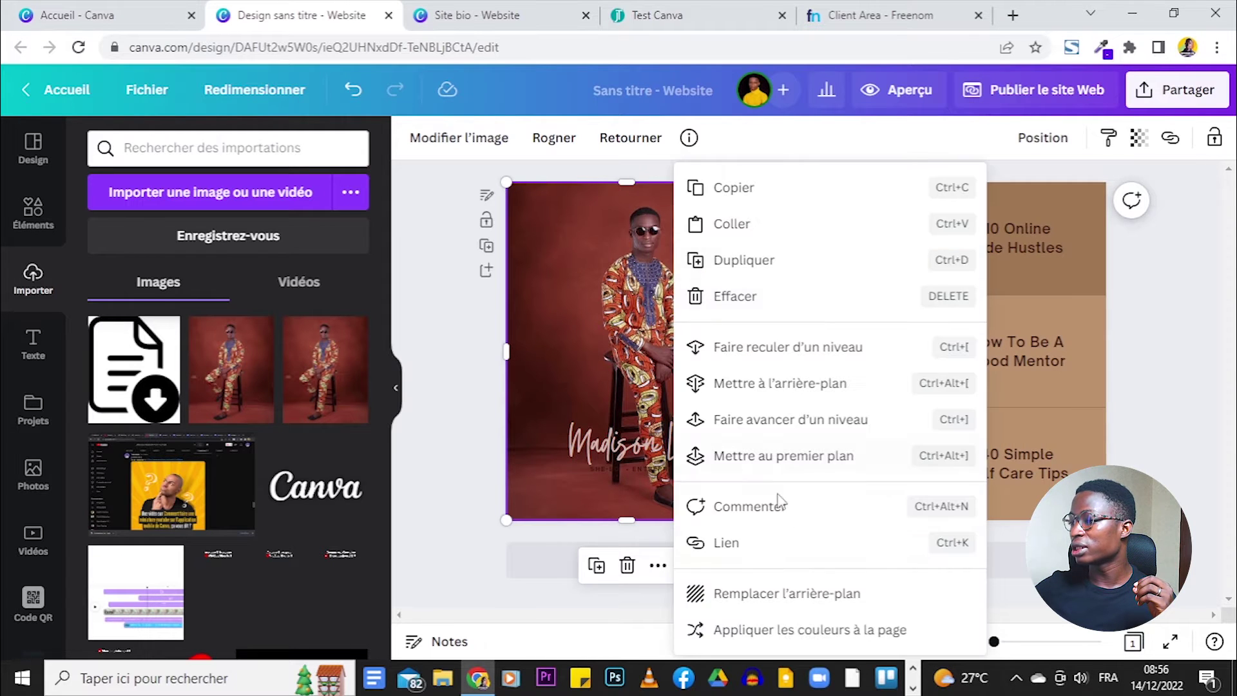
{"action": "left_click", "coordinate": [785, 626]}
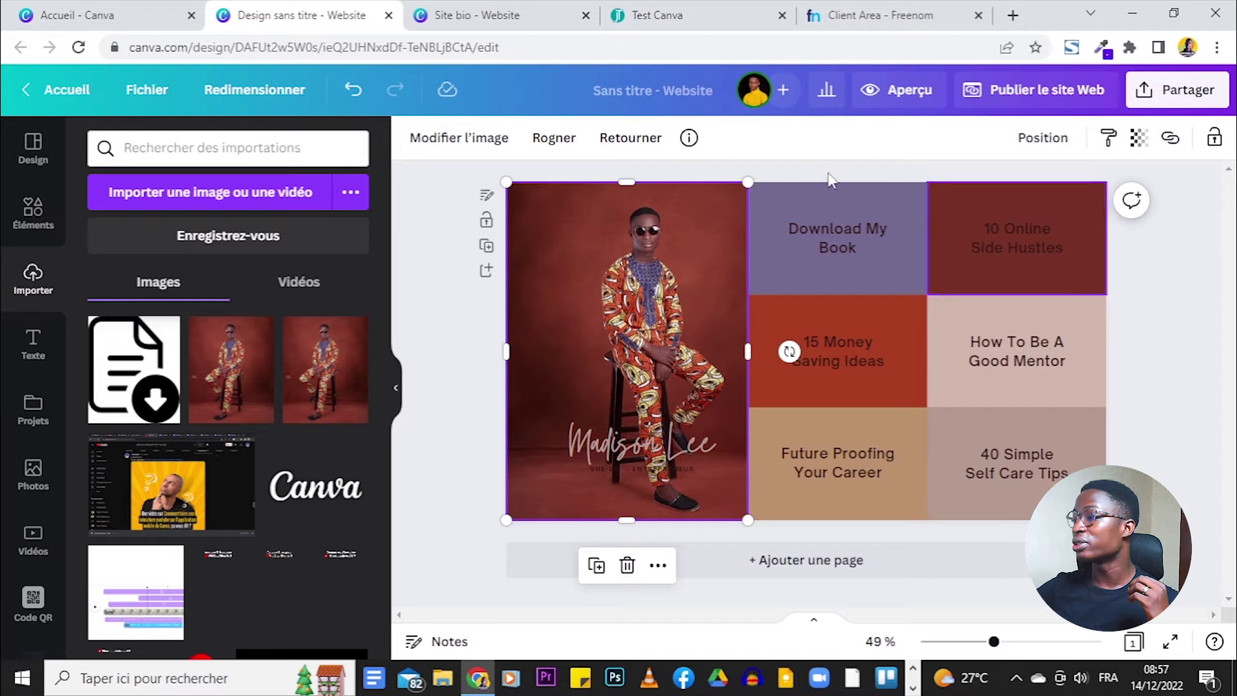
{"action": "left_click", "coordinate": [1194, 324]}
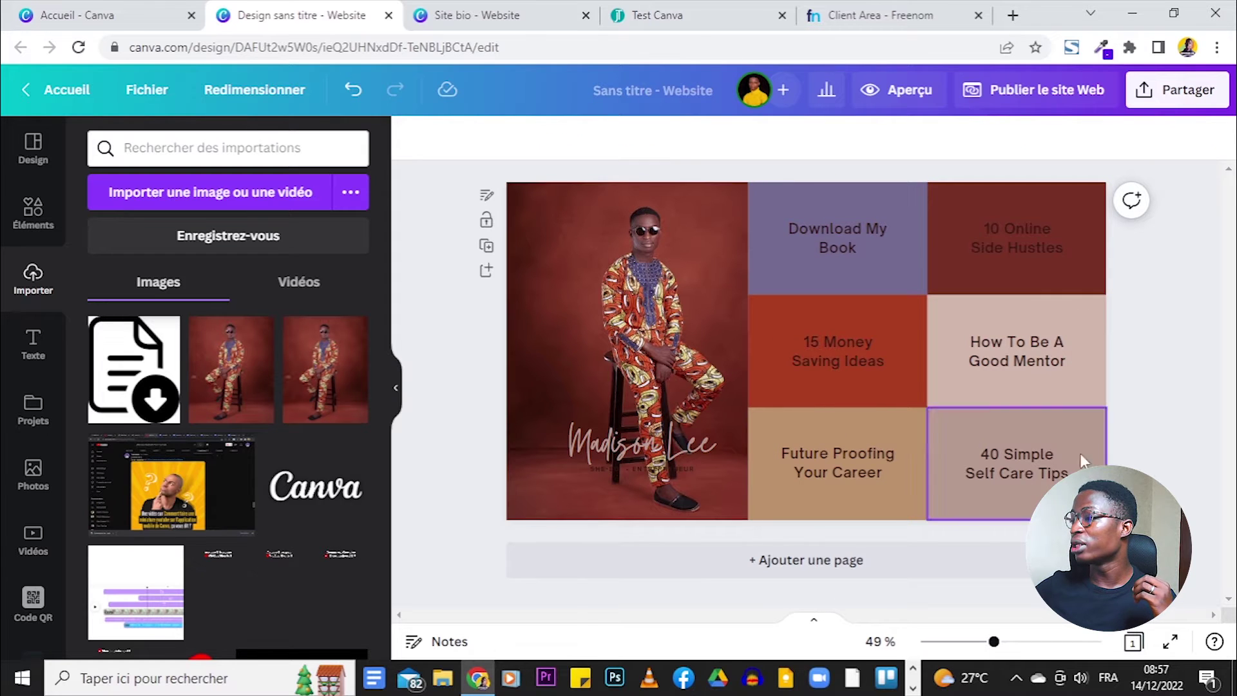
Step: Set the 40 Simple Self Care Tips tile to the custom colour #826C63
{"action": "left_click", "coordinate": [960, 433]}
{"action": "left_click", "coordinate": [413, 137]}
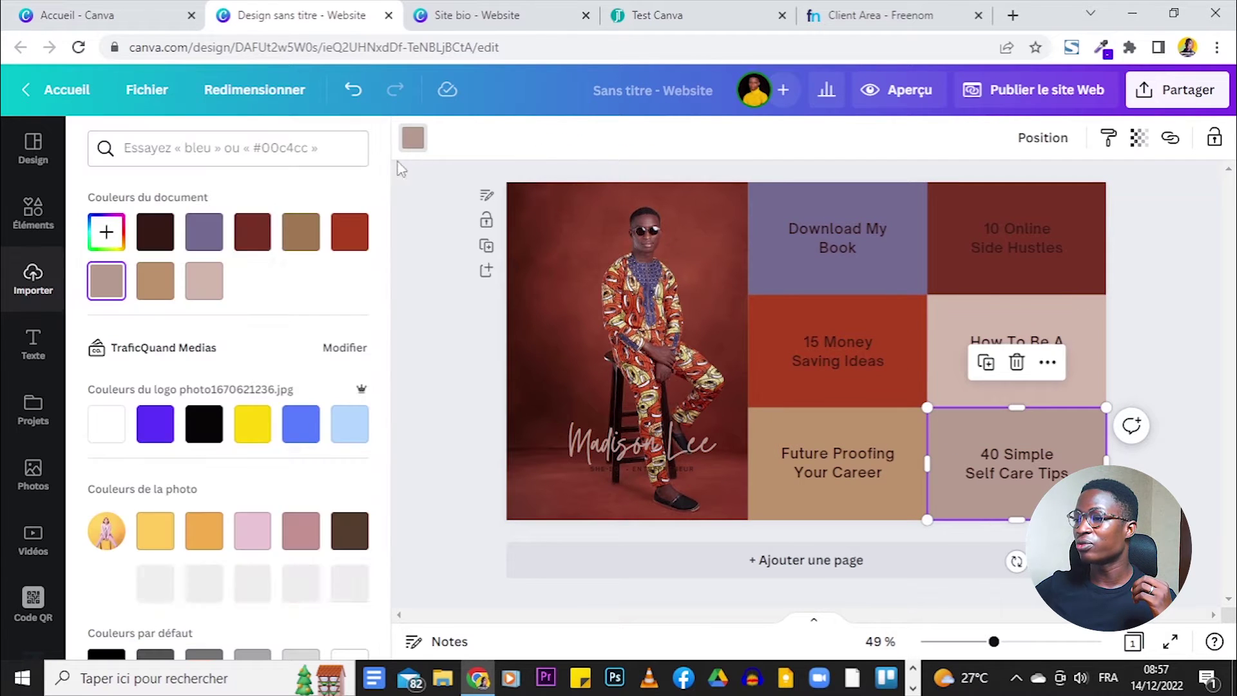
{"action": "left_click", "coordinate": [106, 232]}
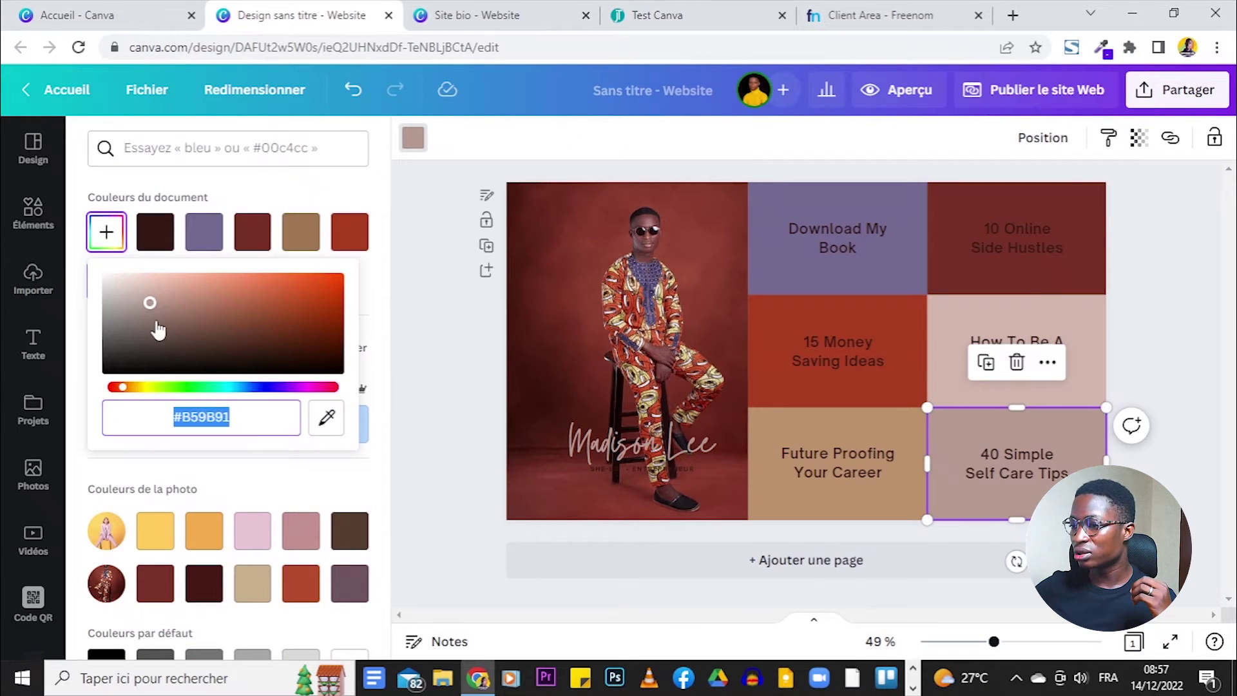
{"action": "left_click_drag", "start_coordinate": [150, 303], "coordinate": [159, 322]}
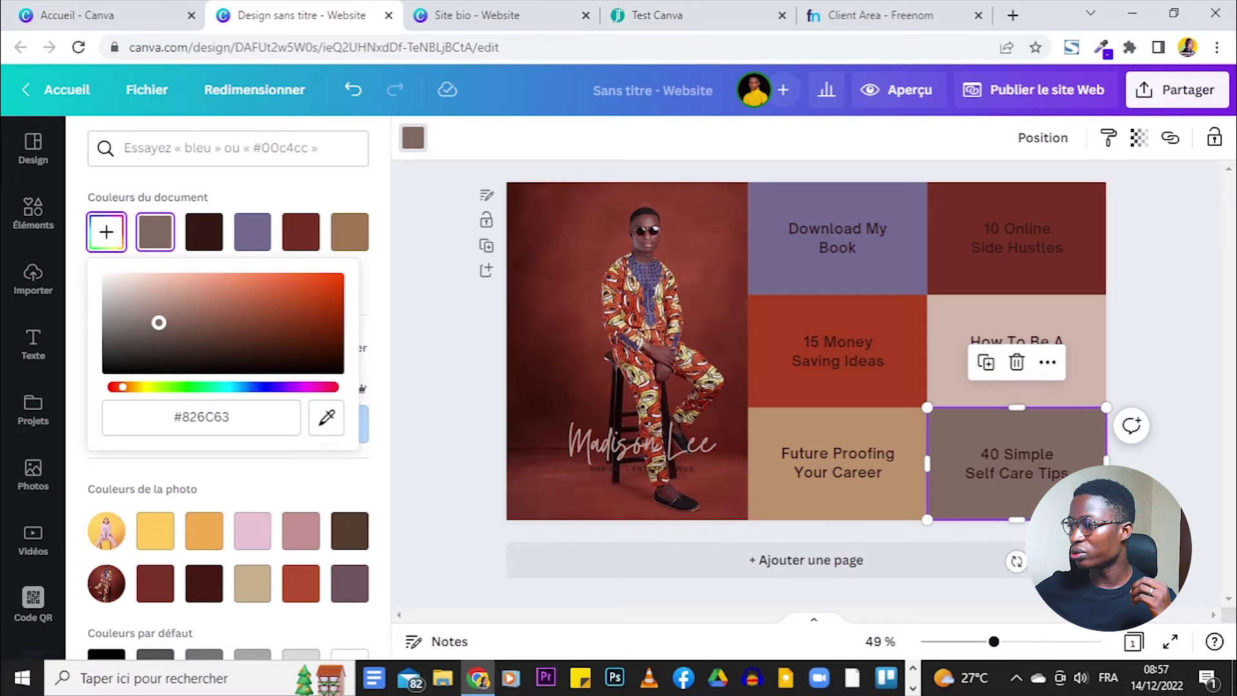
{"action": "key", "text": "Escape"}
{"action": "left_click", "coordinate": [1186, 290]}
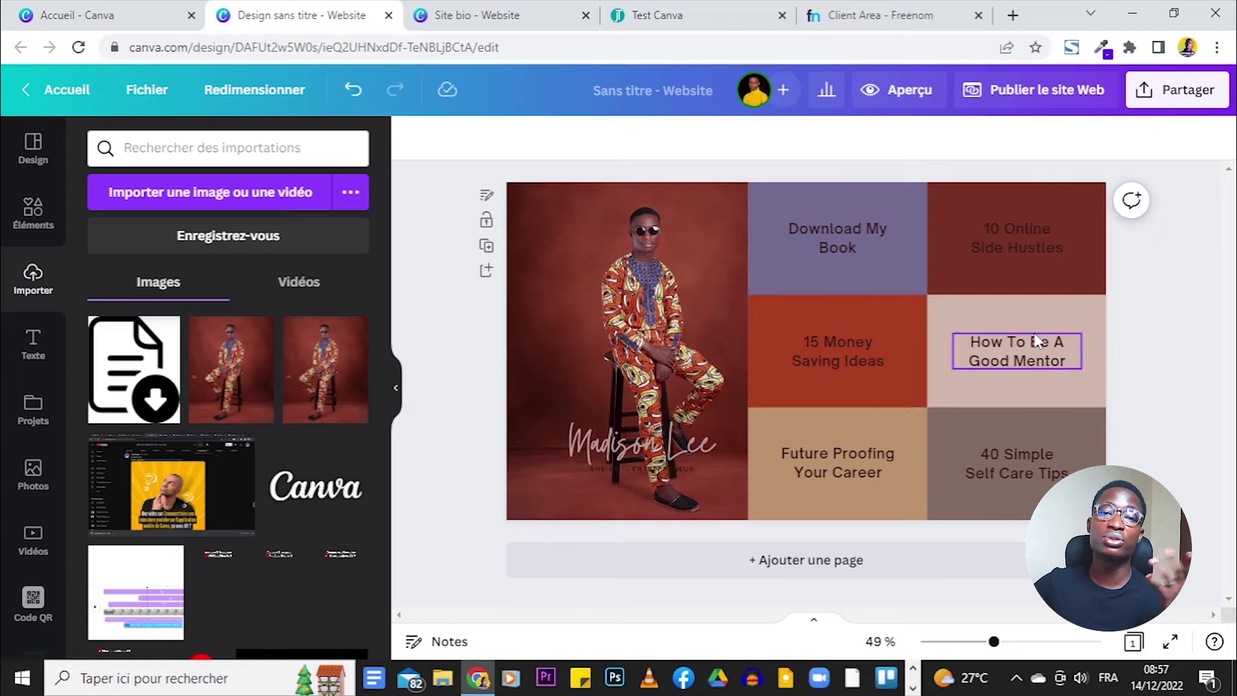
Step: Attach the YouTube channel URL as a link on the Download My Book tile
{"action": "left_click", "coordinate": [856, 238]}
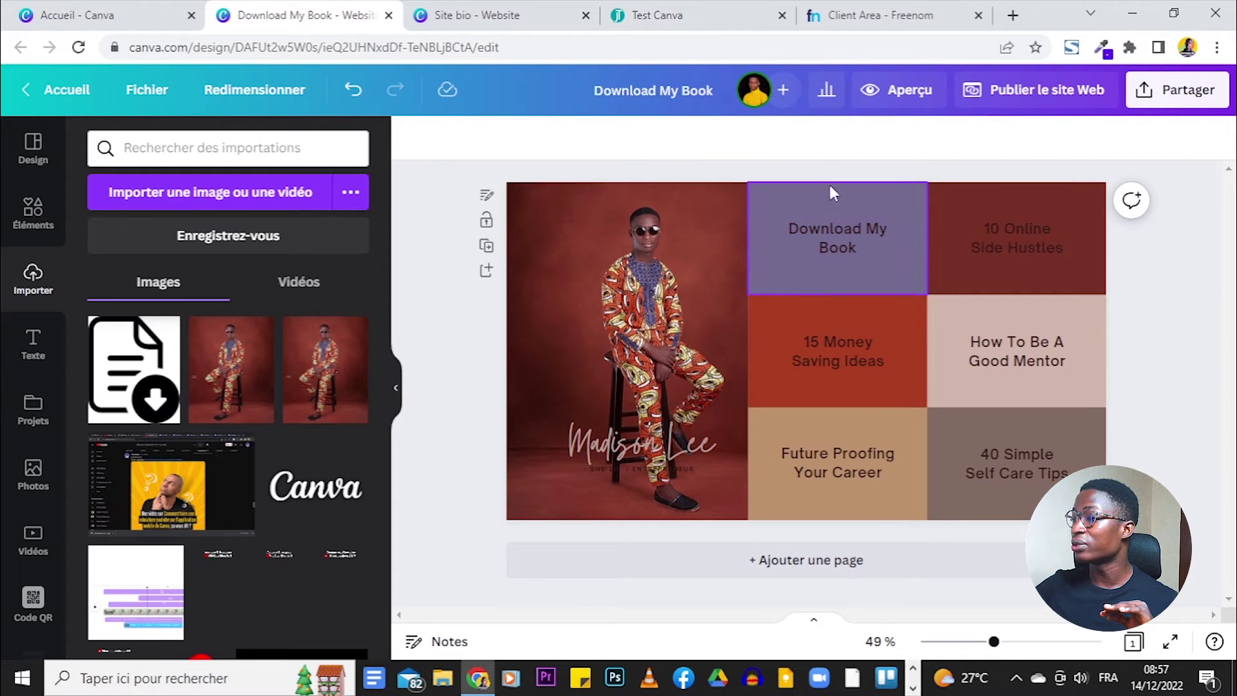
{"action": "left_click", "coordinate": [837, 247]}
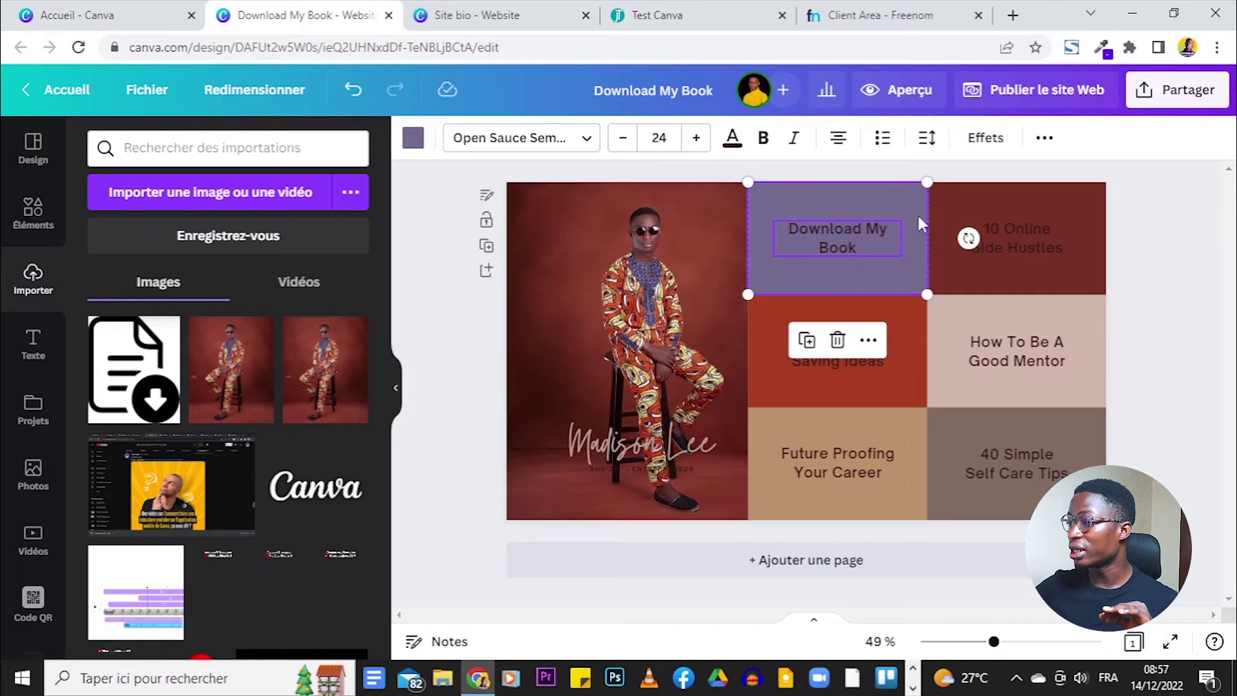
{"action": "left_click", "coordinate": [1045, 137]}
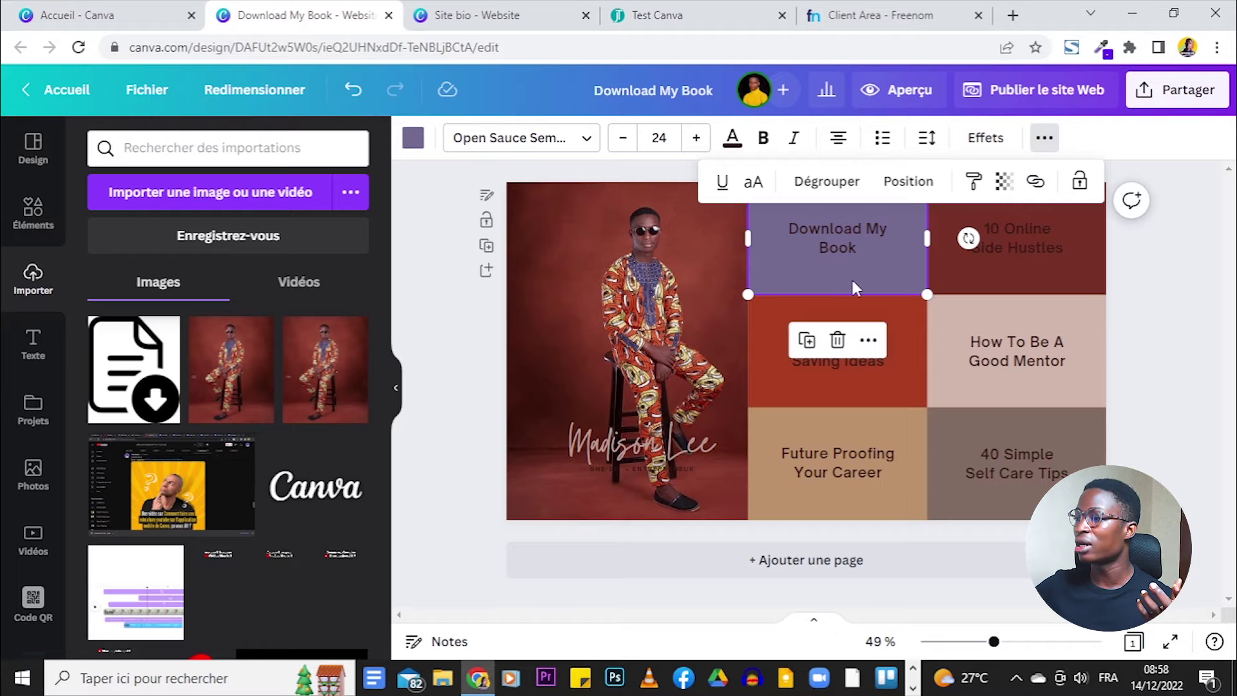
{"action": "left_click", "coordinate": [1036, 181]}
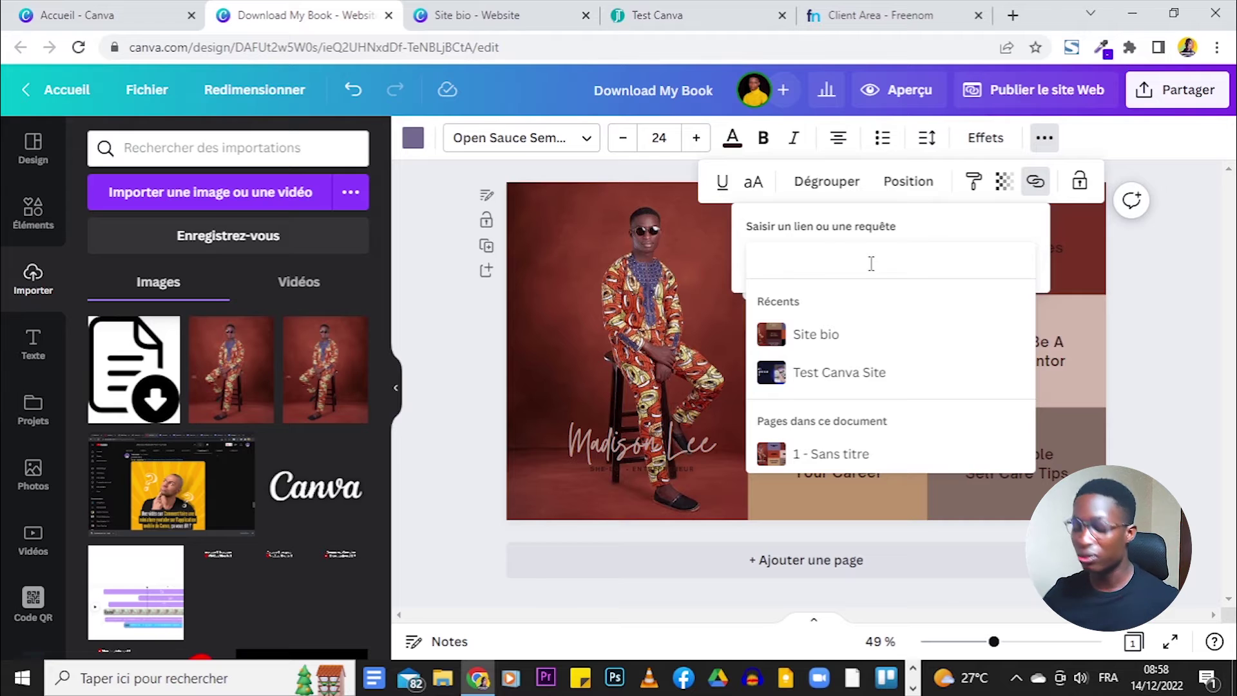
{"action": "type", "text": "youtube"}
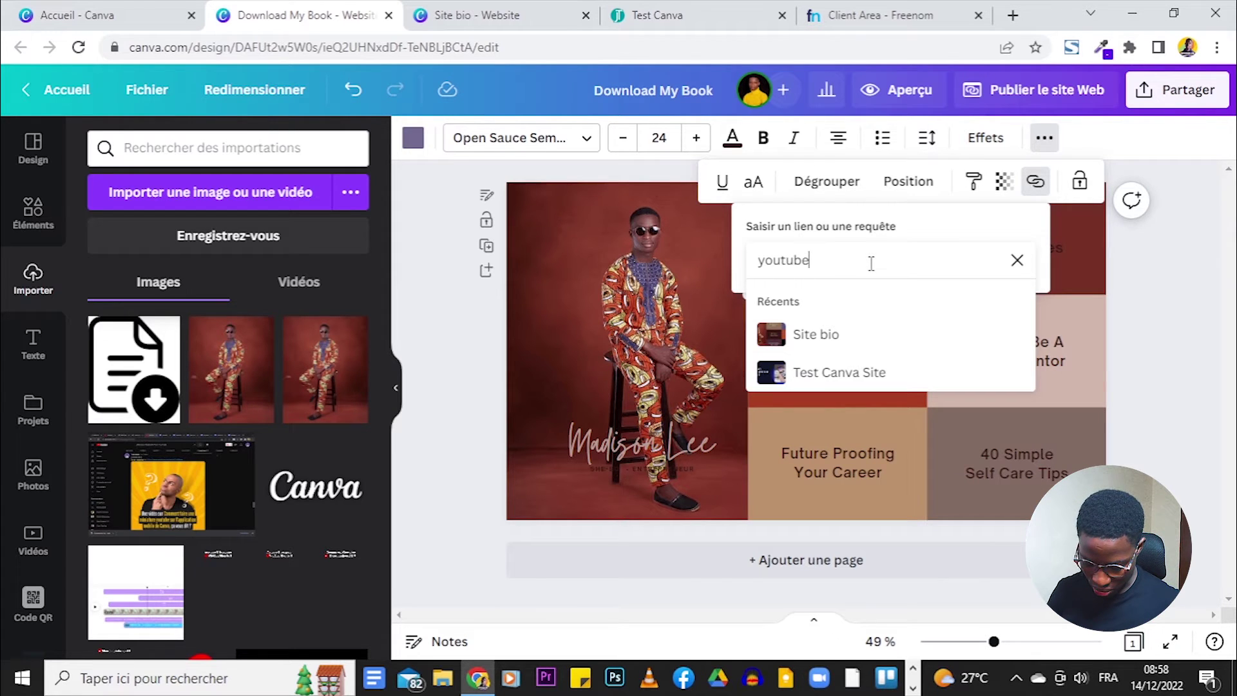
{"action": "type", "text": ".com/c/traficquand"}
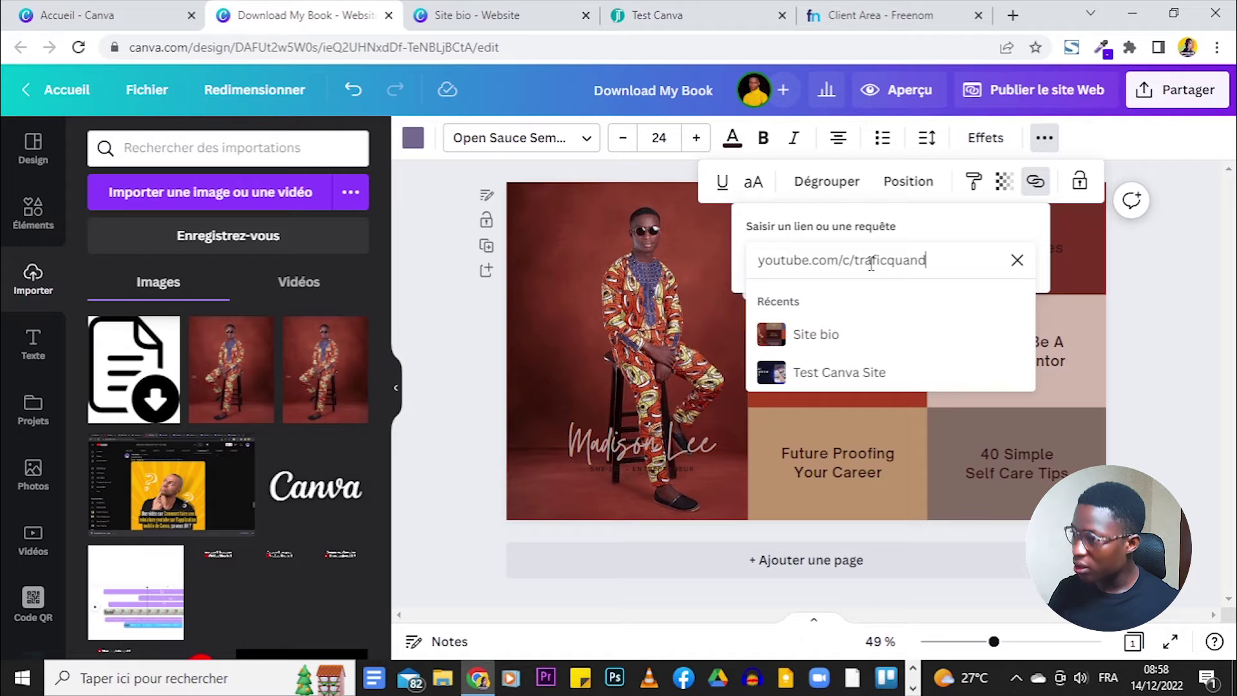
{"action": "key", "text": "Return"}
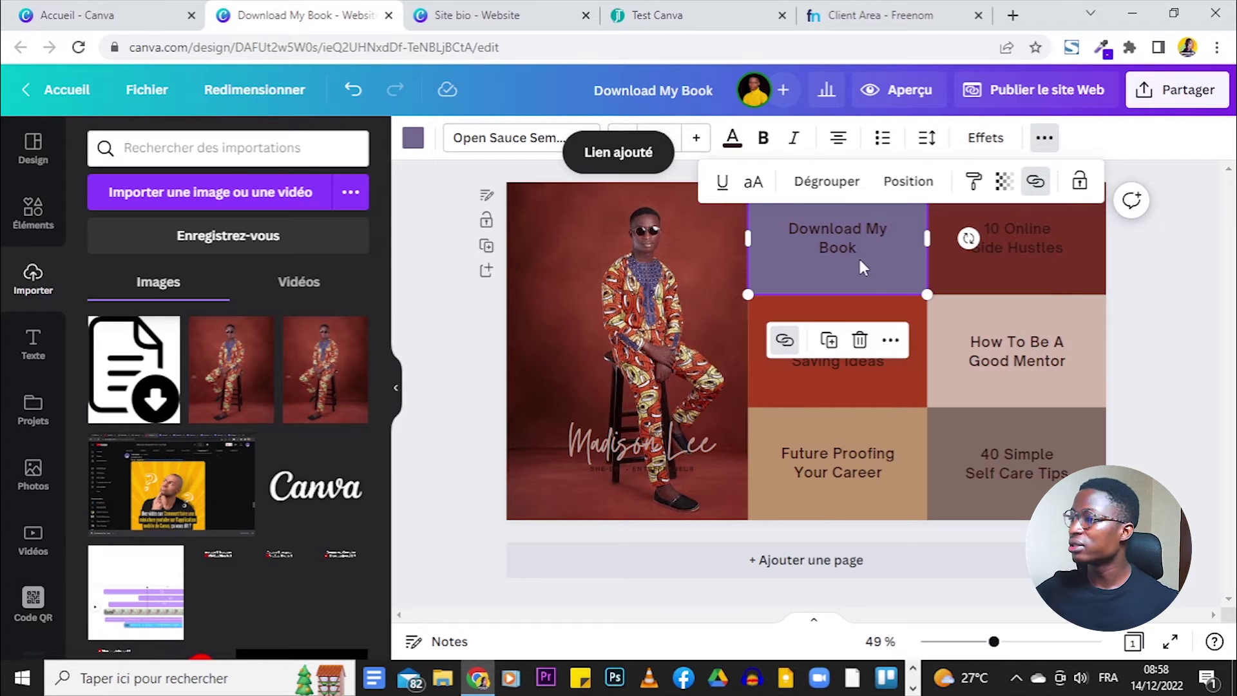
{"action": "left_click", "coordinate": [1000, 350]}
{"action": "left_click", "coordinate": [1015, 348]}
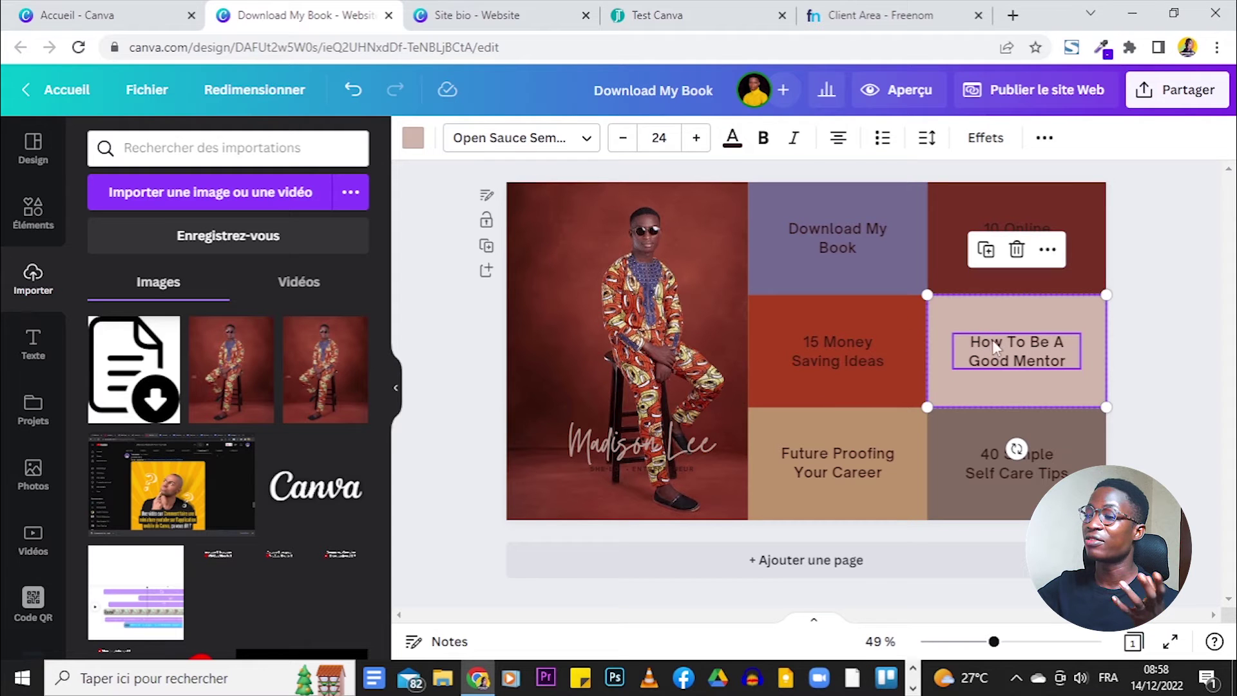
{"action": "left_click", "coordinate": [1044, 137]}
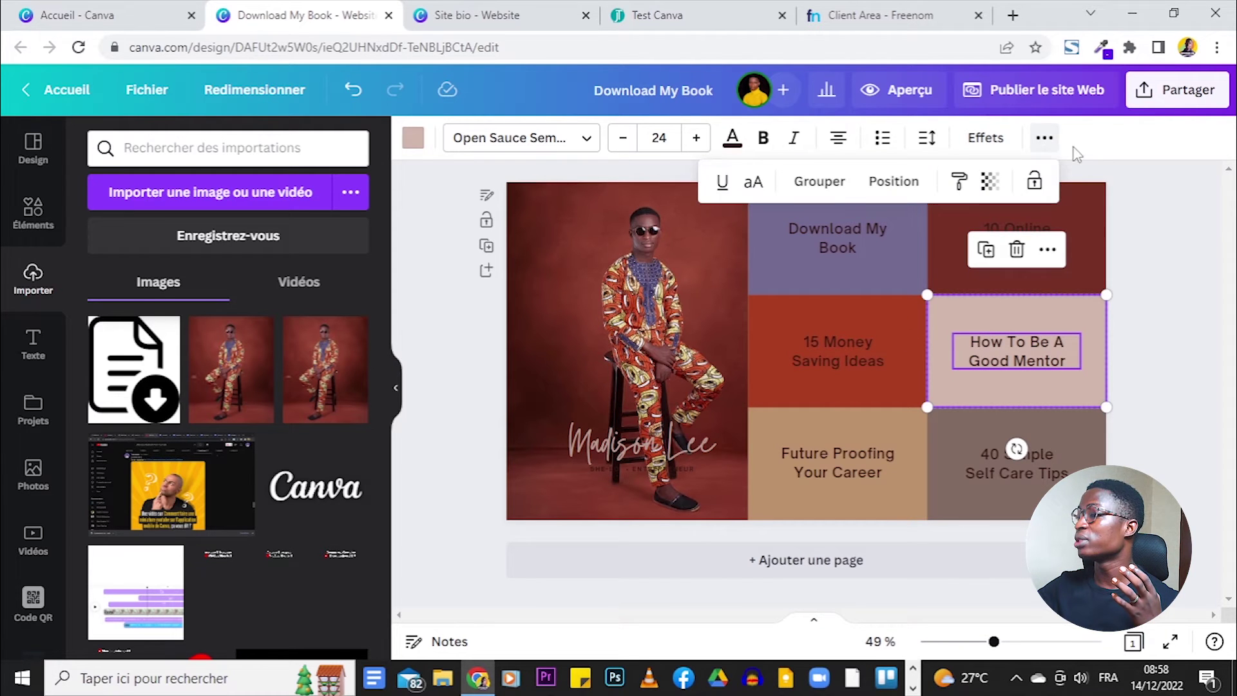
{"action": "left_click", "coordinate": [827, 182]}
{"action": "left_click", "coordinate": [1035, 181]}
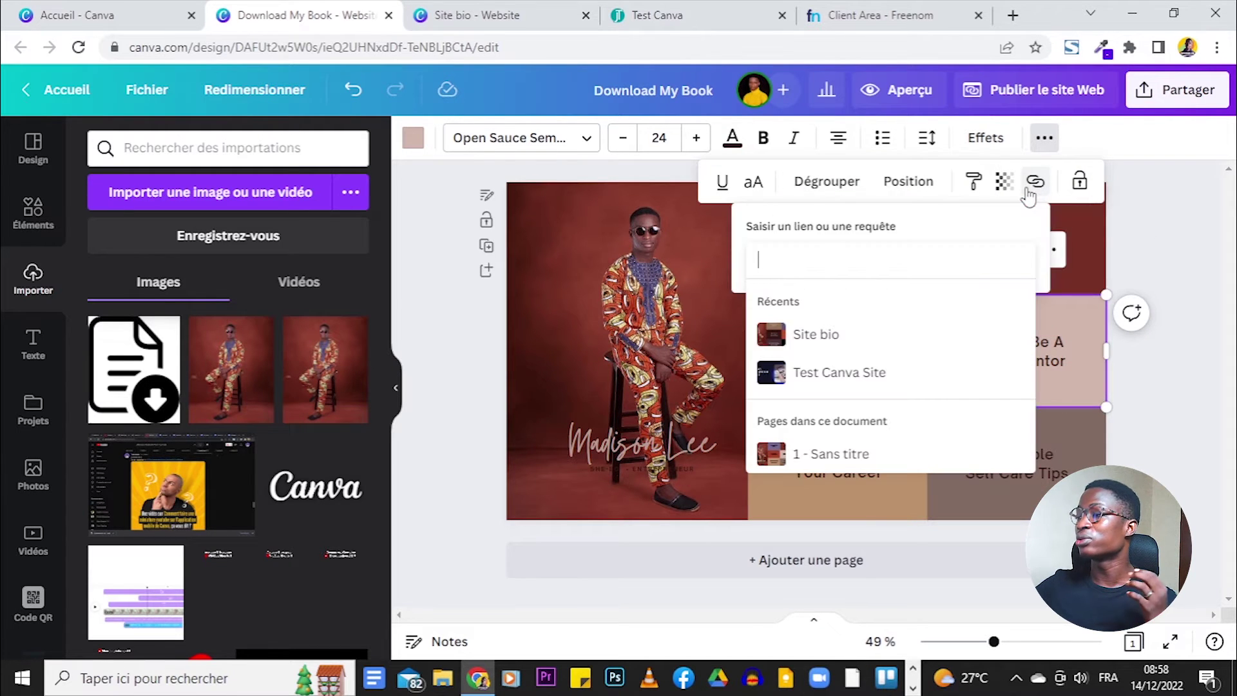
{"action": "type", "text": "w"}
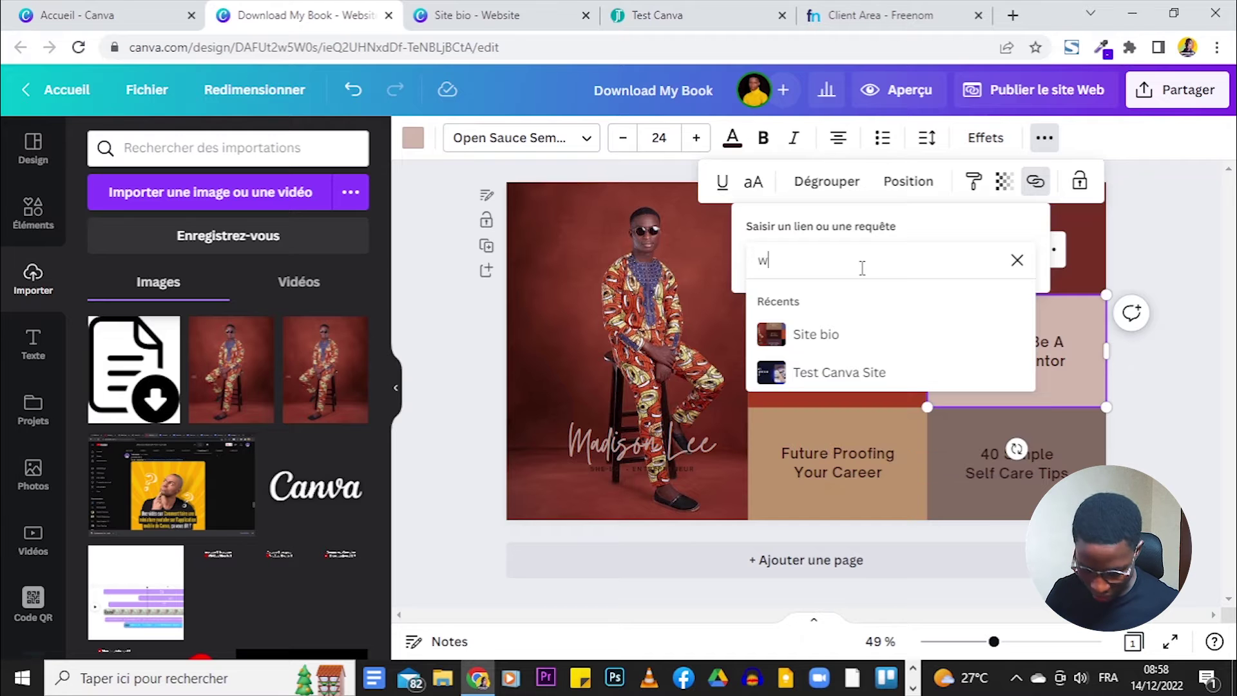
{"action": "type", "text": "ww.t"}
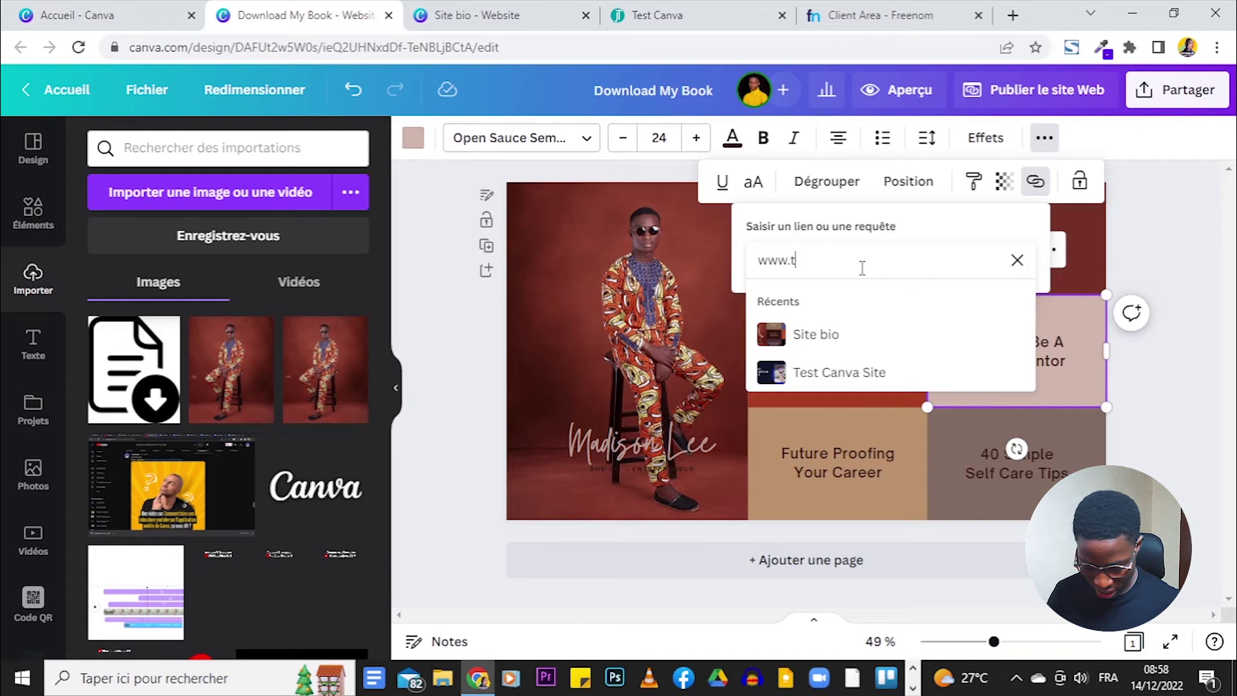
{"action": "type", "text": "raficquand.com"}
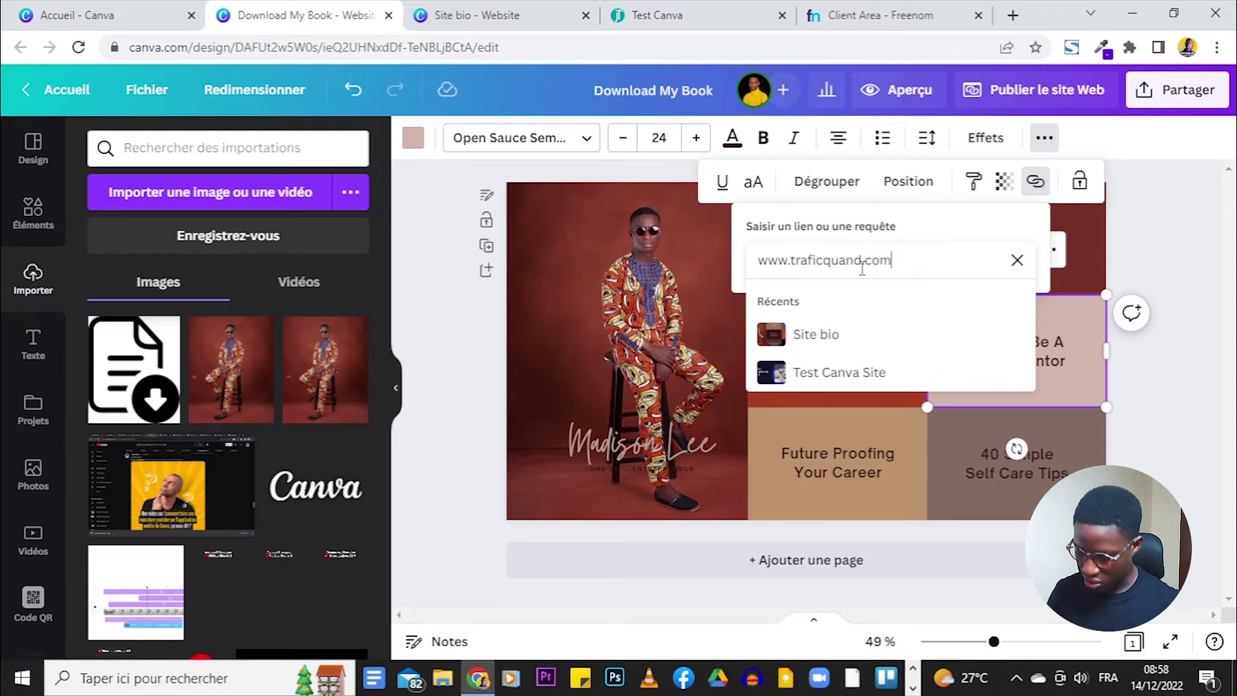
{"action": "key", "text": "Return"}
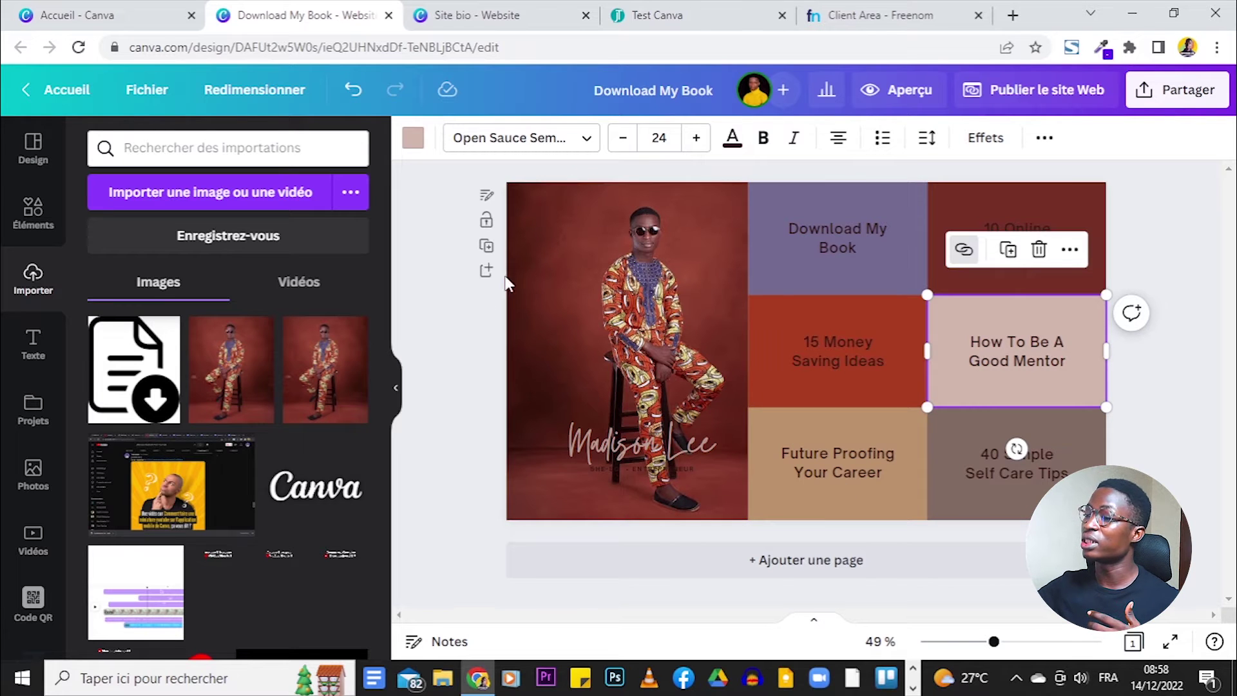
Step: Add and delete a blank second page, undo, then bring up website publishing
{"action": "left_click", "coordinate": [486, 271]}
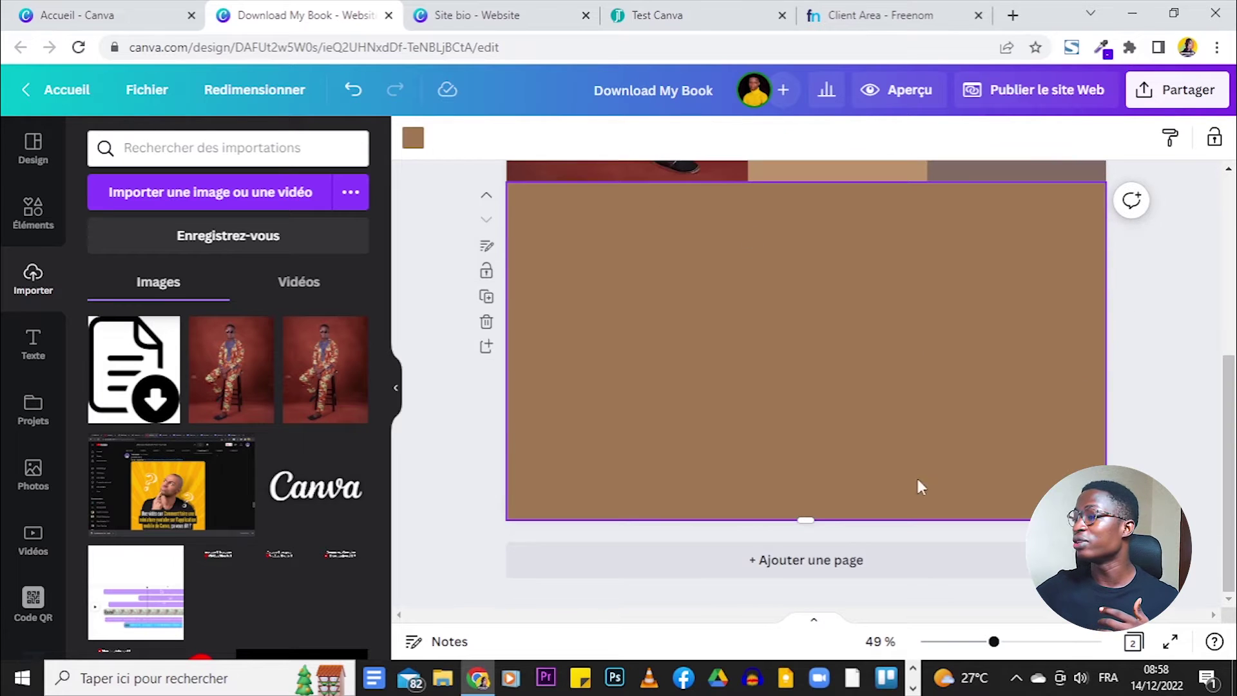
{"action": "left_click", "coordinate": [32, 149]}
{"action": "scroll", "coordinate": [838, 424], "scroll_direction": "up", "scroll_amount": 4}
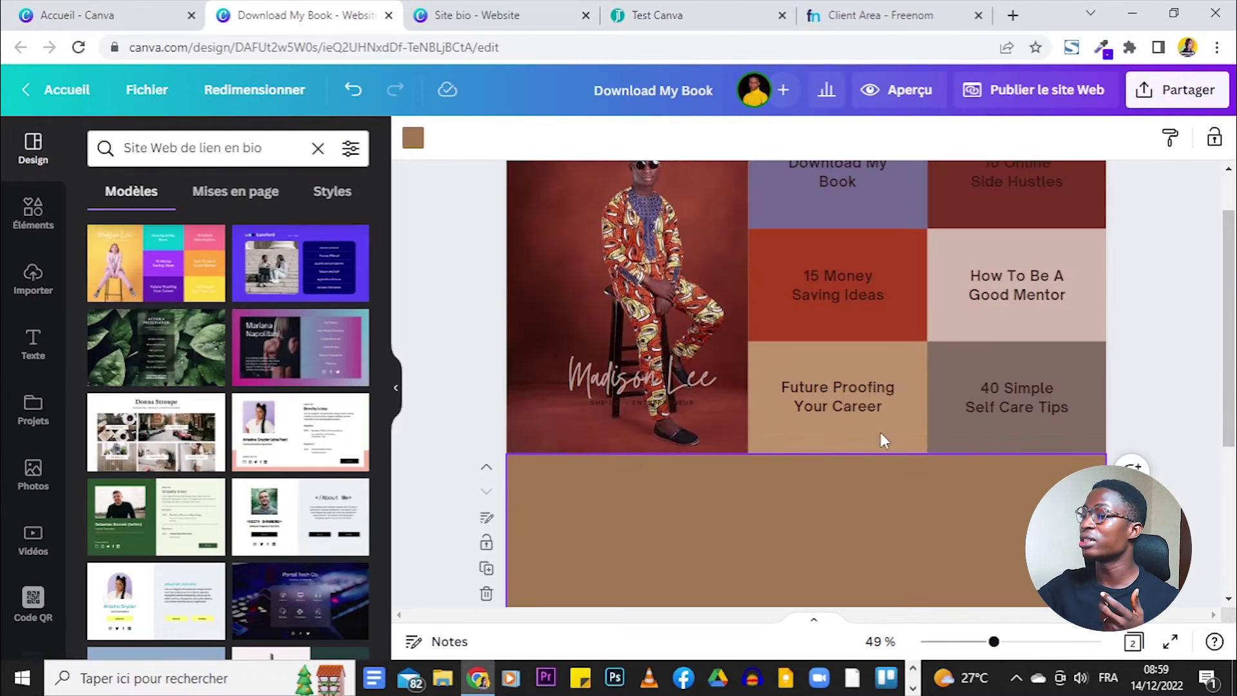
{"action": "left_click", "coordinate": [486, 593]}
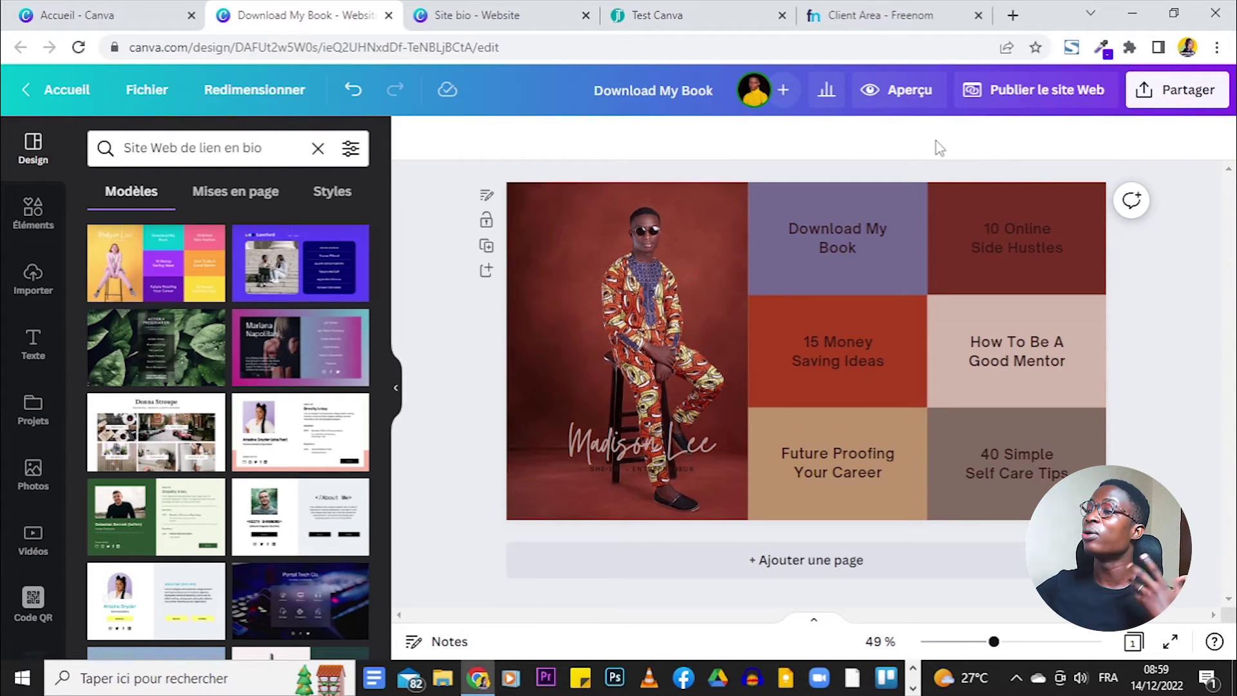
{"action": "key", "text": "ctrl+z"}
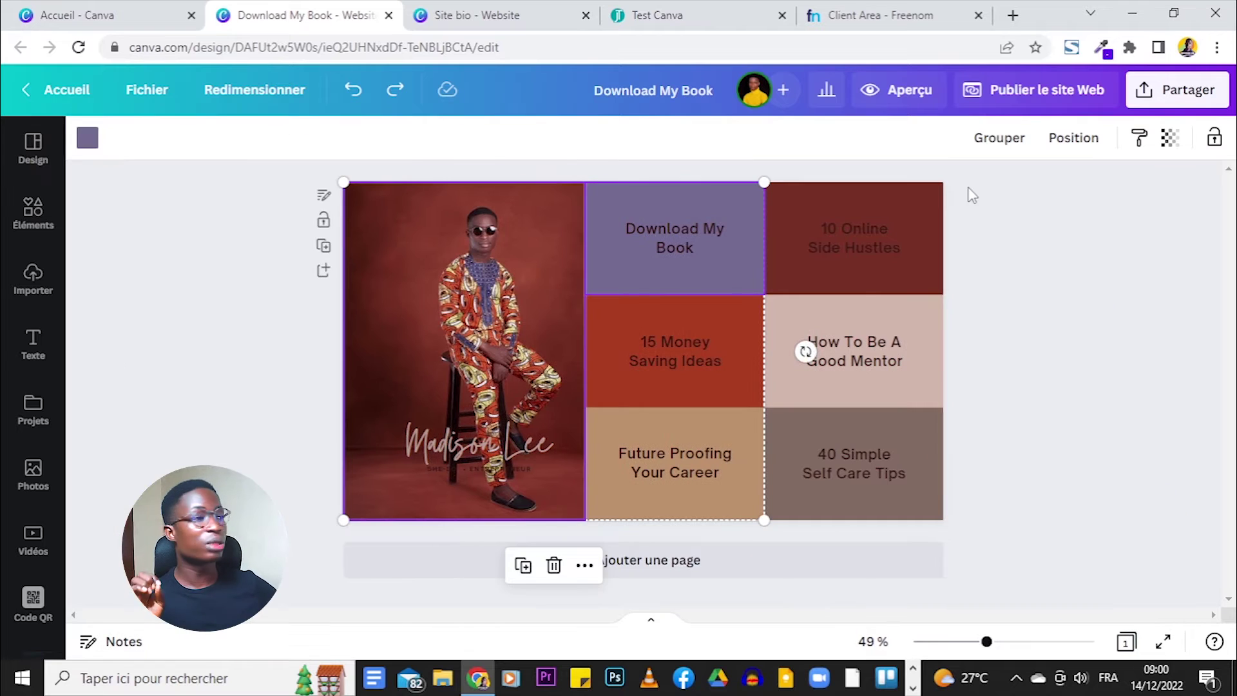
{"action": "left_click", "coordinate": [1027, 90]}
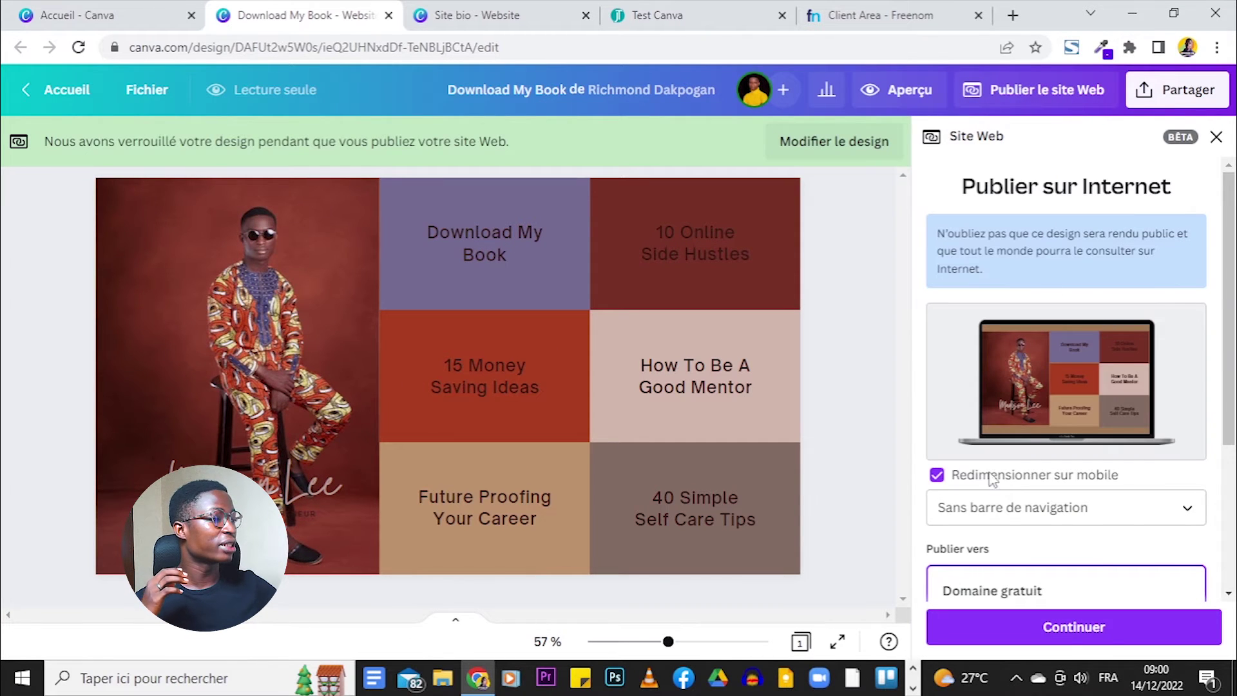
Step: Keep Domaine gratuit as the destination and continue to the .my.canva.site subdomain step
{"action": "scroll", "coordinate": [1156, 298], "scroll_direction": "down", "scroll_amount": 2}
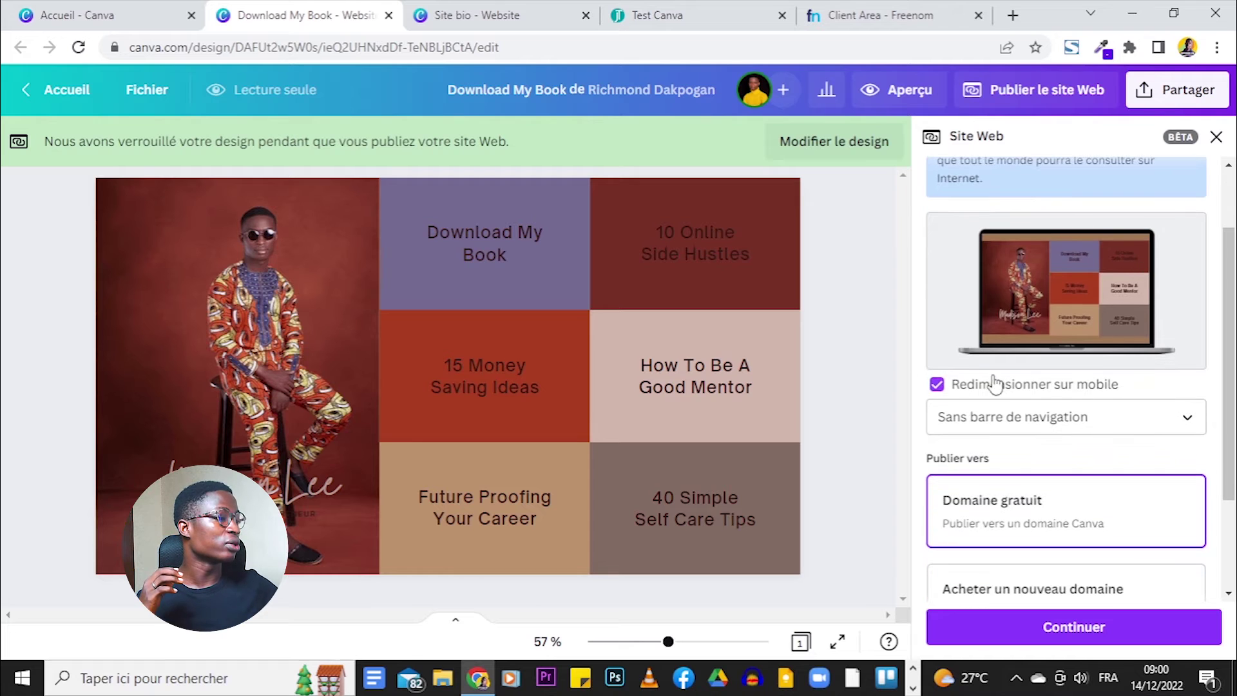
{"action": "scroll", "coordinate": [938, 387], "scroll_direction": "down", "scroll_amount": 3}
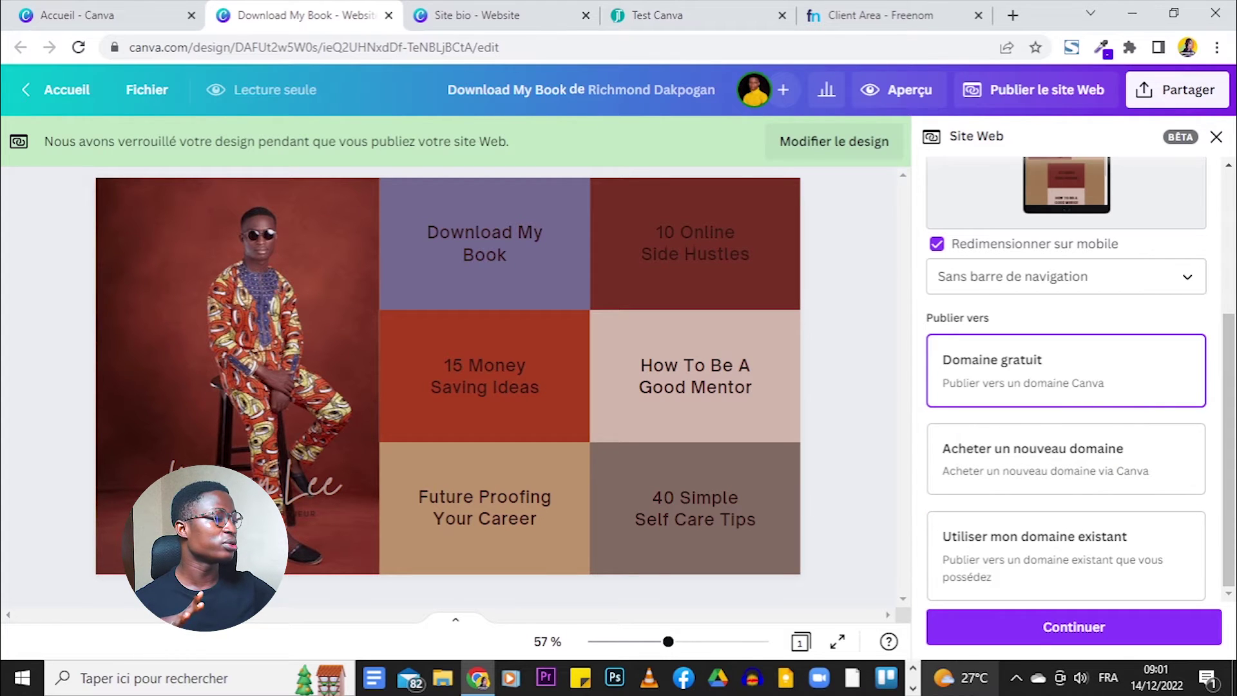
{"action": "left_click", "coordinate": [1060, 638]}
Step: Enter bio-canva as the my.canva.site sub-domain, correcting the stray letter
{"action": "left_click", "coordinate": [1049, 322]}
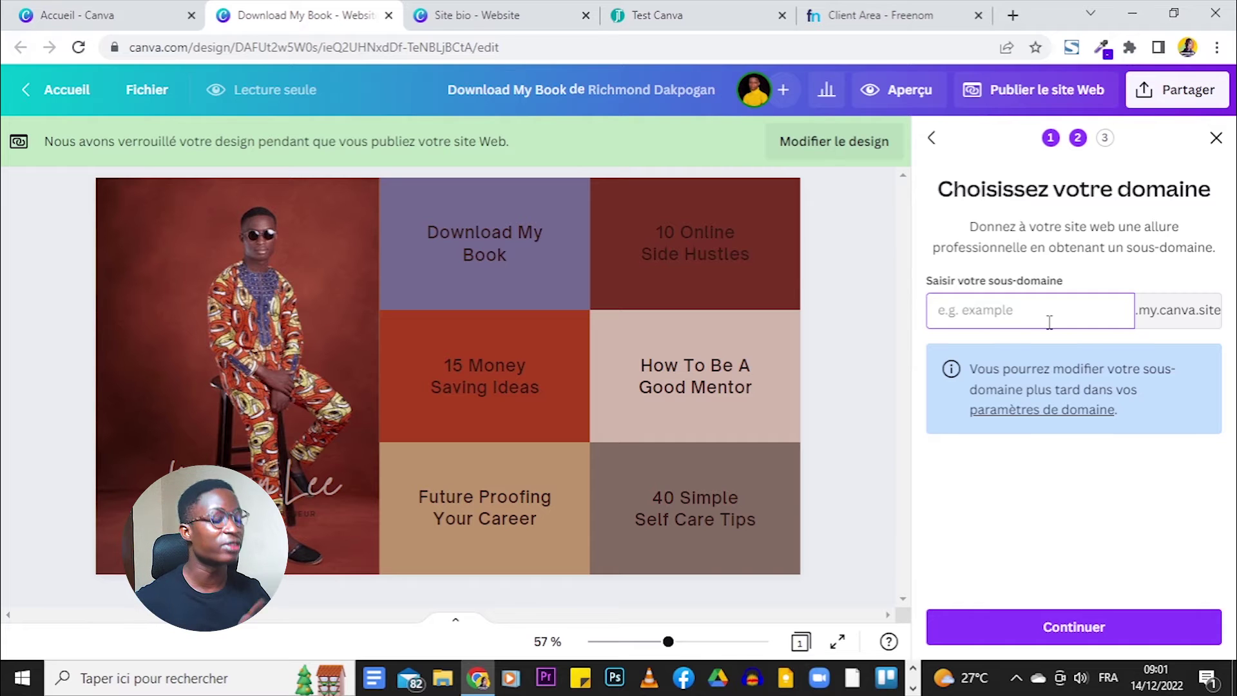
{"action": "type", "text": "bio-canva"}
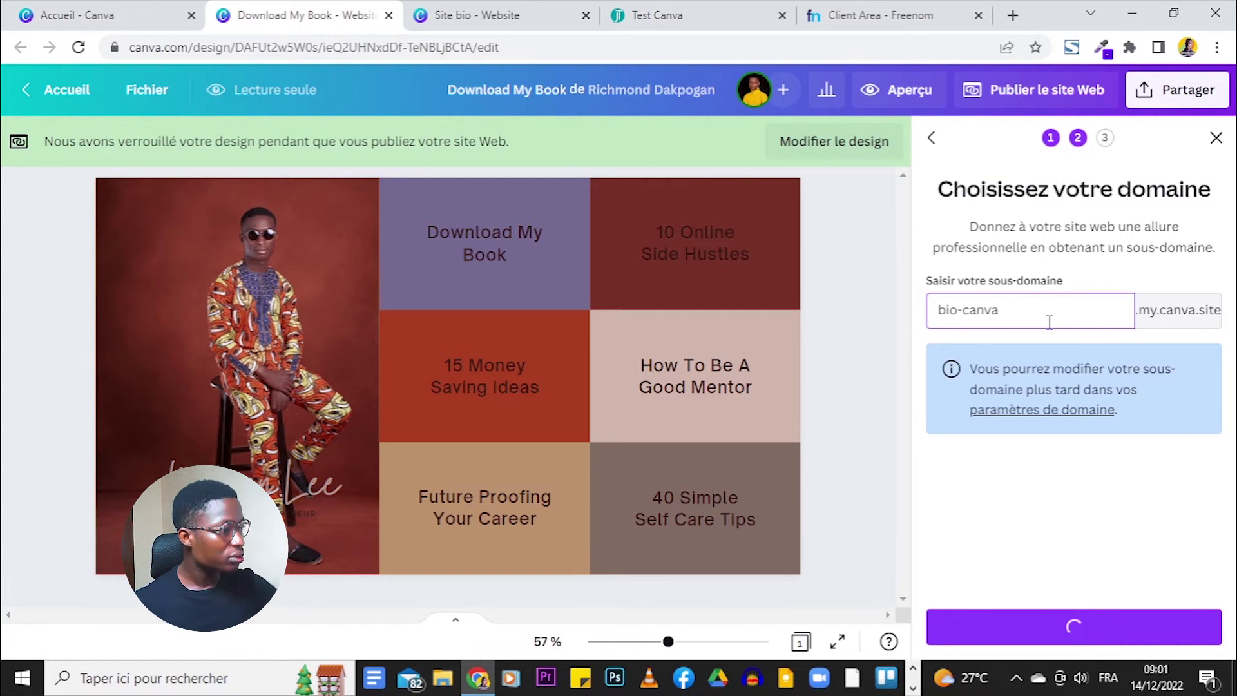
{"action": "left_click", "coordinate": [1066, 286]}
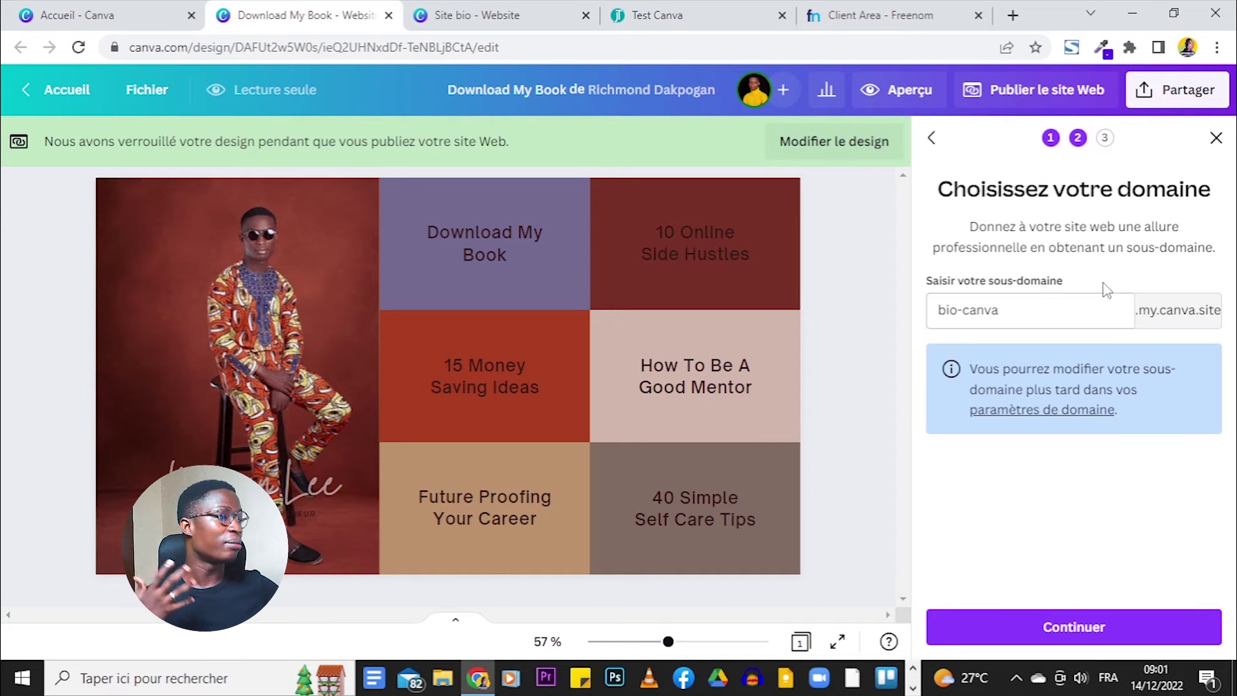
Step: Switch publishing to 'Utiliser mon domaine existant', continue, then go to Freenom's client area
{"action": "left_click", "coordinate": [935, 145]}
{"action": "scroll", "coordinate": [1031, 322], "scroll_direction": "down", "scroll_amount": 3}
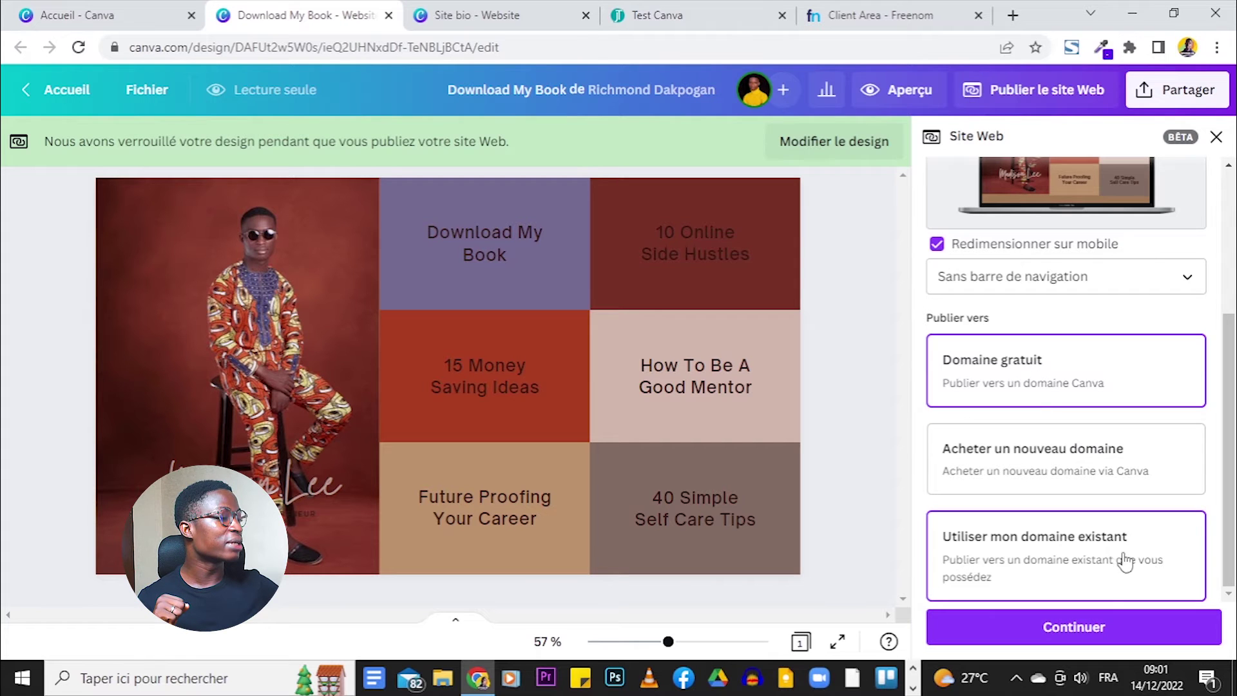
{"action": "left_click", "coordinate": [1032, 560]}
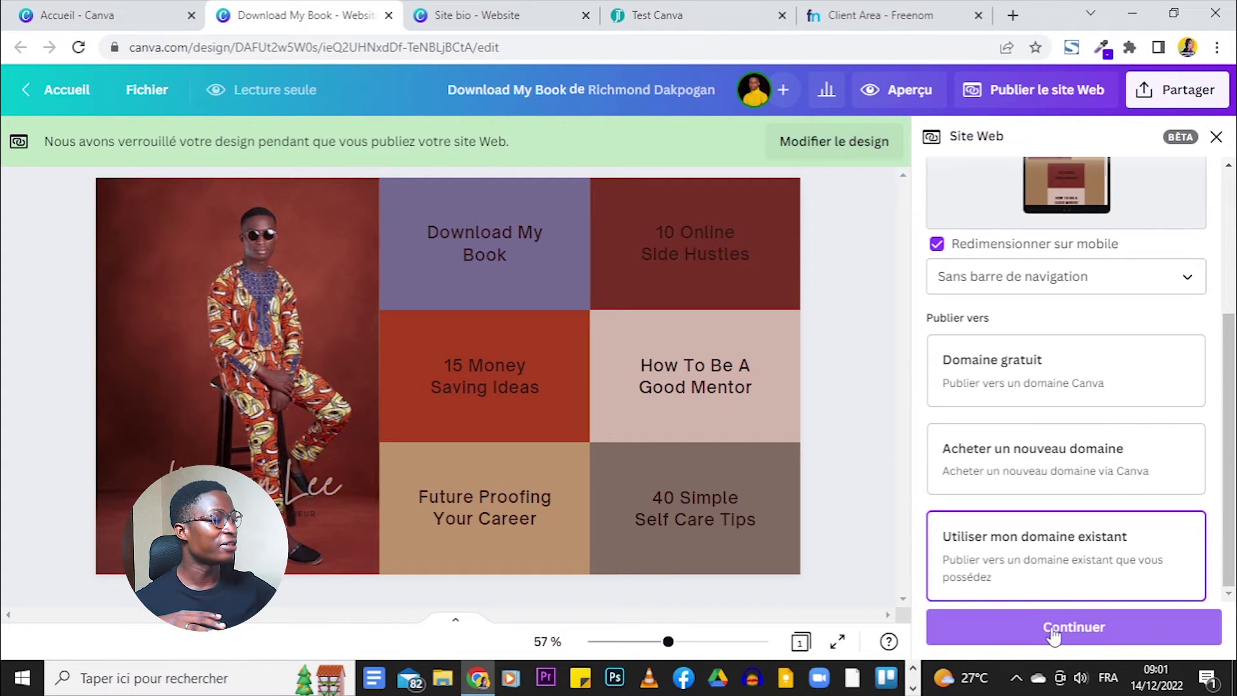
{"action": "left_click", "coordinate": [1076, 628]}
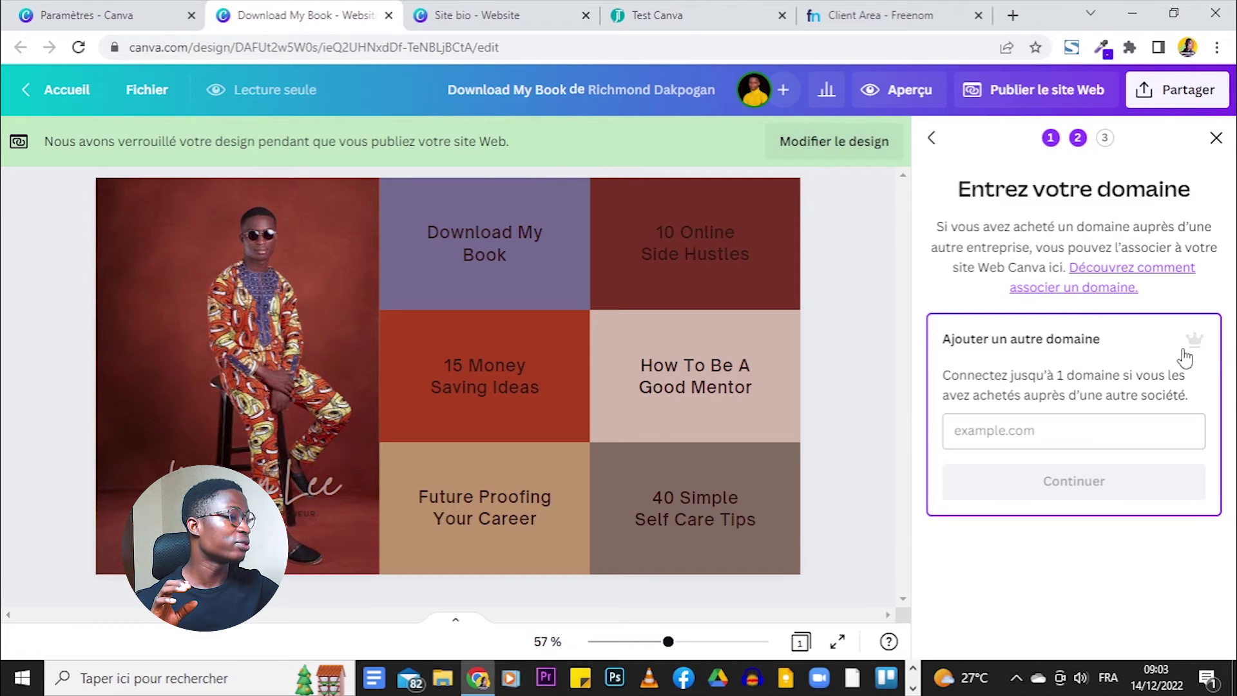
{"action": "left_click", "coordinate": [866, 7]}
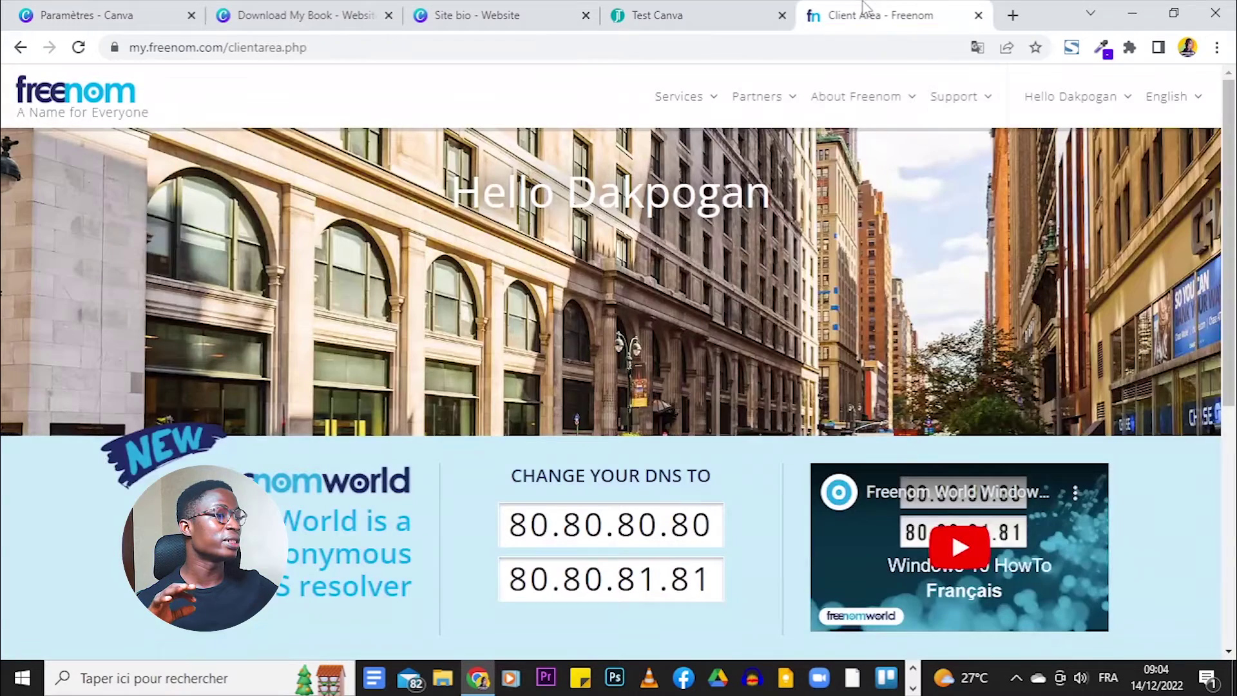
Step: Open Freenom's new-domain registration page from Services and focus its domain search box
{"action": "scroll", "coordinate": [671, 278], "scroll_direction": "down", "scroll_amount": 6}
{"action": "scroll", "coordinate": [663, 254], "scroll_direction": "up", "scroll_amount": 6}
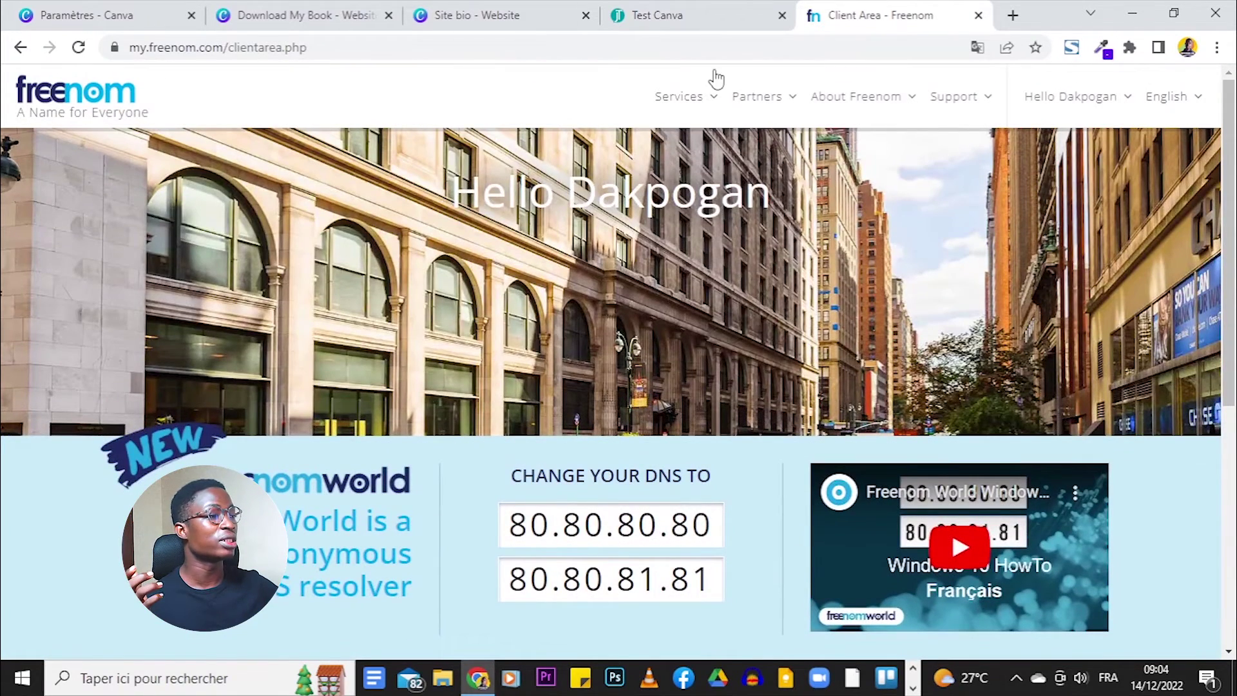
{"action": "left_click", "coordinate": [682, 96]}
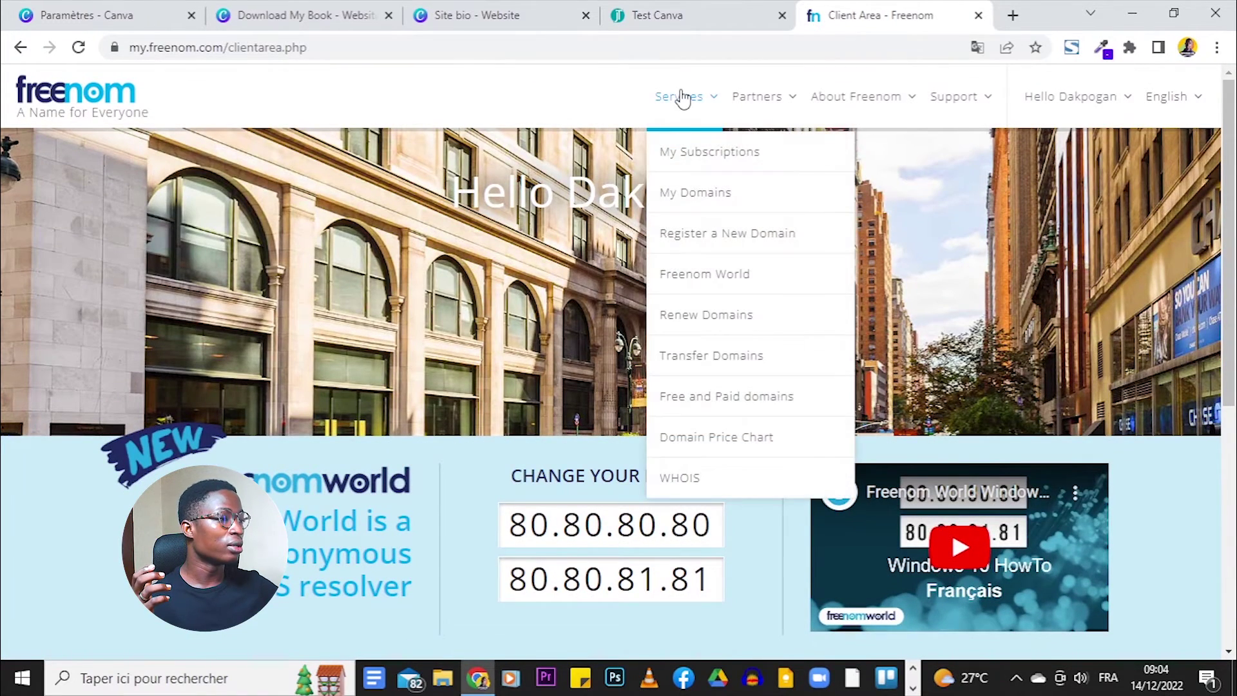
{"action": "left_click", "coordinate": [694, 229]}
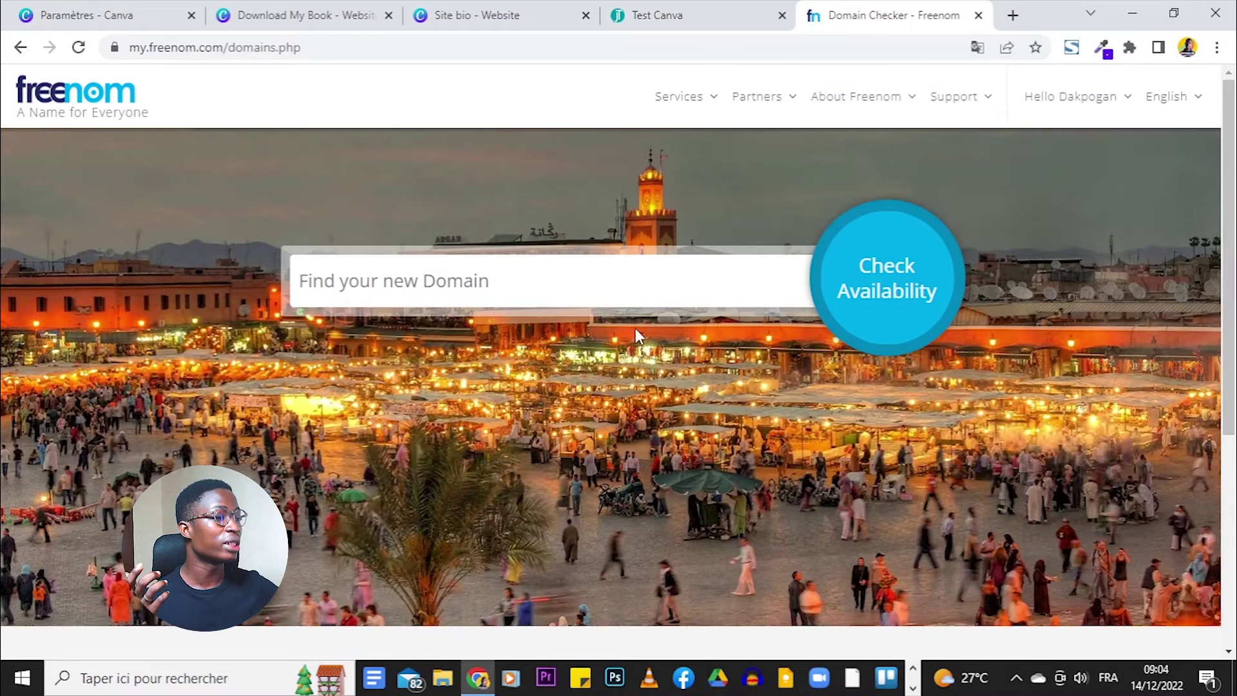
{"action": "left_click", "coordinate": [621, 278]}
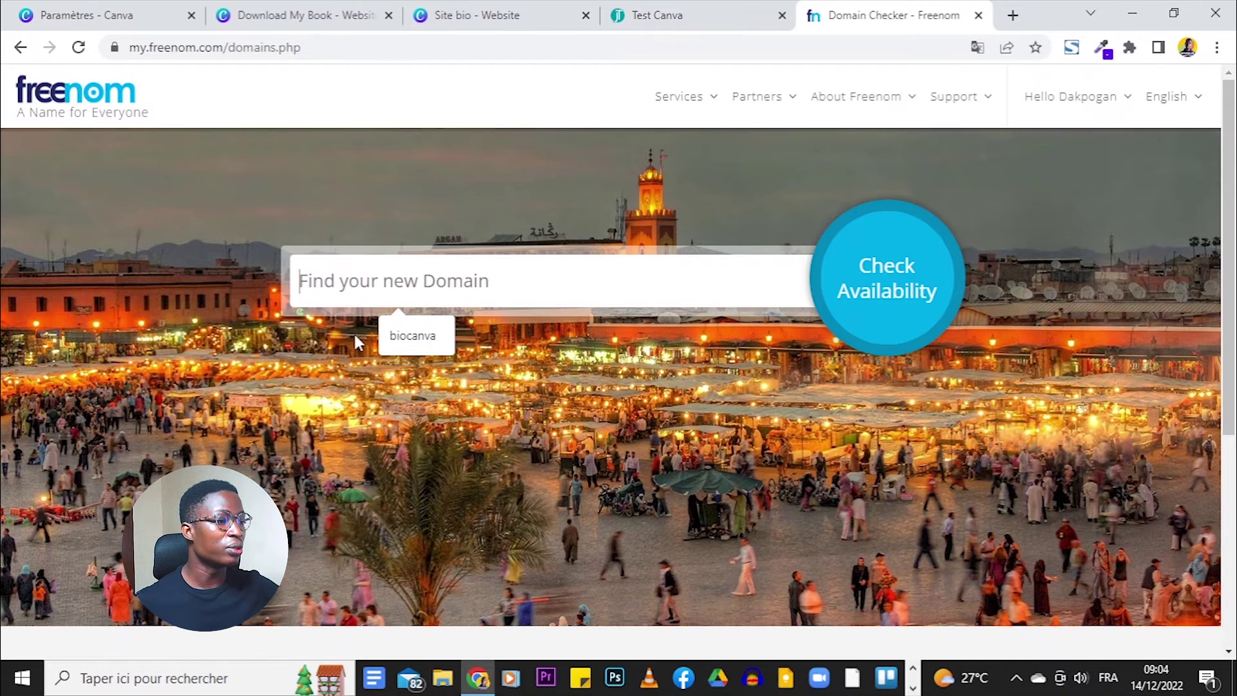
Step: Search for biocanva, add the free biocanva.tk to the cart, and check out
{"action": "type", "text": "biocanva"}
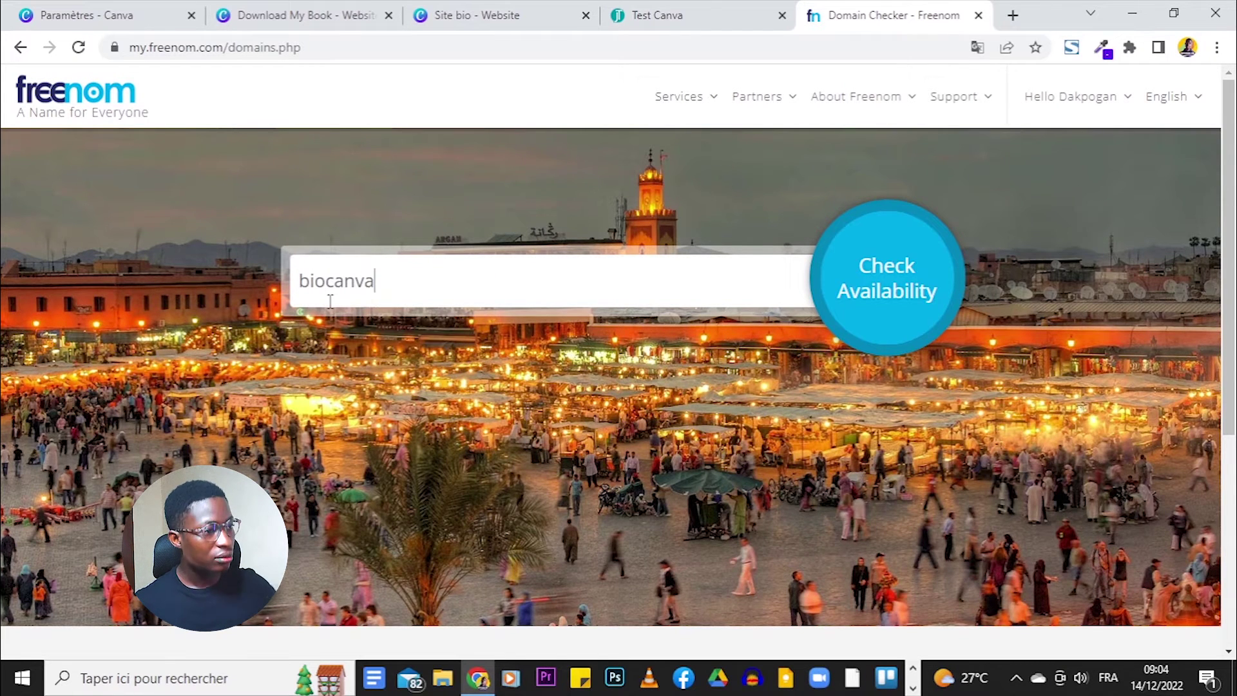
{"action": "left_click", "coordinate": [900, 303]}
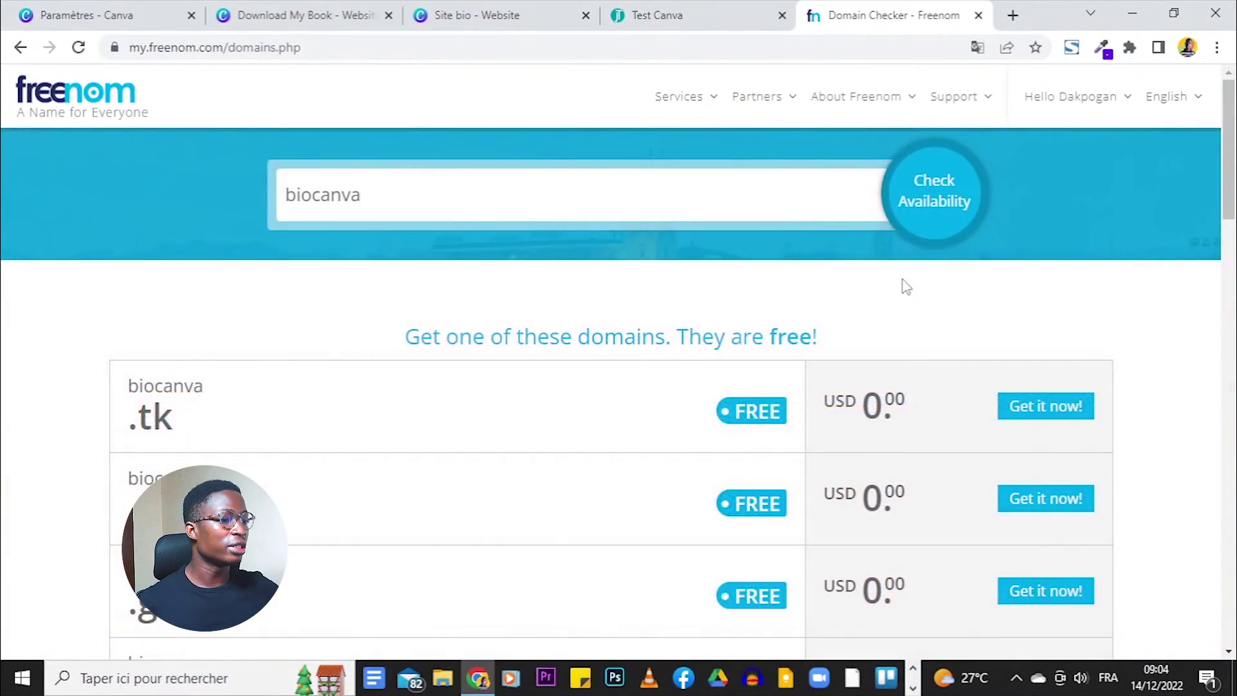
{"action": "scroll", "coordinate": [400, 279], "scroll_direction": "down", "scroll_amount": 8}
{"action": "scroll", "coordinate": [859, 326], "scroll_direction": "up", "scroll_amount": 9}
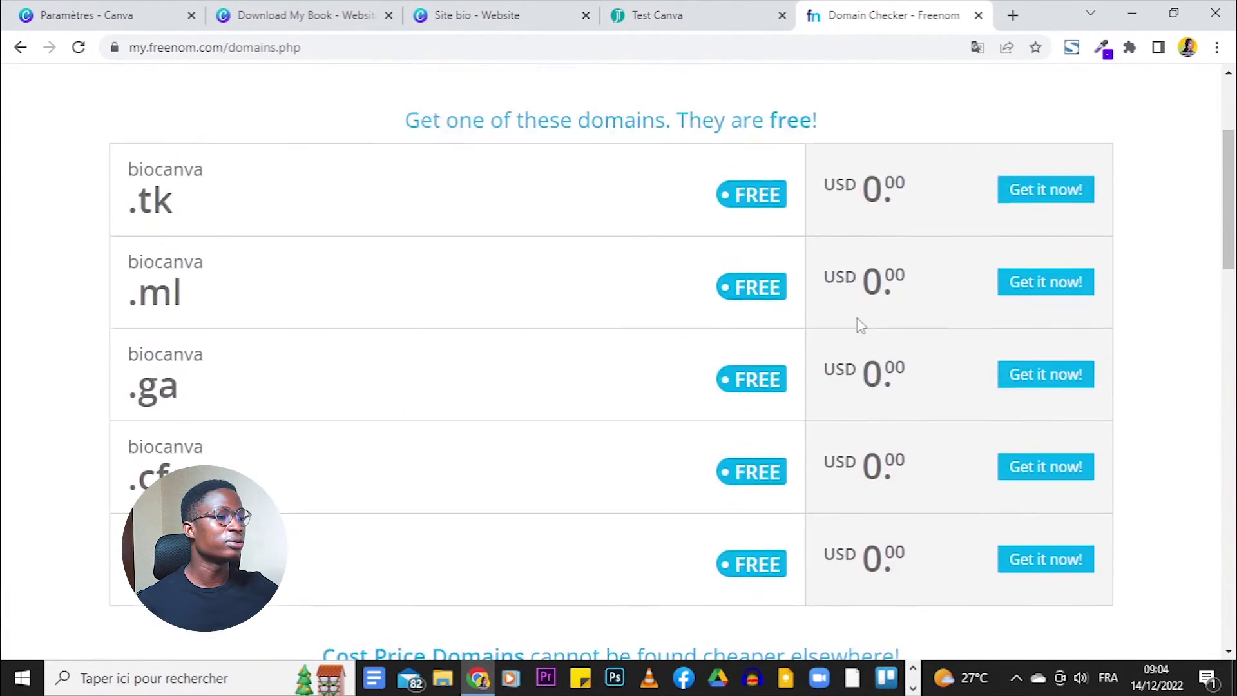
{"action": "scroll", "coordinate": [322, 535], "scroll_direction": "down", "scroll_amount": 4}
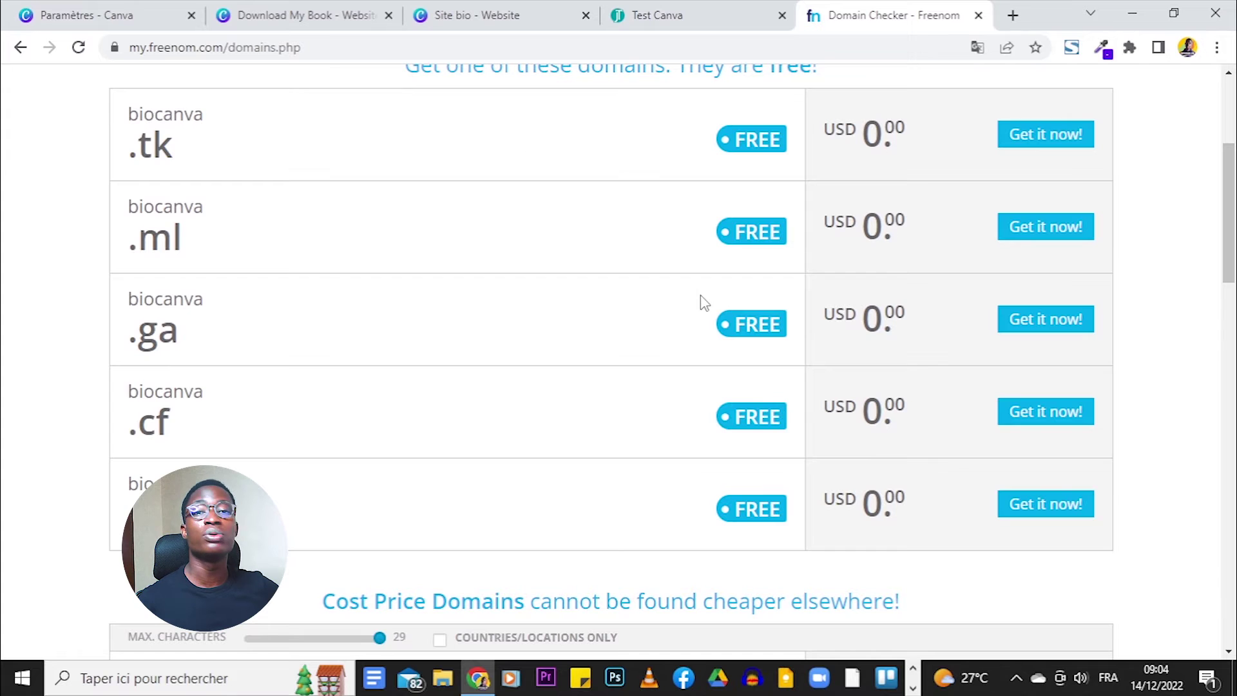
{"action": "scroll", "coordinate": [704, 303], "scroll_direction": "up", "scroll_amount": 3}
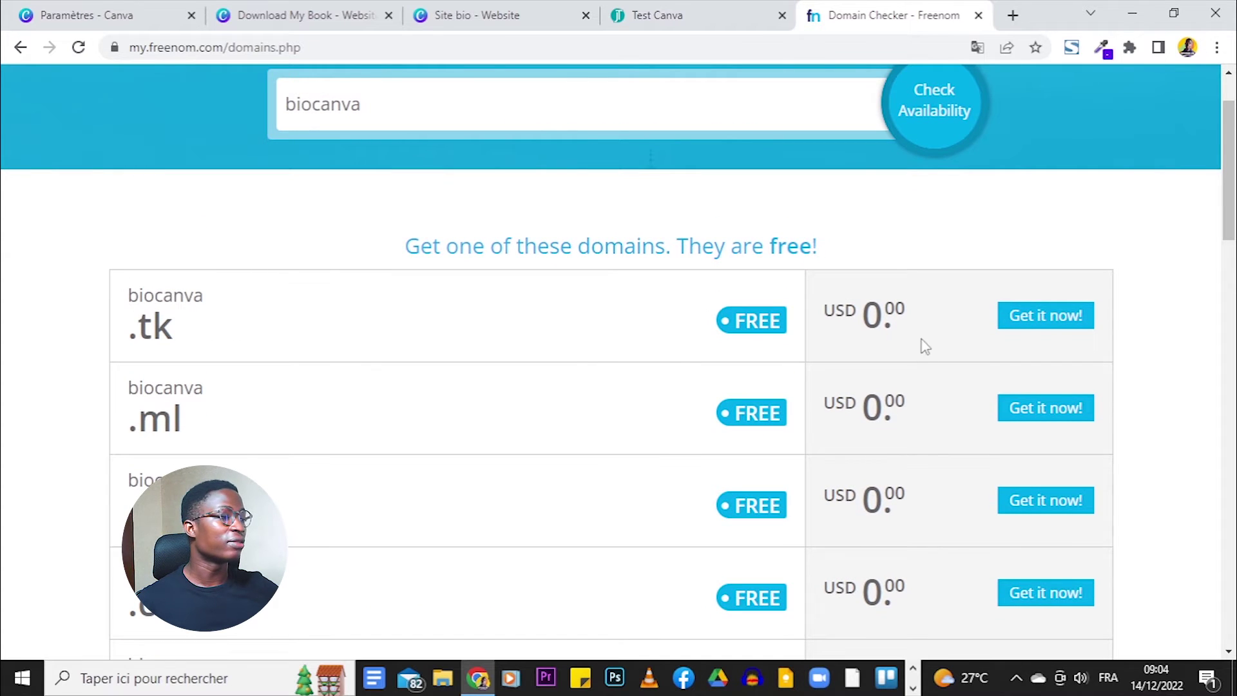
{"action": "left_click", "coordinate": [1066, 318]}
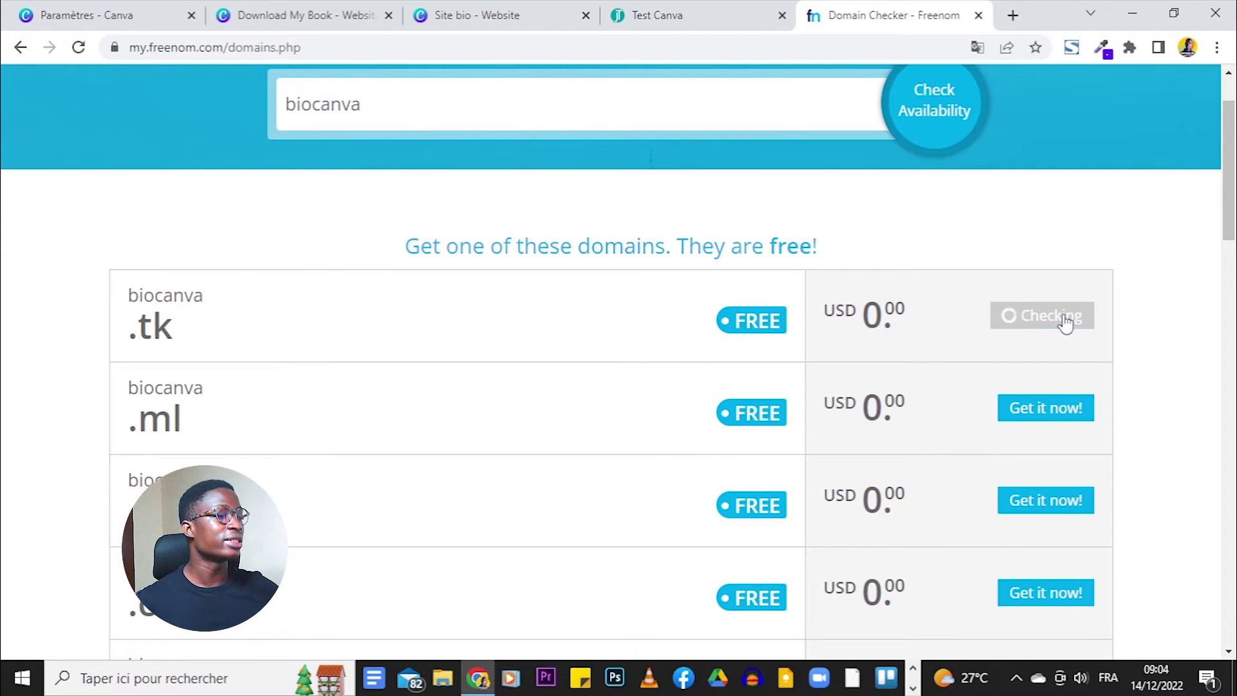
{"action": "left_click", "coordinate": [1052, 197]}
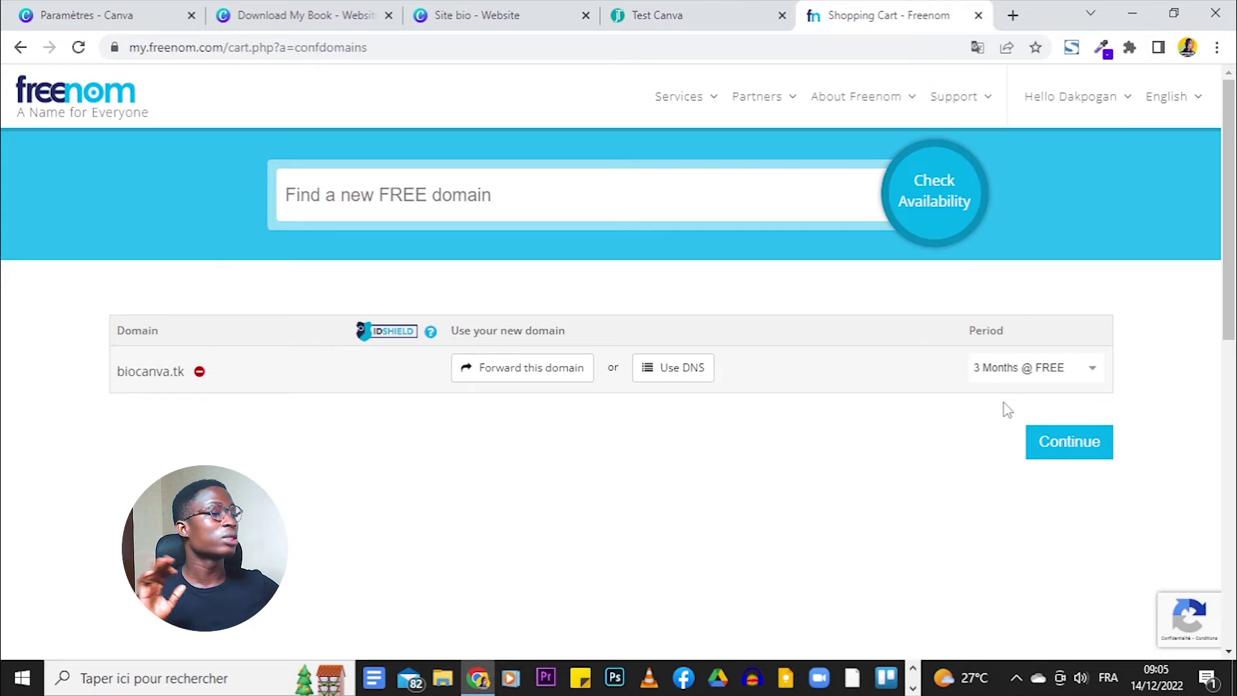
Step: Set the biocanva.tk registration period to 12 Months @ FREE and continue
{"action": "left_click", "coordinate": [1042, 376]}
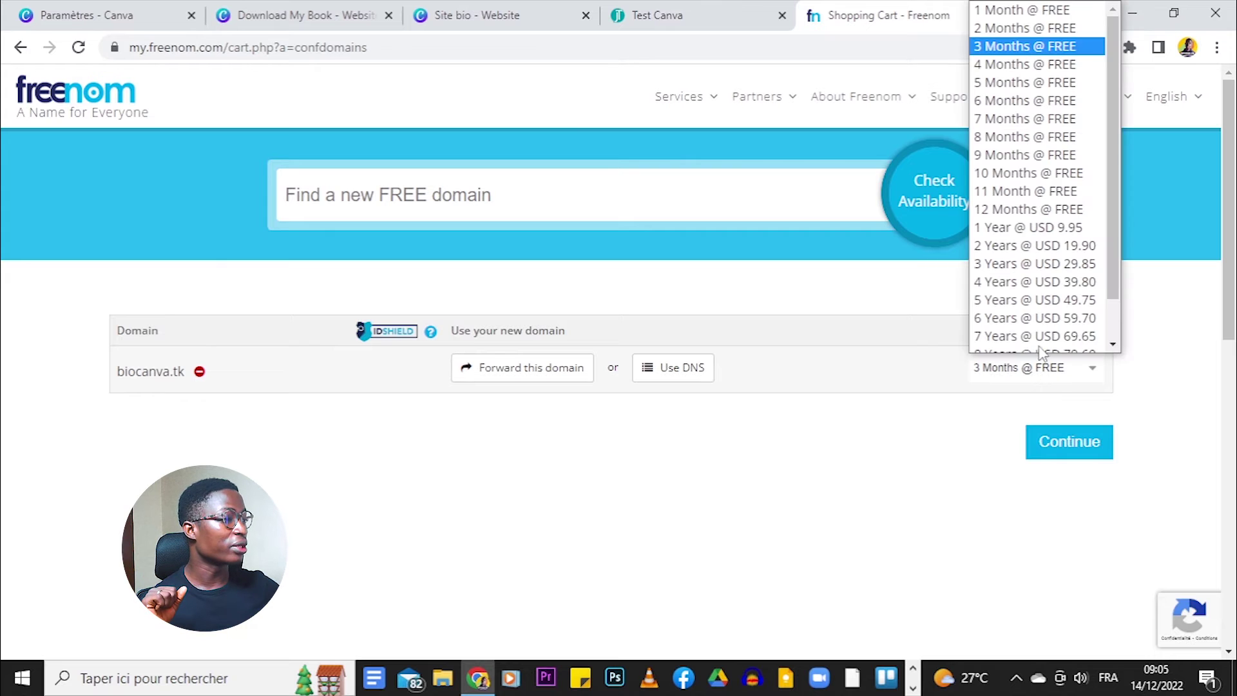
{"action": "left_click", "coordinate": [1030, 201]}
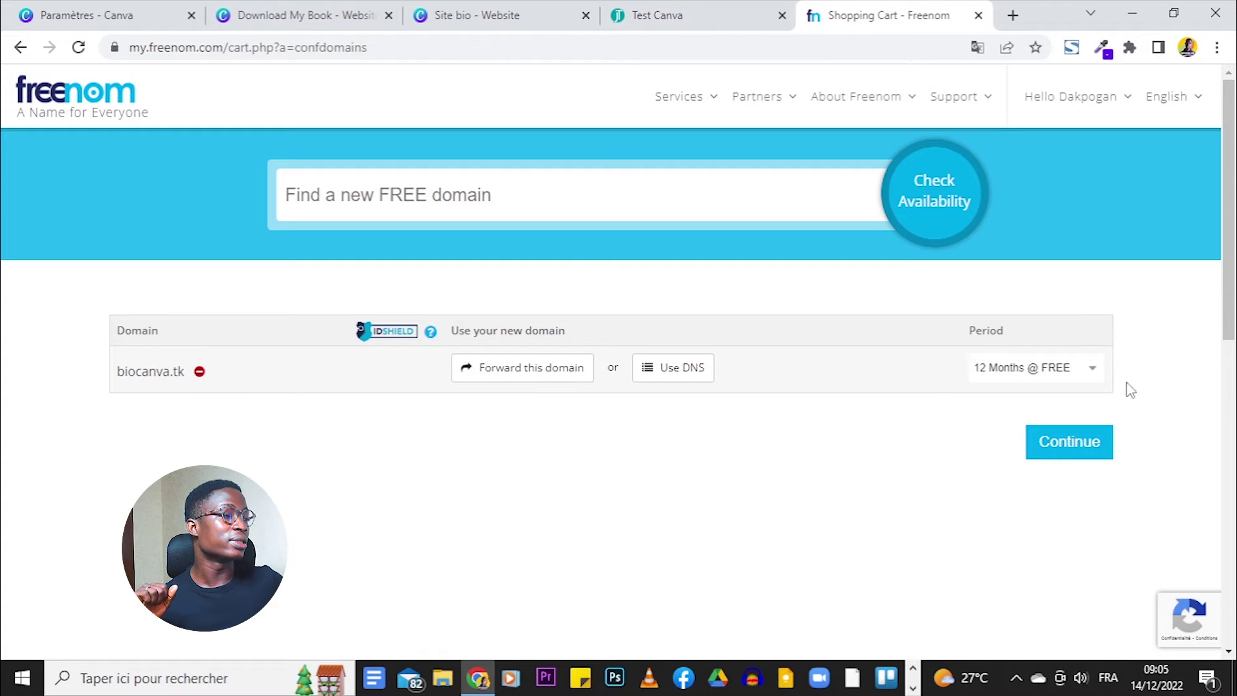
{"action": "left_click", "coordinate": [1062, 454]}
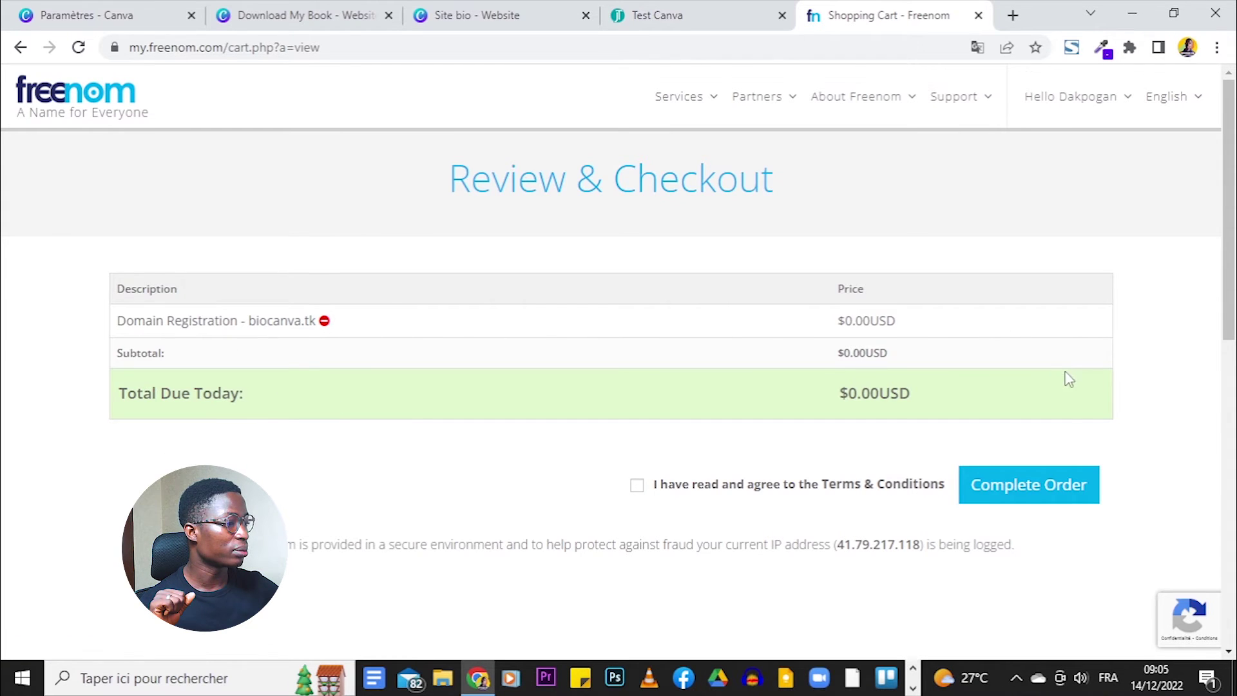
Step: Accept the Terms & Conditions and complete the free $0.00 order
{"action": "scroll", "coordinate": [1069, 379], "scroll_direction": "down", "scroll_amount": 3}
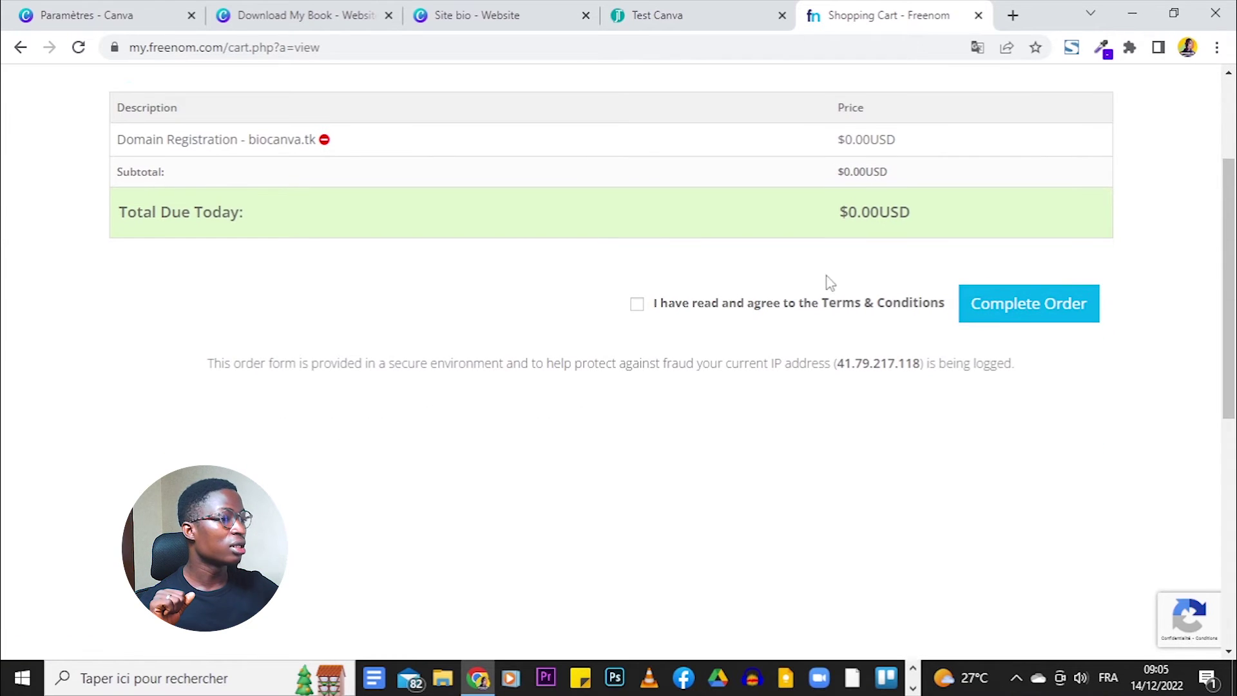
{"action": "left_click", "coordinate": [1062, 312]}
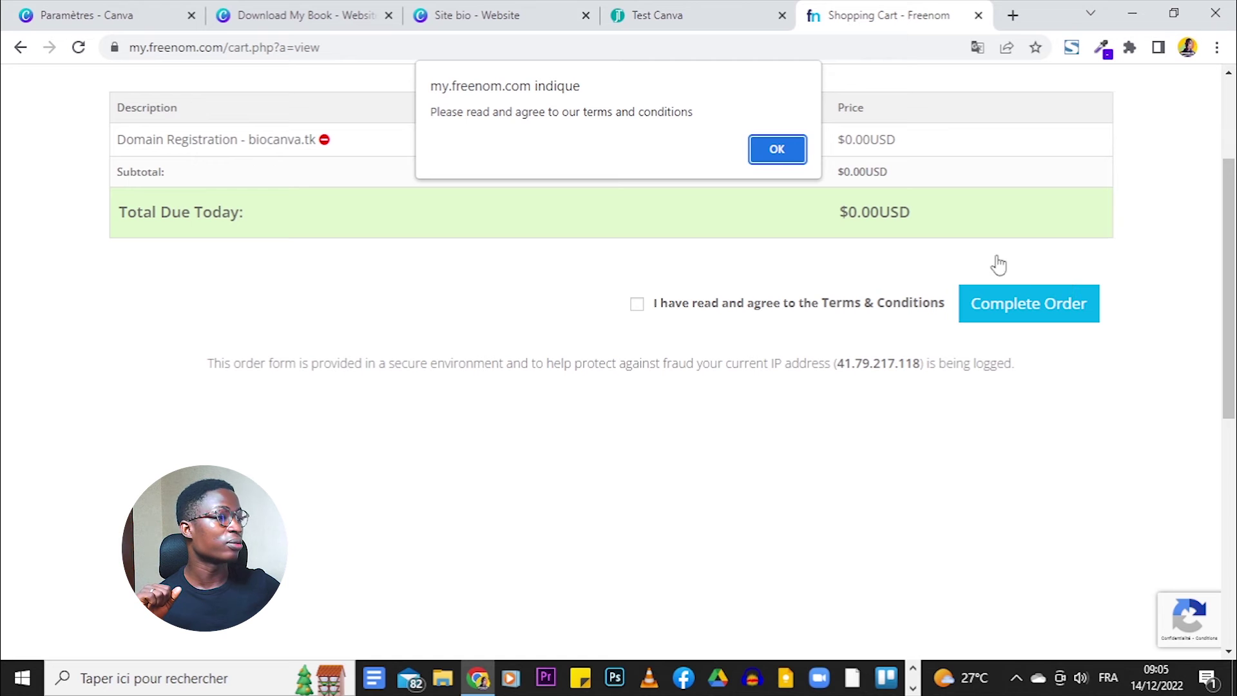
{"action": "left_click", "coordinate": [784, 153]}
{"action": "left_click", "coordinate": [663, 312]}
{"action": "left_click", "coordinate": [1038, 308]}
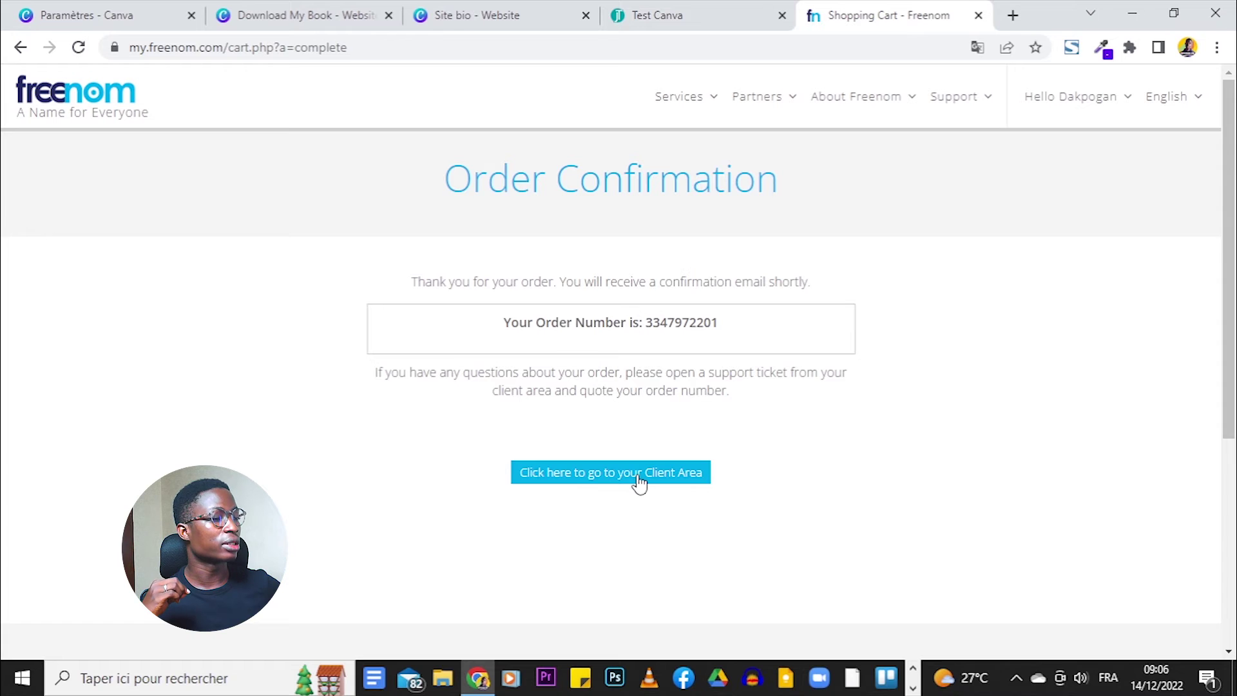
Step: Go through Client Area > My Domains to biocanva.tk's Manage Freenom DNS page
{"action": "left_click", "coordinate": [638, 481]}
{"action": "left_click", "coordinate": [684, 99]}
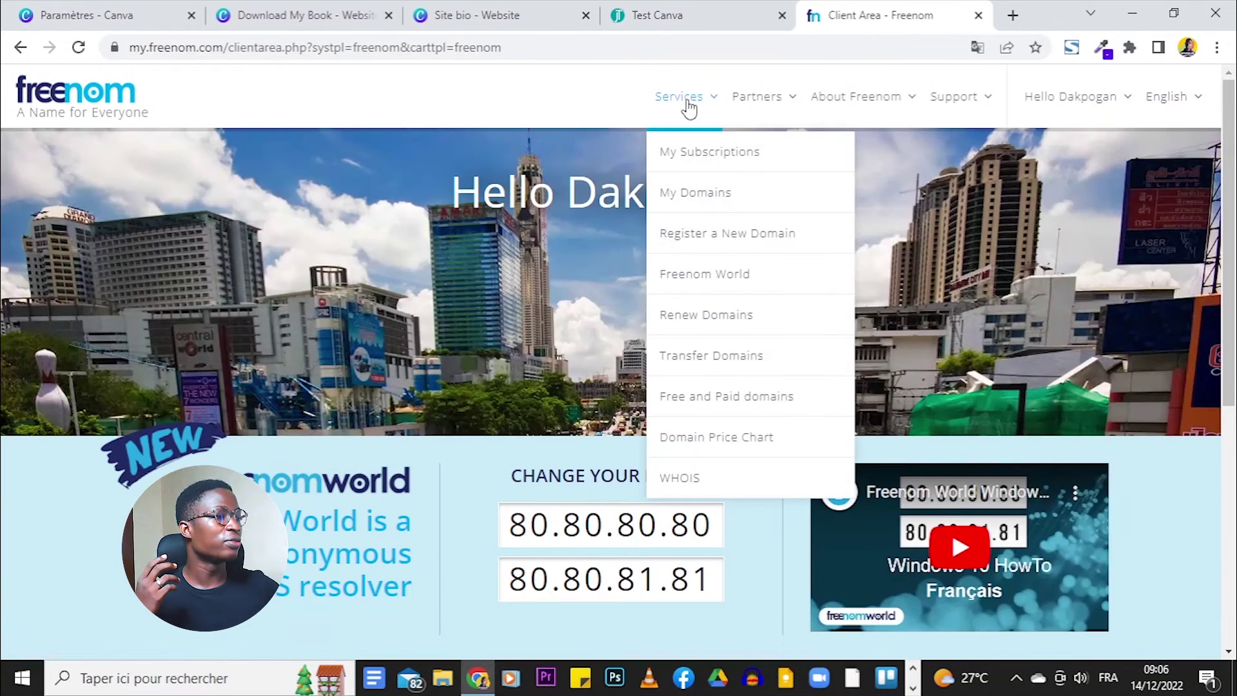
{"action": "left_click", "coordinate": [694, 187]}
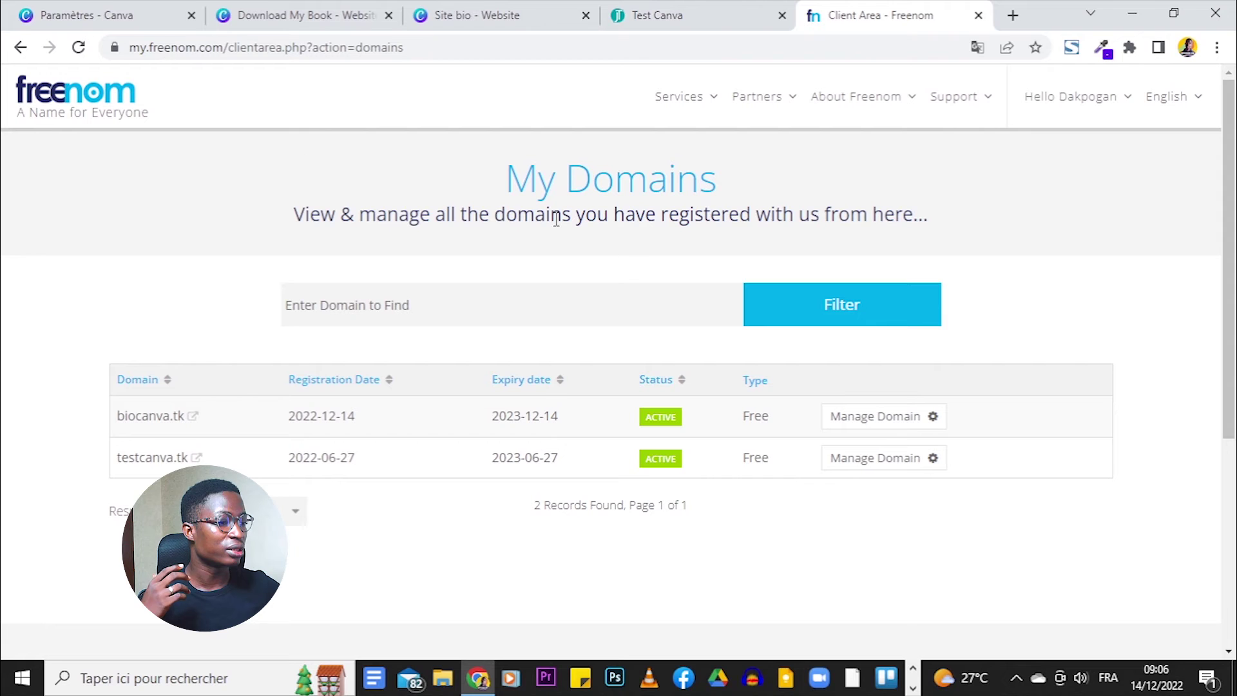
{"action": "left_click", "coordinate": [902, 424]}
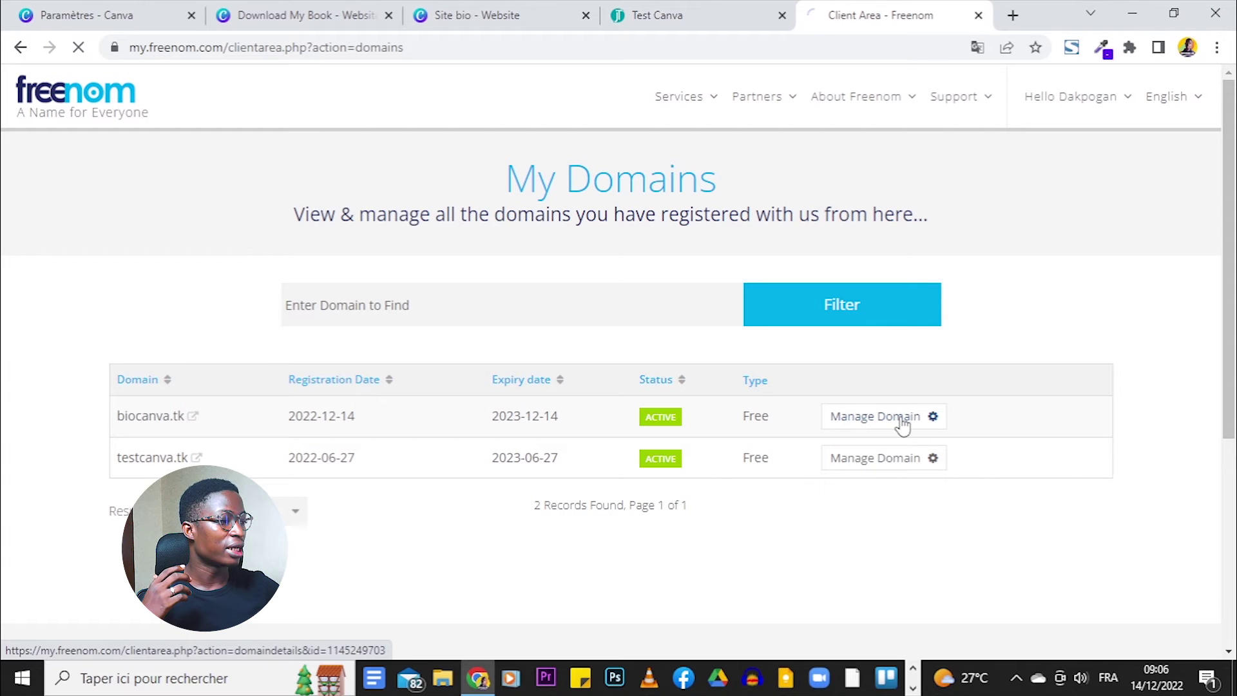
{"action": "scroll", "coordinate": [736, 284], "scroll_direction": "down", "scroll_amount": 3}
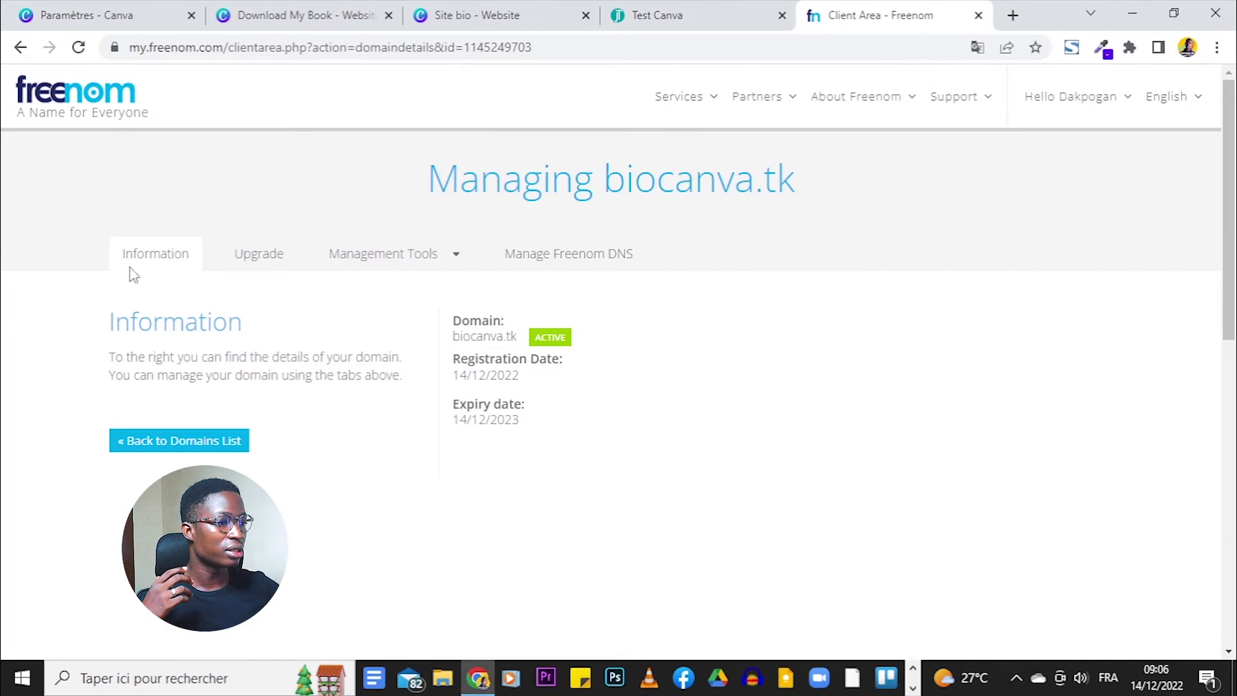
{"action": "left_click", "coordinate": [563, 259]}
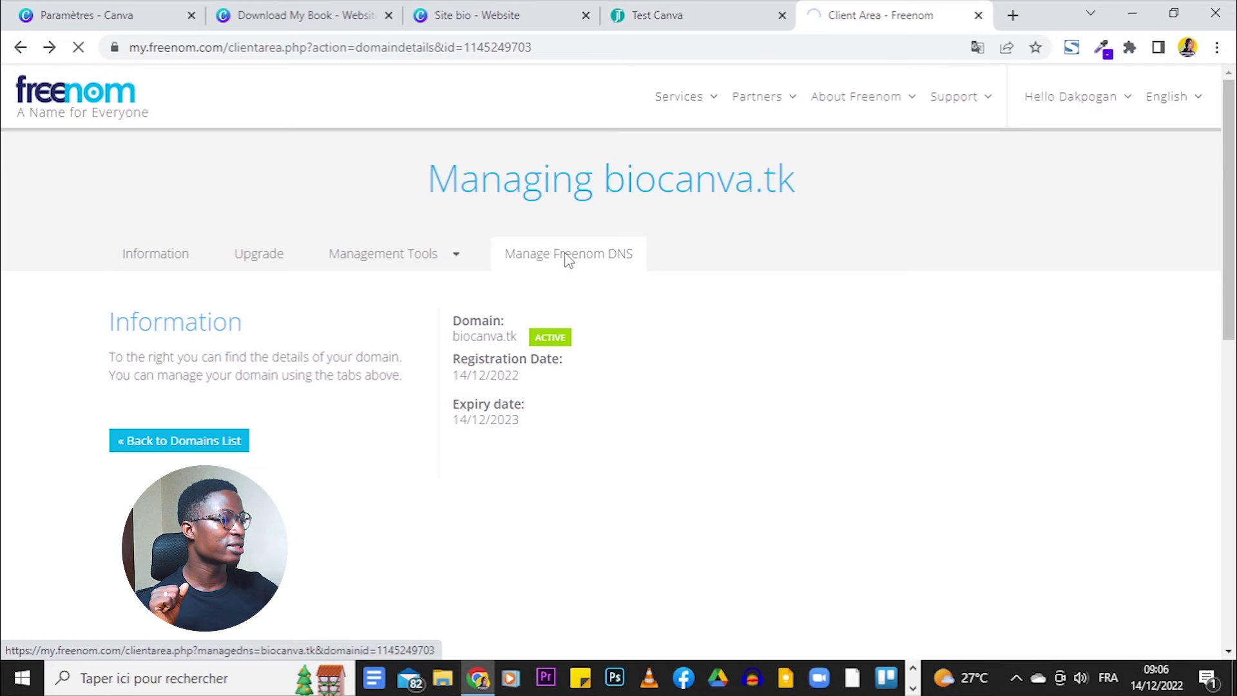
{"action": "scroll", "coordinate": [980, 280], "scroll_direction": "down", "scroll_amount": 3}
{"action": "scroll", "coordinate": [976, 277], "scroll_direction": "up", "scroll_amount": 1}
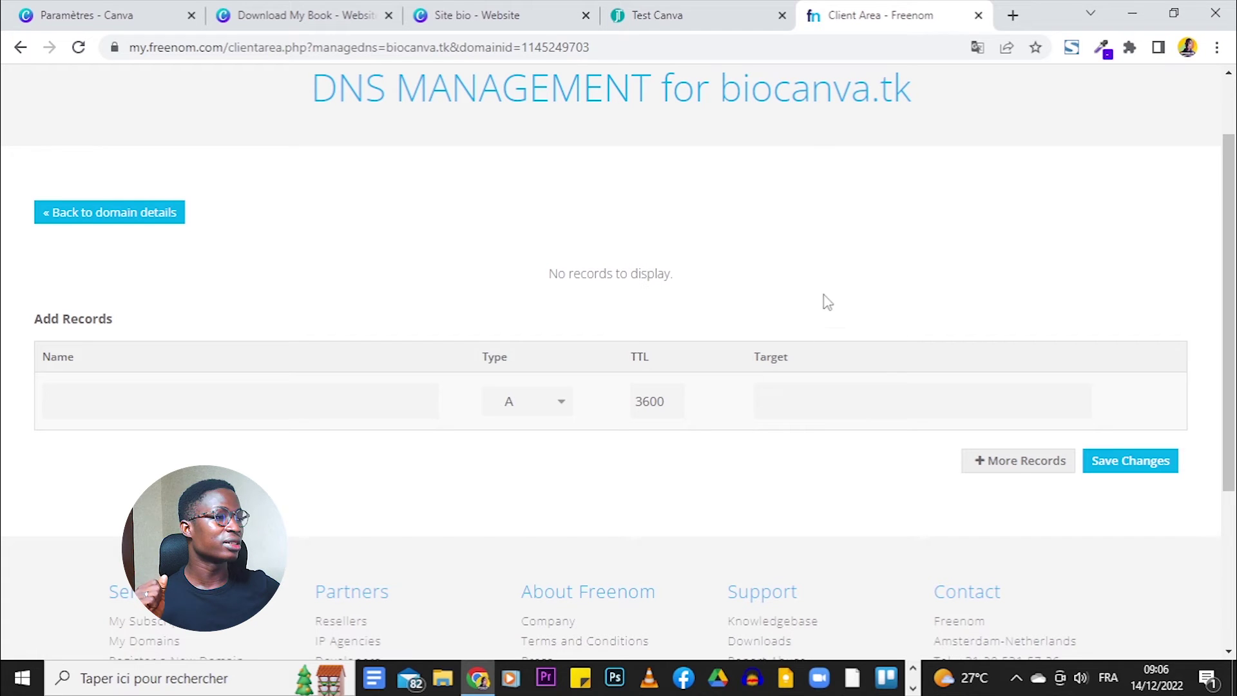
Step: Copy biocanva.tk from Freenom and paste it as Canva's custom domain, then continue
{"action": "left_click_drag", "start_coordinate": [940, 101], "coordinate": [727, 90]}
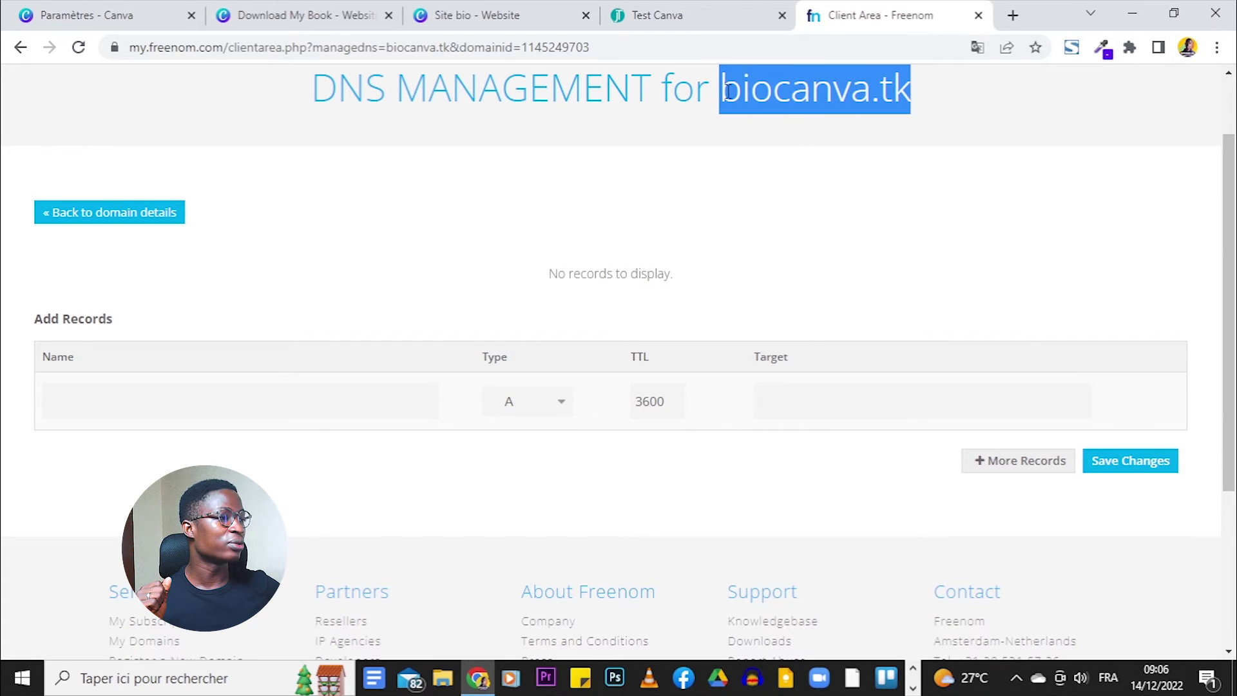
{"action": "right_click", "coordinate": [752, 93]}
{"action": "left_click", "coordinate": [794, 107]}
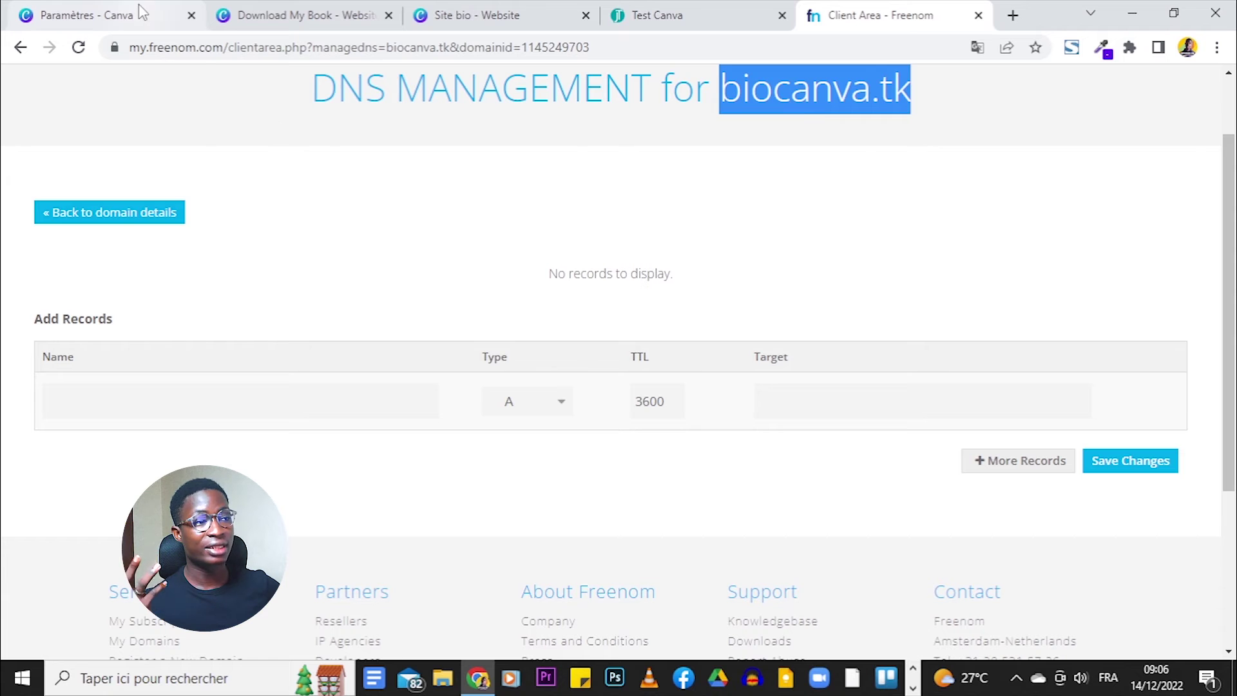
{"action": "left_click", "coordinate": [221, 9]}
{"action": "left_click", "coordinate": [998, 430]}
{"action": "key", "text": "ctrl+v"}
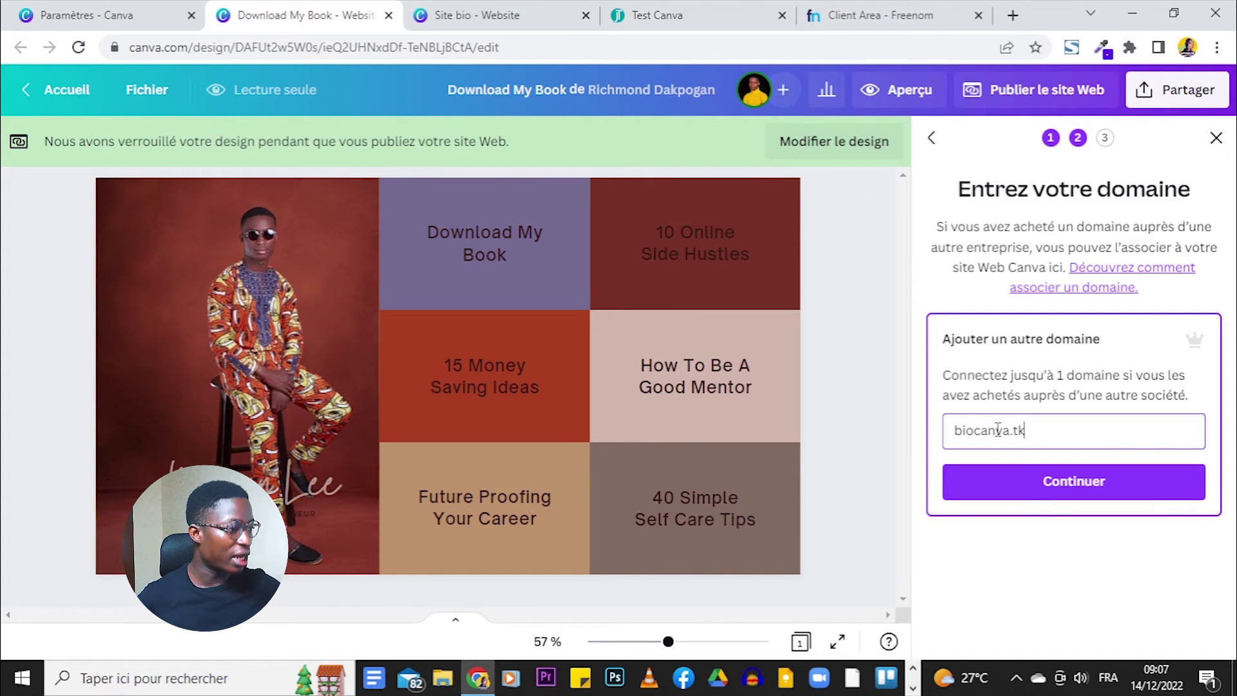
{"action": "left_click", "coordinate": [1050, 488]}
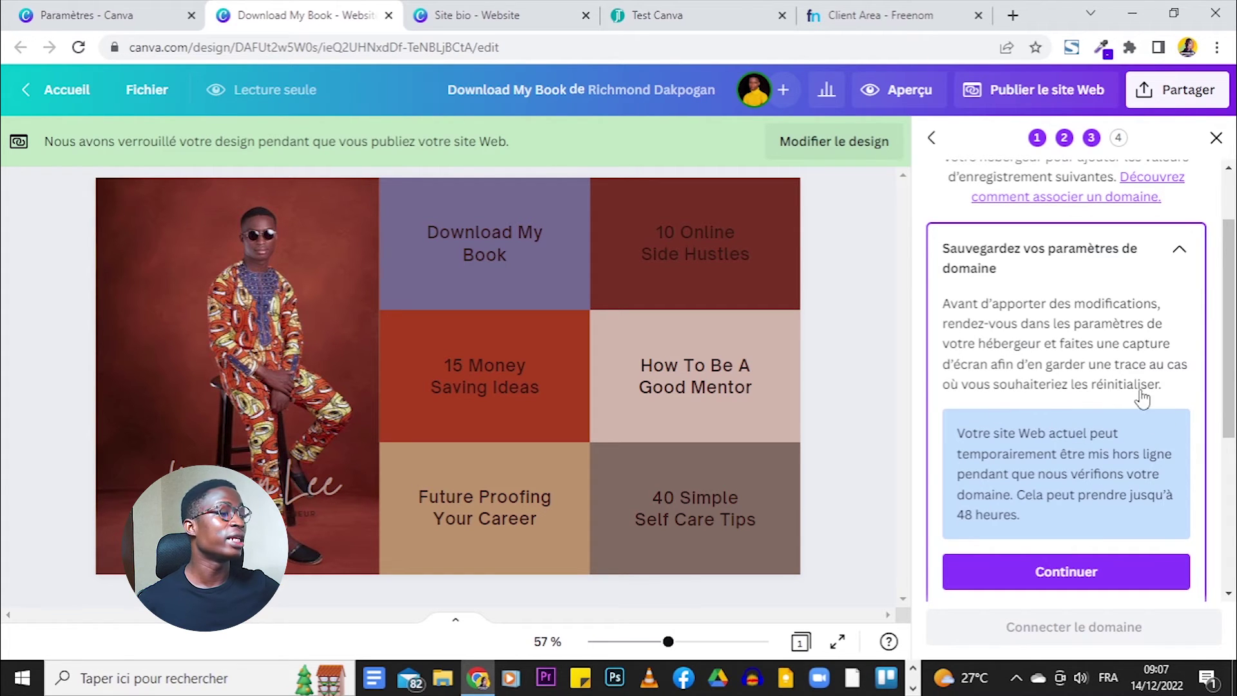
Step: Confirm the save-settings and existing-records steps, revealing the TXT record instructions
{"action": "scroll", "coordinate": [1147, 396], "scroll_direction": "down", "scroll_amount": 3}
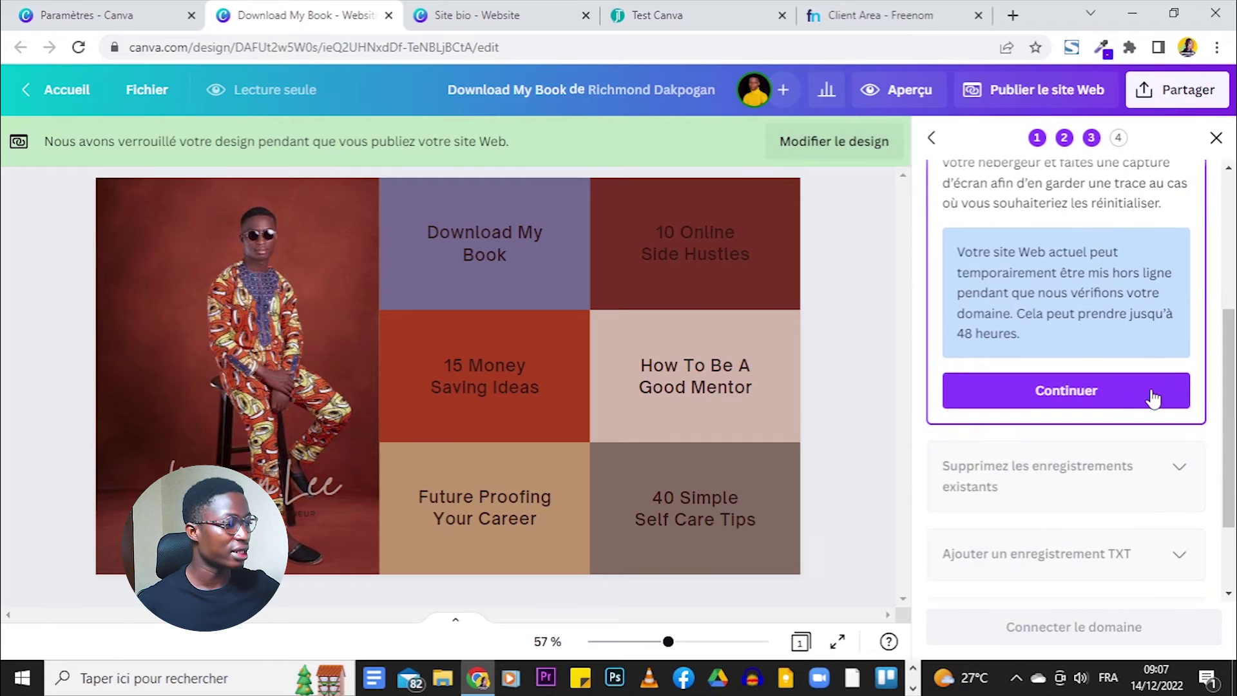
{"action": "left_click", "coordinate": [1023, 401]}
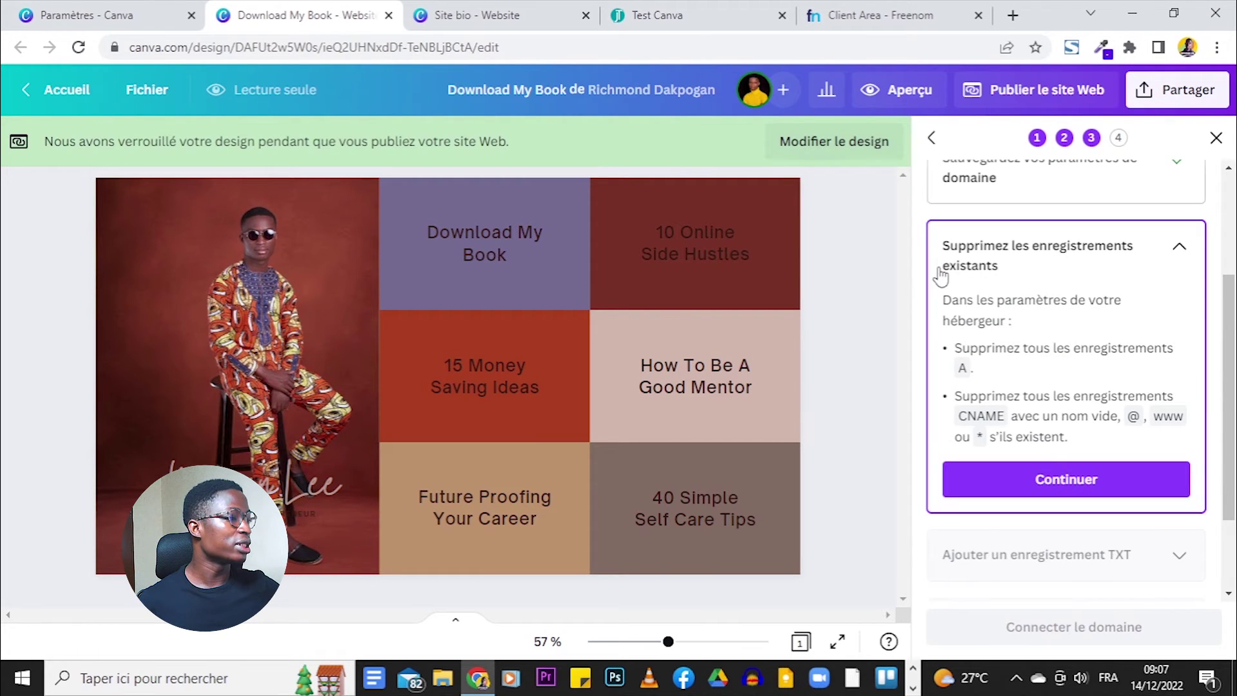
{"action": "left_click", "coordinate": [852, 14]}
{"action": "left_click", "coordinate": [256, 18]}
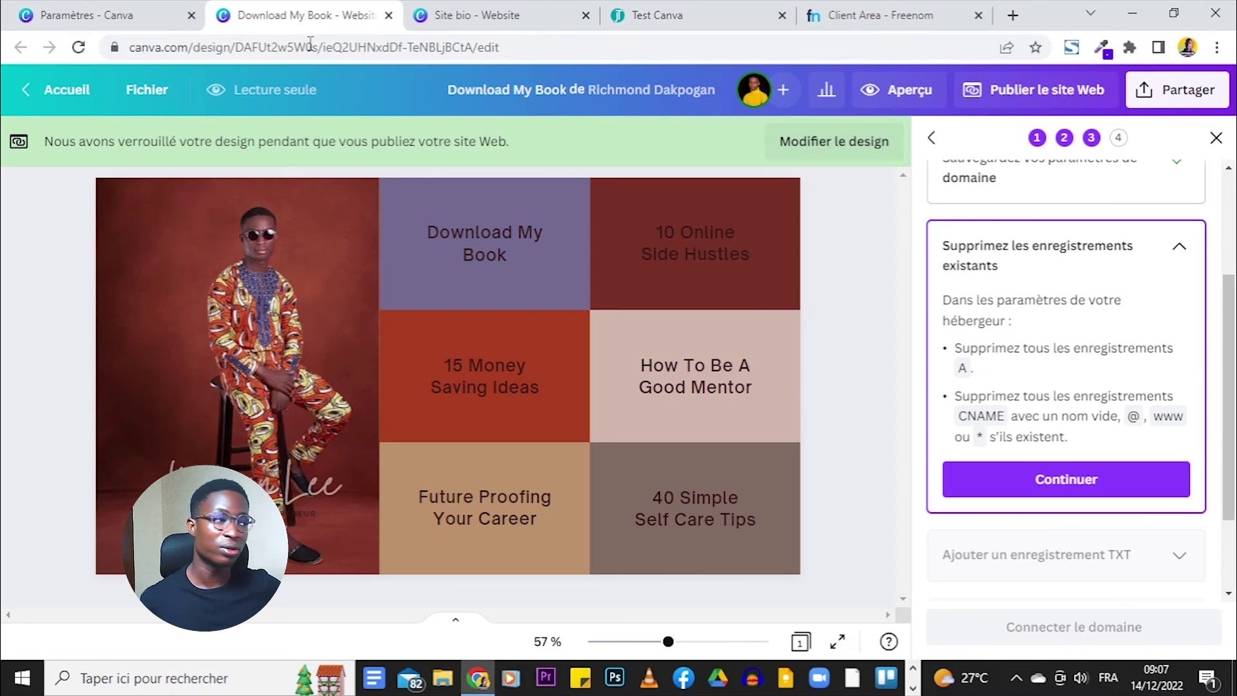
{"action": "left_click", "coordinate": [1050, 478]}
{"action": "scroll", "coordinate": [1053, 464], "scroll_direction": "down", "scroll_amount": 1}
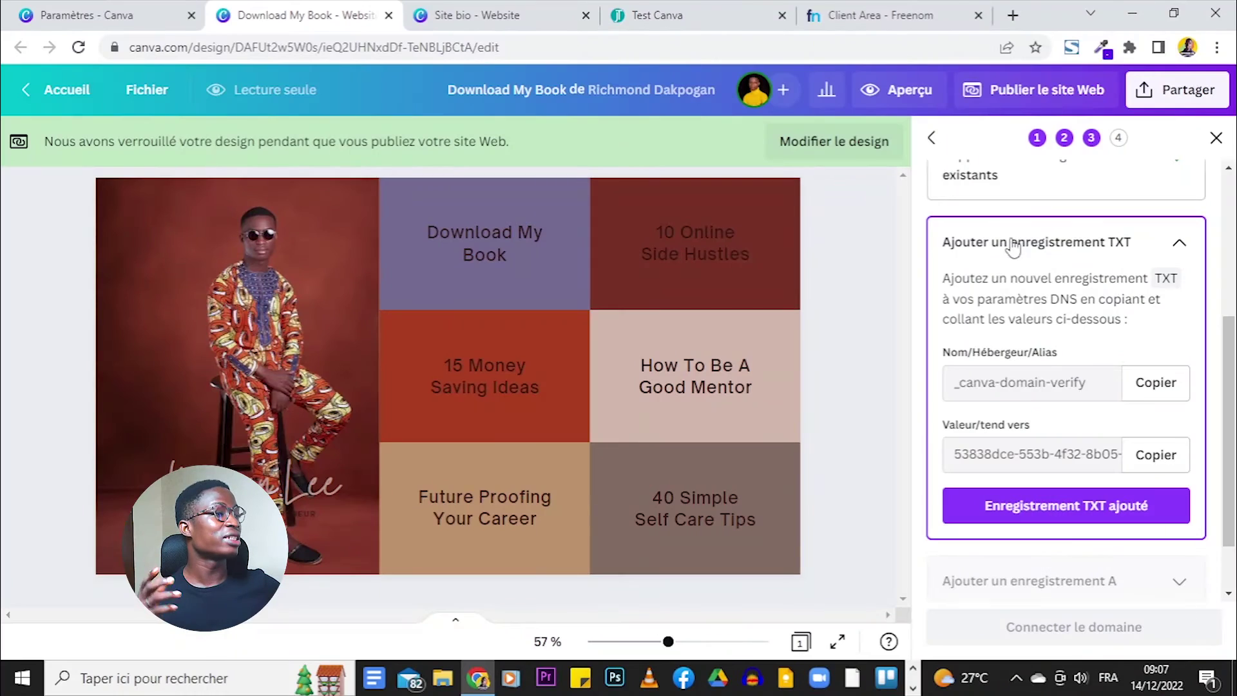
Step: Start a TXT record in Freenom named _canva-domain-verify, copied from Canva
{"action": "left_click", "coordinate": [864, 8]}
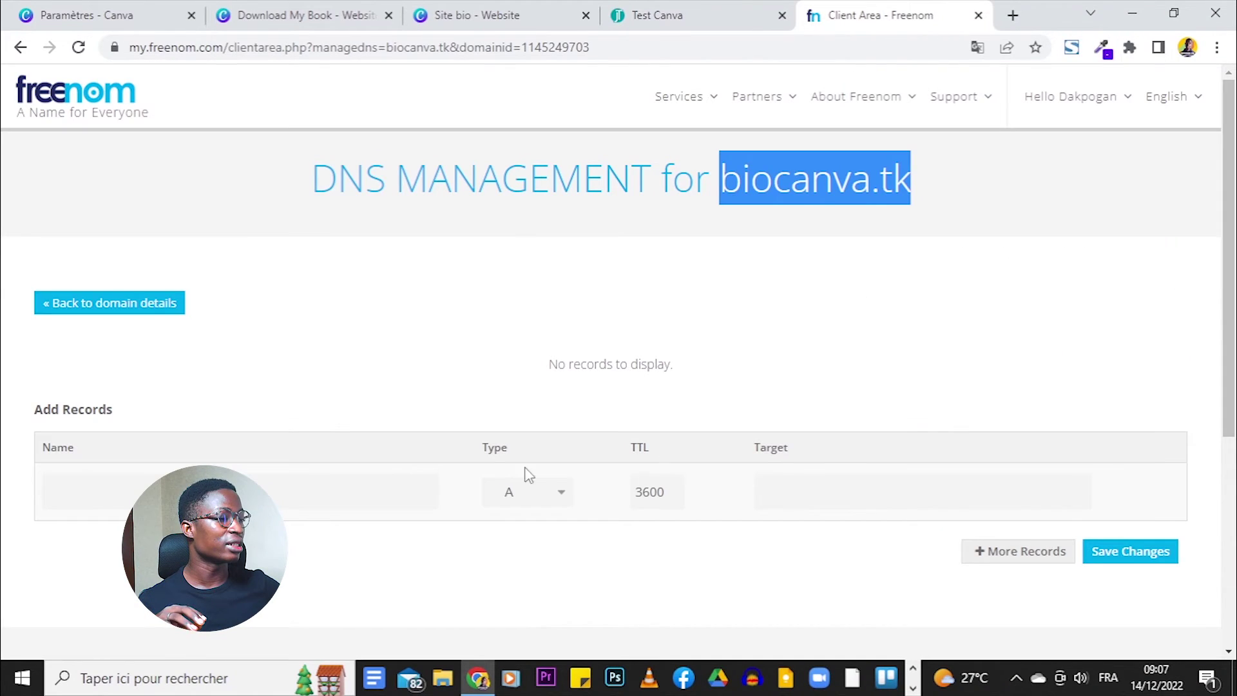
{"action": "left_click", "coordinate": [540, 494]}
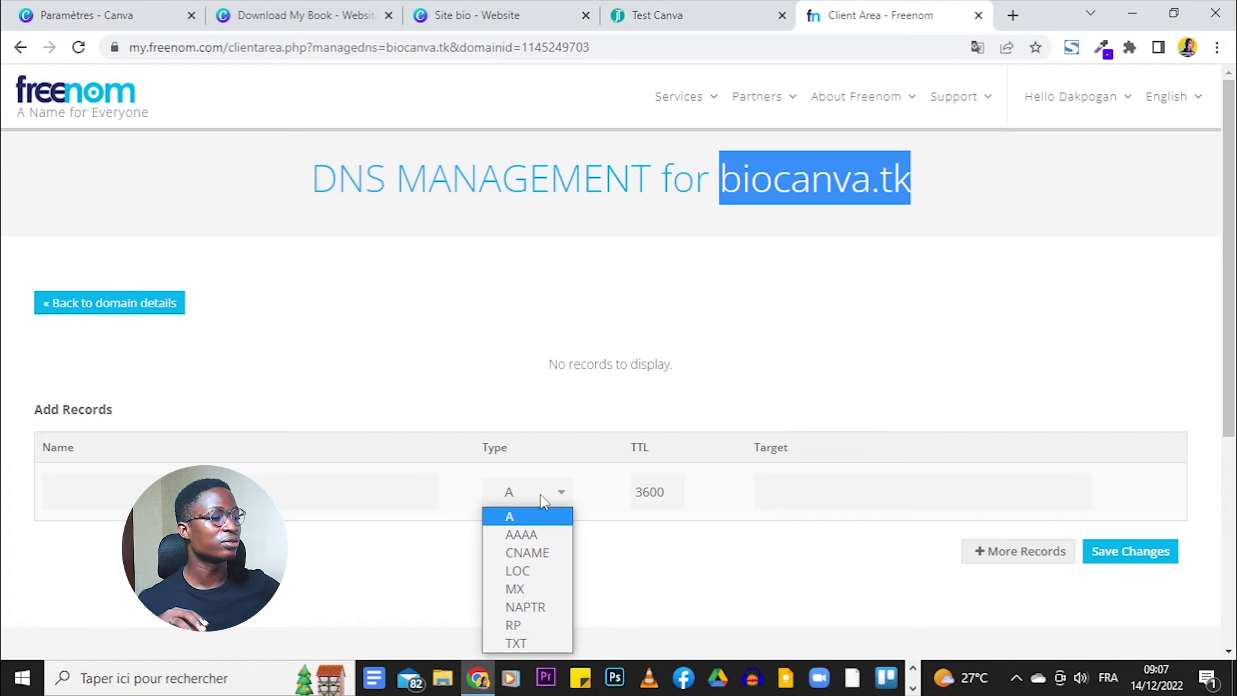
{"action": "left_click", "coordinate": [522, 642]}
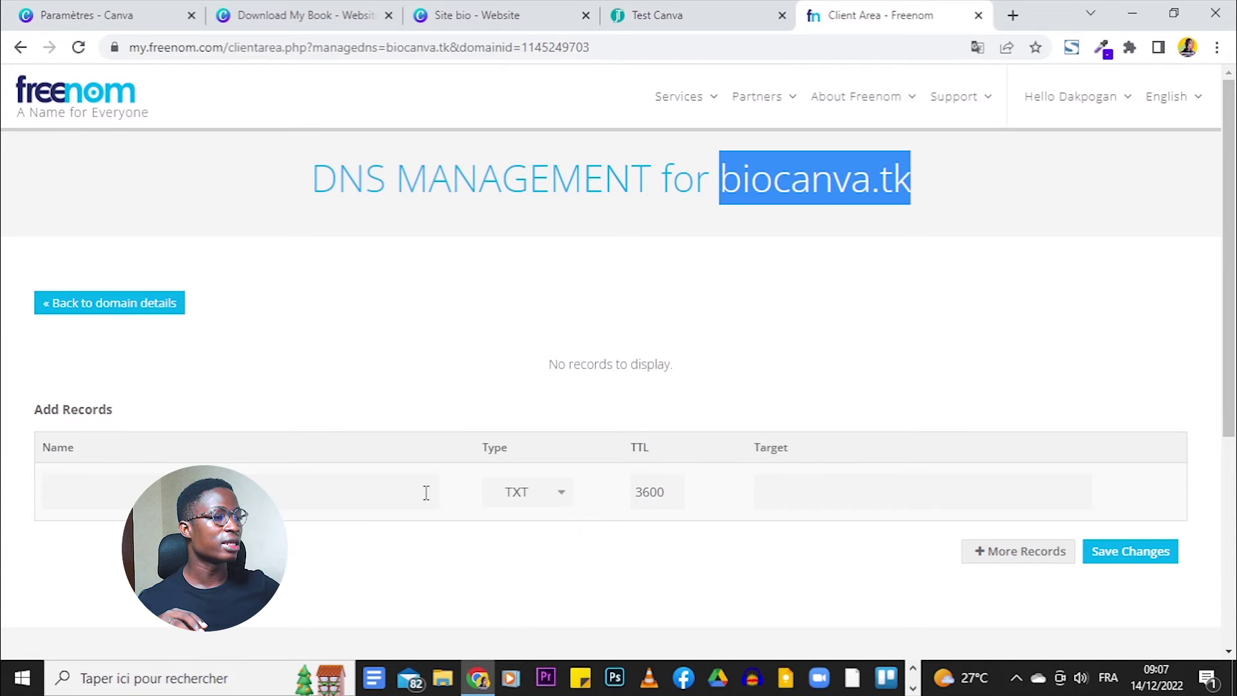
{"action": "scroll", "coordinate": [326, 187], "scroll_direction": "down", "scroll_amount": 3}
{"action": "left_click", "coordinate": [298, 9]}
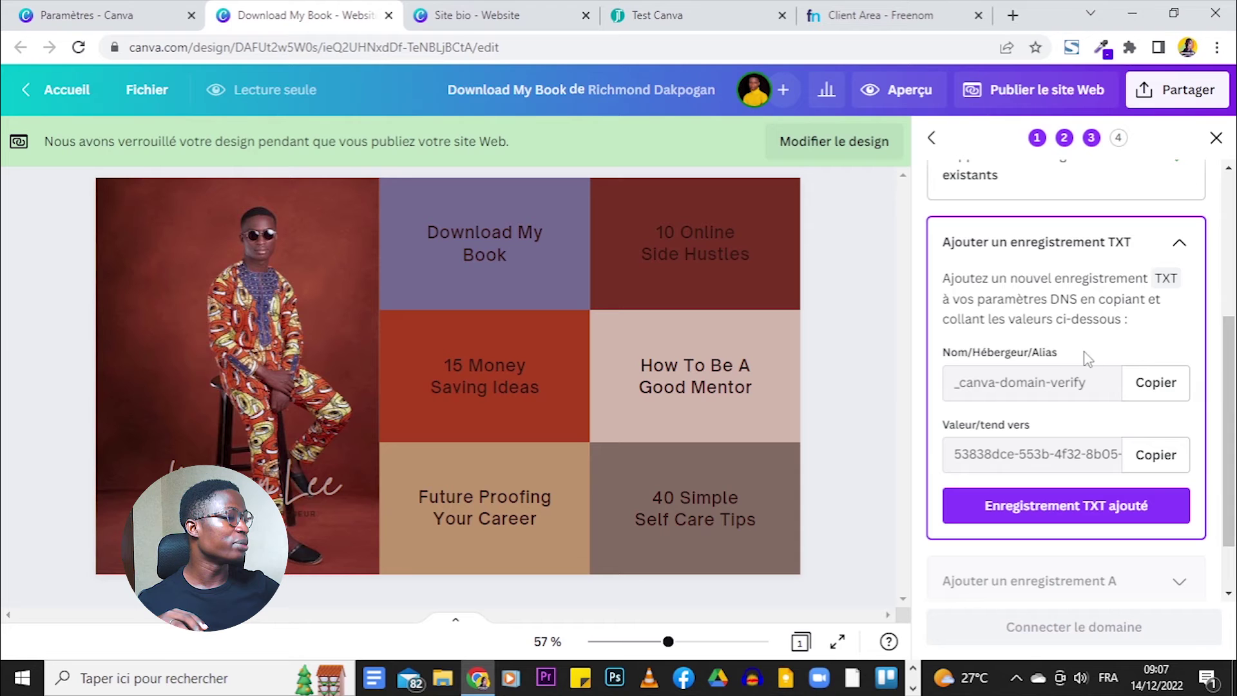
{"action": "left_click", "coordinate": [1171, 398]}
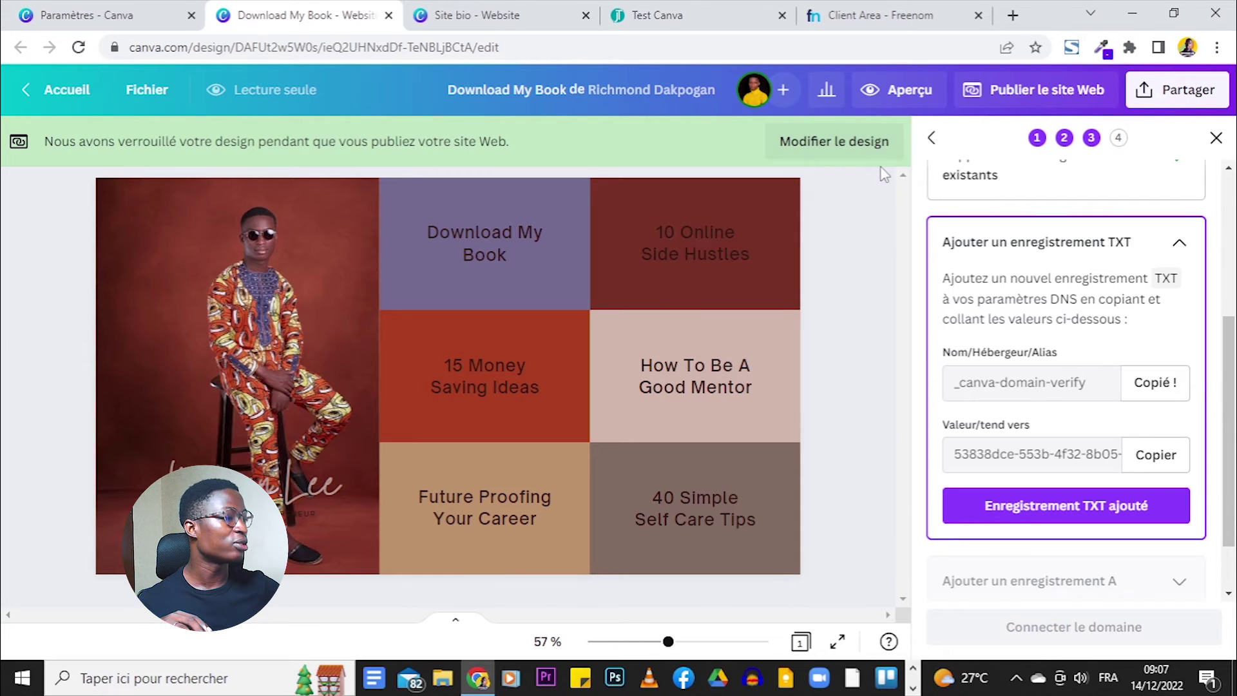
{"action": "left_click", "coordinate": [890, 14]}
{"action": "left_click", "coordinate": [236, 307]}
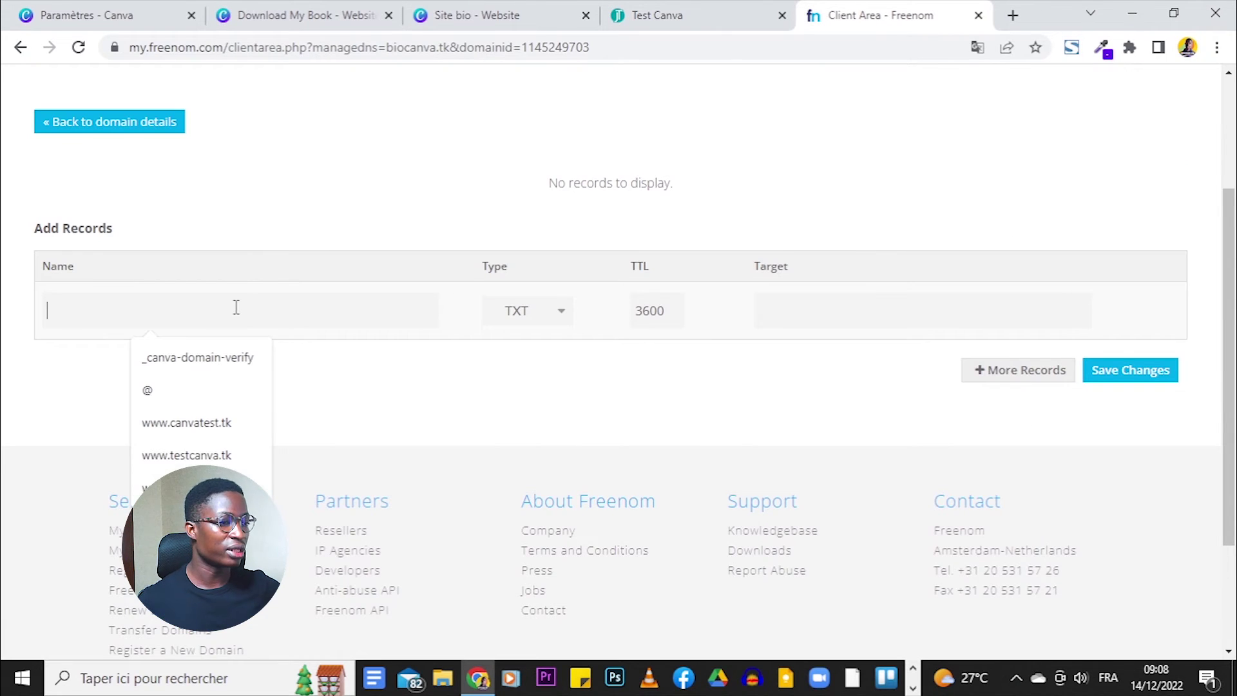
{"action": "type", "text": "_canva-domain-verify"}
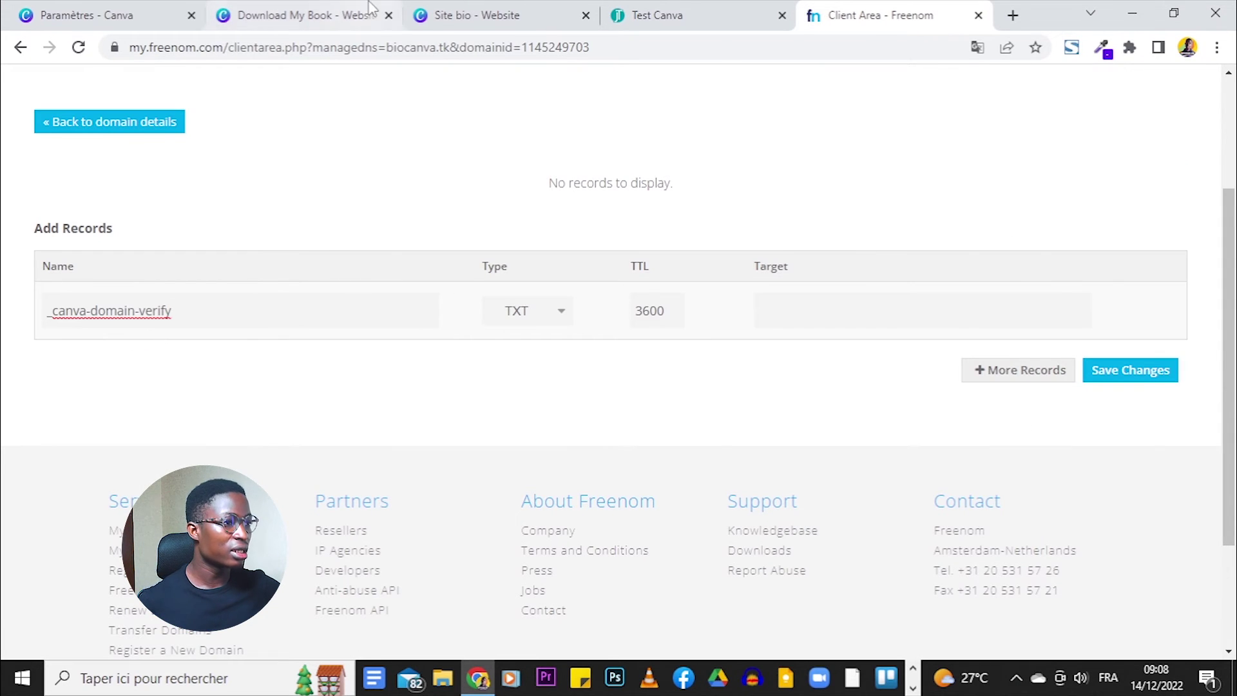
Step: Paste Canva's verification value as the Target, save, and mark the TXT record added
{"action": "left_click", "coordinate": [303, 15]}
{"action": "left_click", "coordinate": [1163, 456]}
{"action": "left_click", "coordinate": [915, 15]}
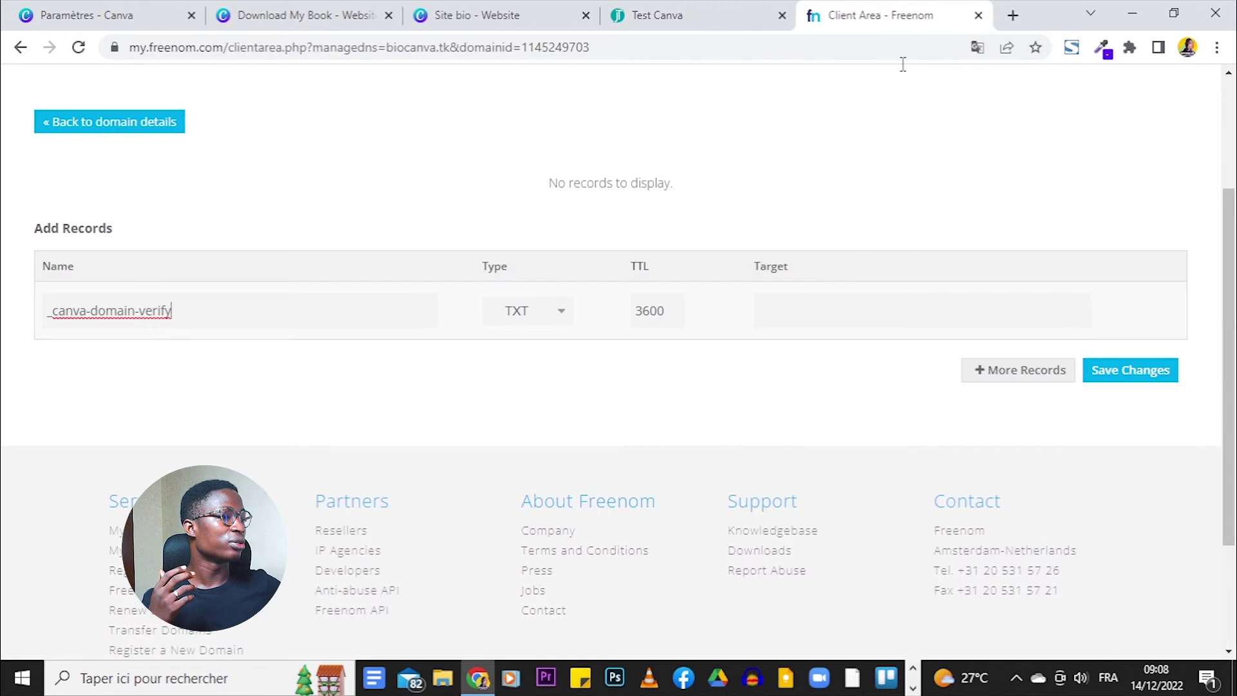
{"action": "left_click", "coordinate": [844, 306]}
{"action": "type", "text": "53838dce-553b-4f32-8b05-999d1b792489"}
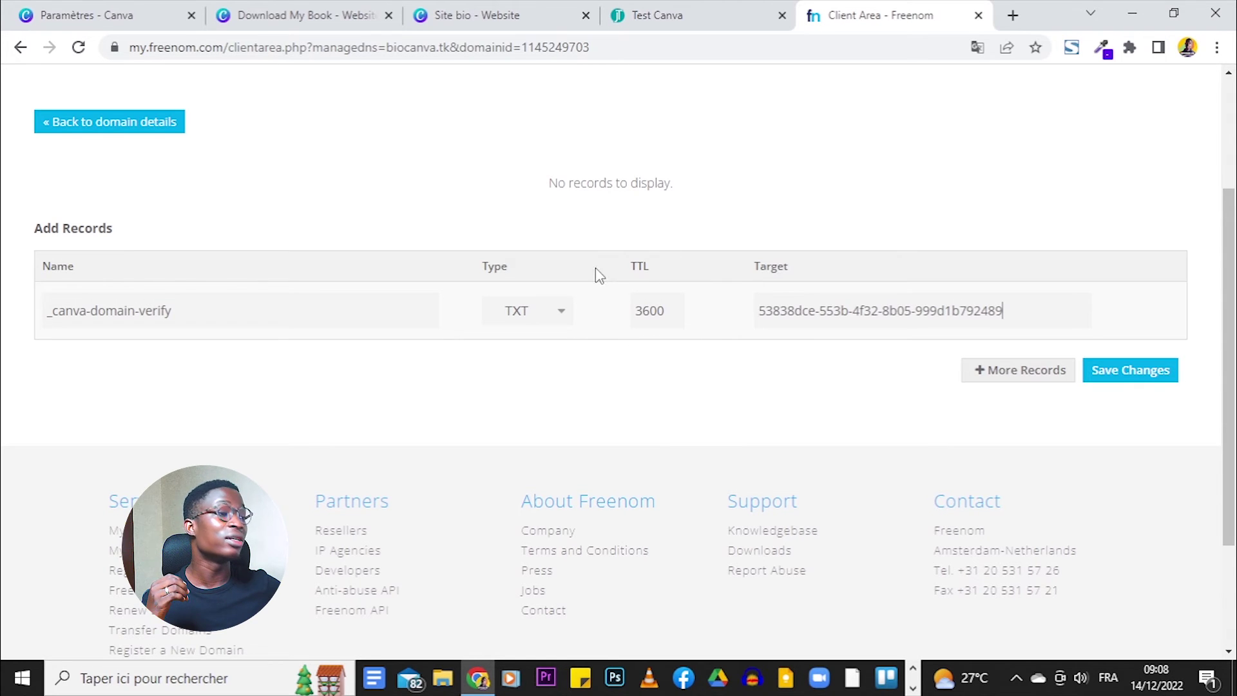
{"action": "left_click", "coordinate": [1150, 378]}
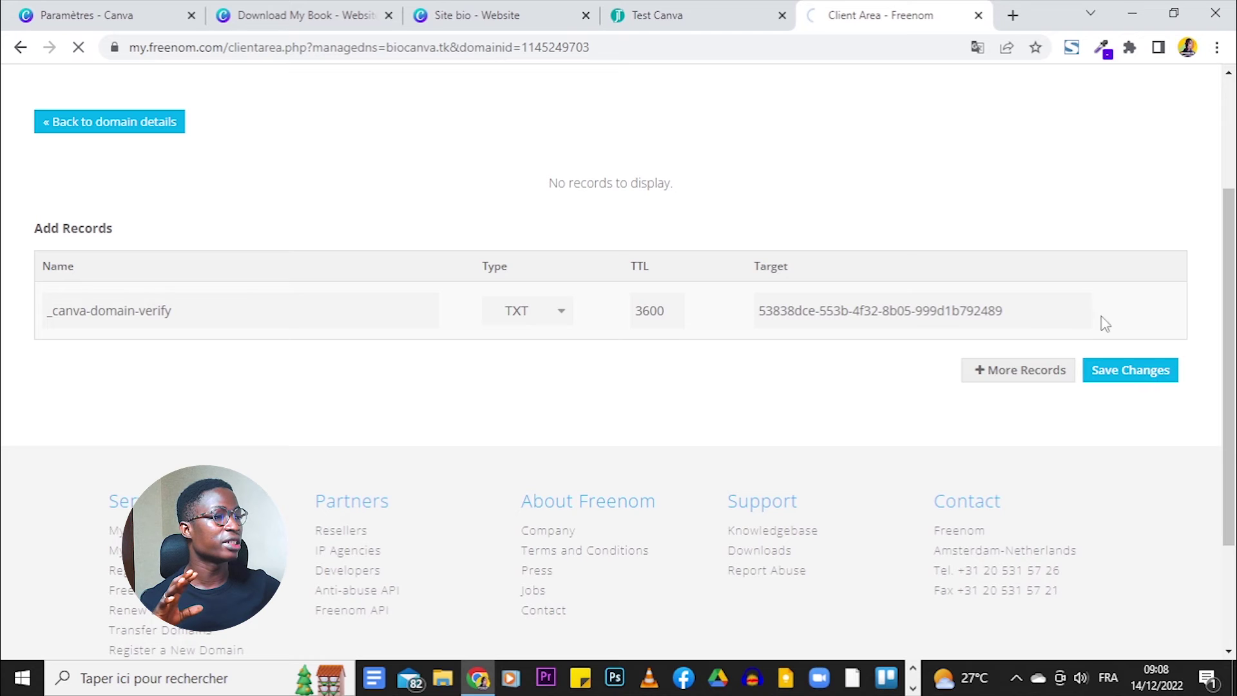
{"action": "left_click", "coordinate": [296, 14]}
{"action": "left_click", "coordinate": [1062, 507]}
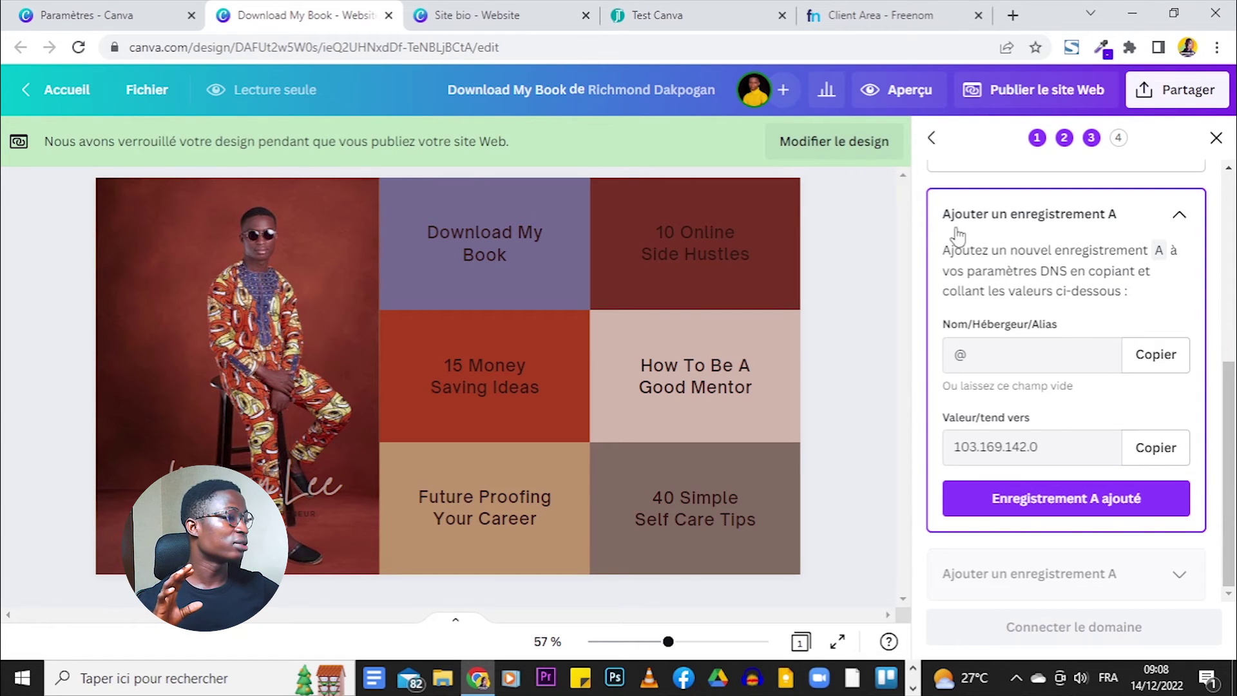
Step: Copy the first A record's host from Canva and focus Freenom's new record Name field
{"action": "left_click", "coordinate": [1160, 355]}
{"action": "left_click", "coordinate": [903, 20]}
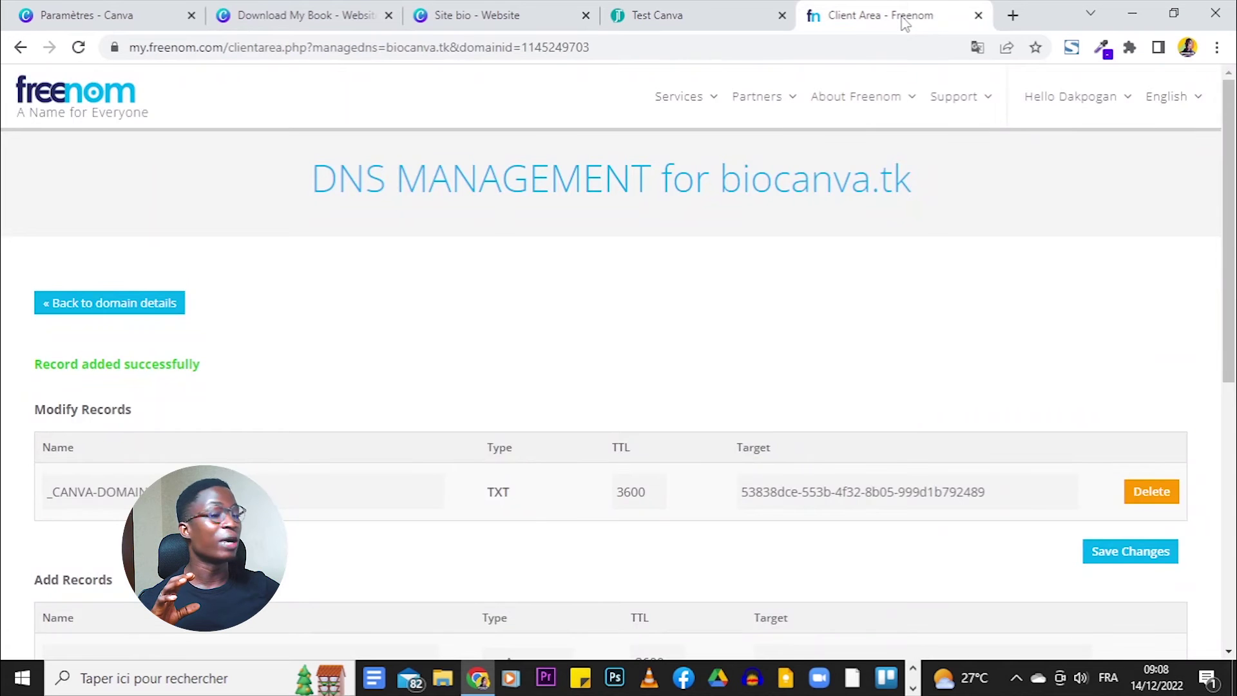
{"action": "scroll", "coordinate": [808, 338], "scroll_direction": "down", "scroll_amount": 5}
{"action": "scroll", "coordinate": [810, 348], "scroll_direction": "up", "scroll_amount": 4}
{"action": "scroll", "coordinate": [810, 351], "scroll_direction": "down", "scroll_amount": 4}
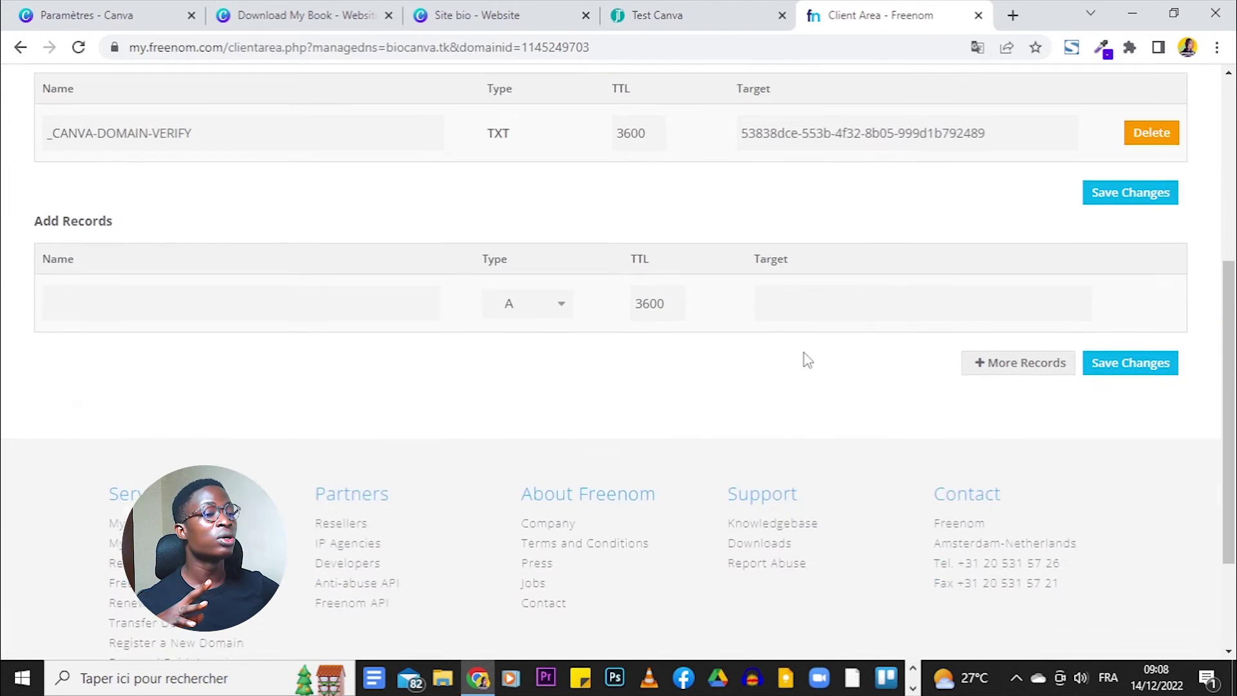
{"action": "left_click", "coordinate": [208, 298]}
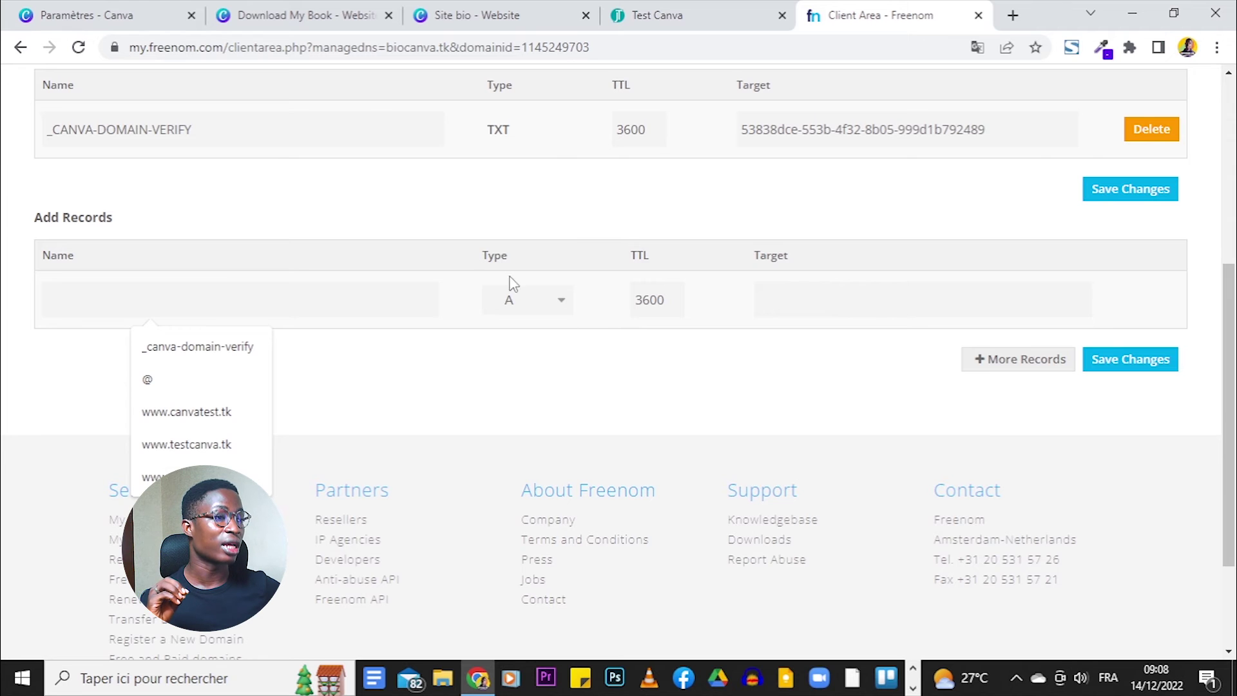
Step: Paste 103.169.142.0 as the A record's Target and save it
{"action": "left_click", "coordinate": [284, 18]}
{"action": "left_click", "coordinate": [1178, 462]}
{"action": "left_click", "coordinate": [878, 13]}
{"action": "left_click", "coordinate": [797, 307]}
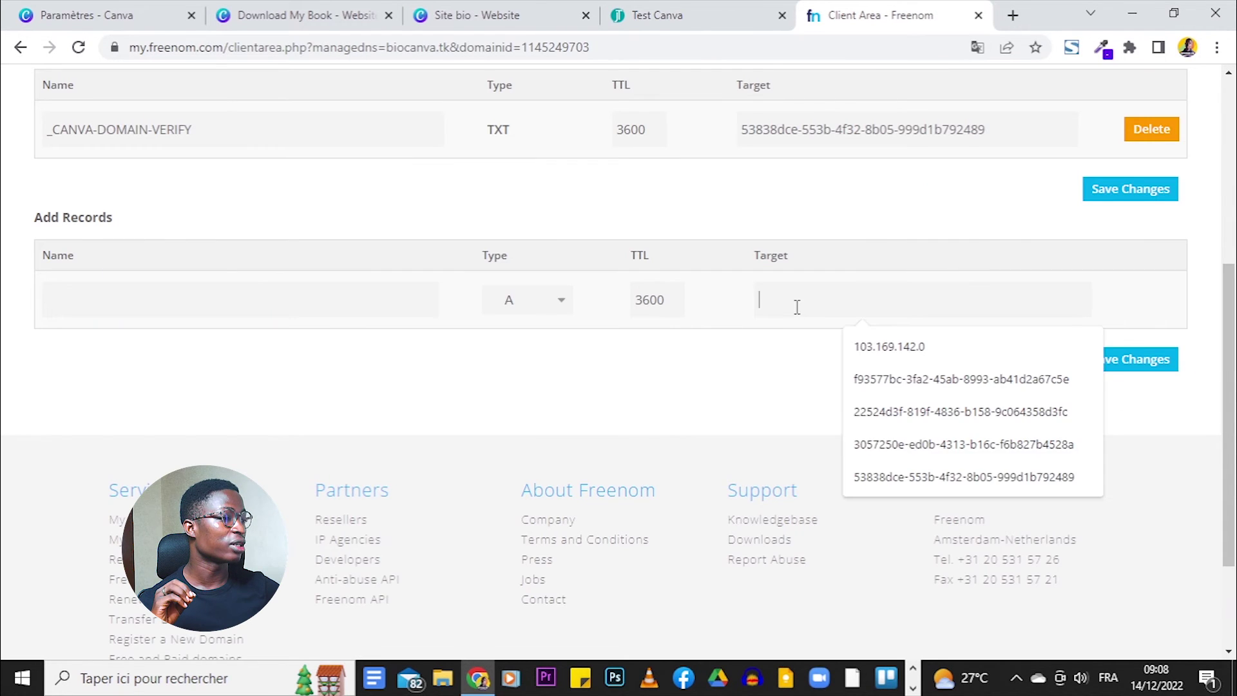
{"action": "right_click", "coordinate": [797, 307]}
{"action": "left_click", "coordinate": [868, 451]}
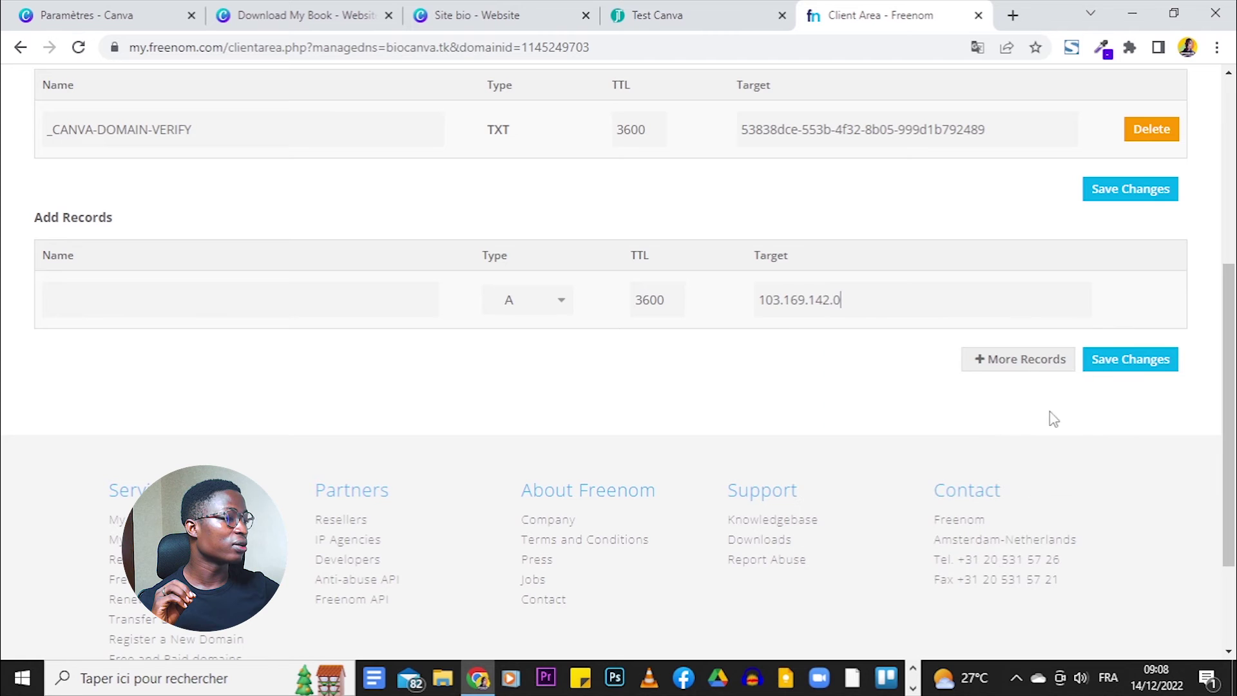
{"action": "left_click", "coordinate": [1132, 371]}
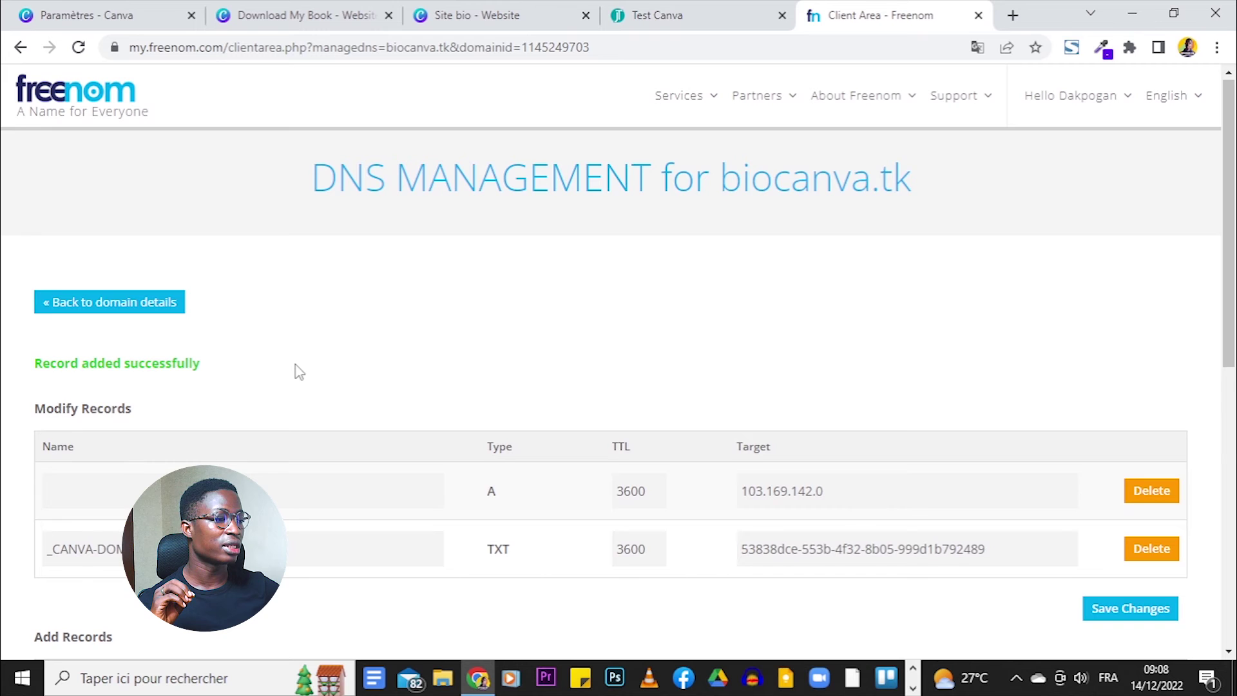
{"action": "scroll", "coordinate": [299, 372], "scroll_direction": "down", "scroll_amount": 3}
{"action": "left_click", "coordinate": [296, 15]}
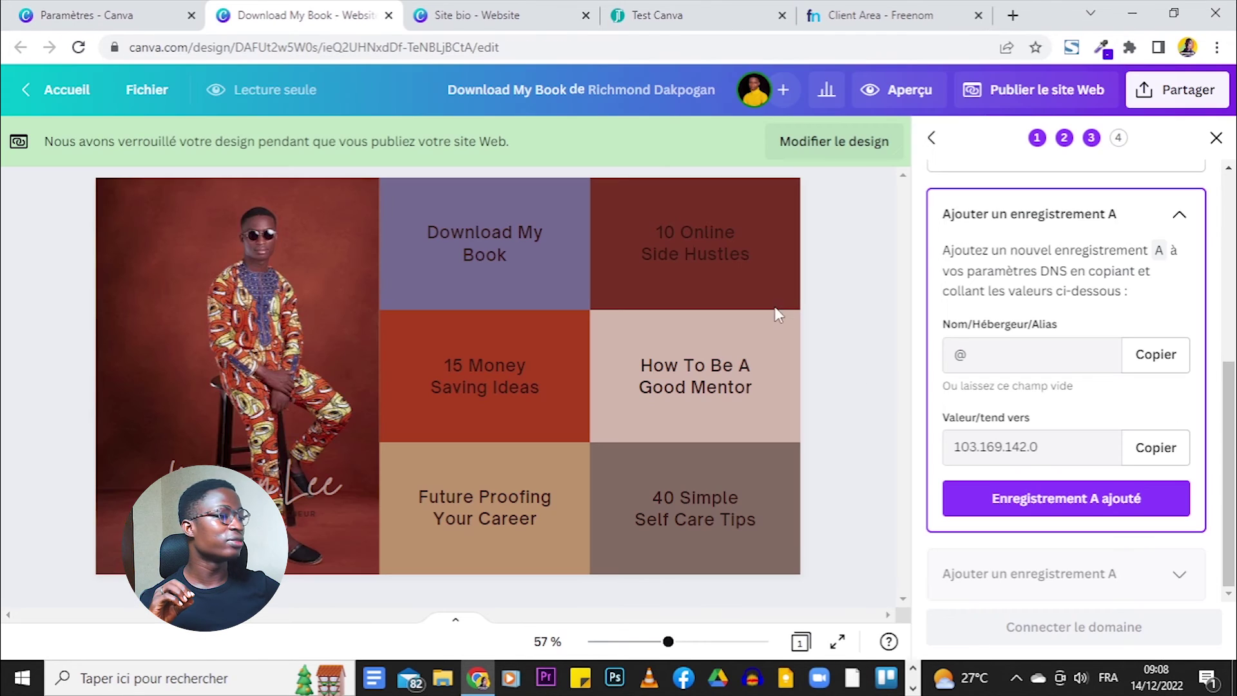
Step: Mark the first A record added in Canva and enter www as Freenom's new record name
{"action": "left_click", "coordinate": [1044, 506]}
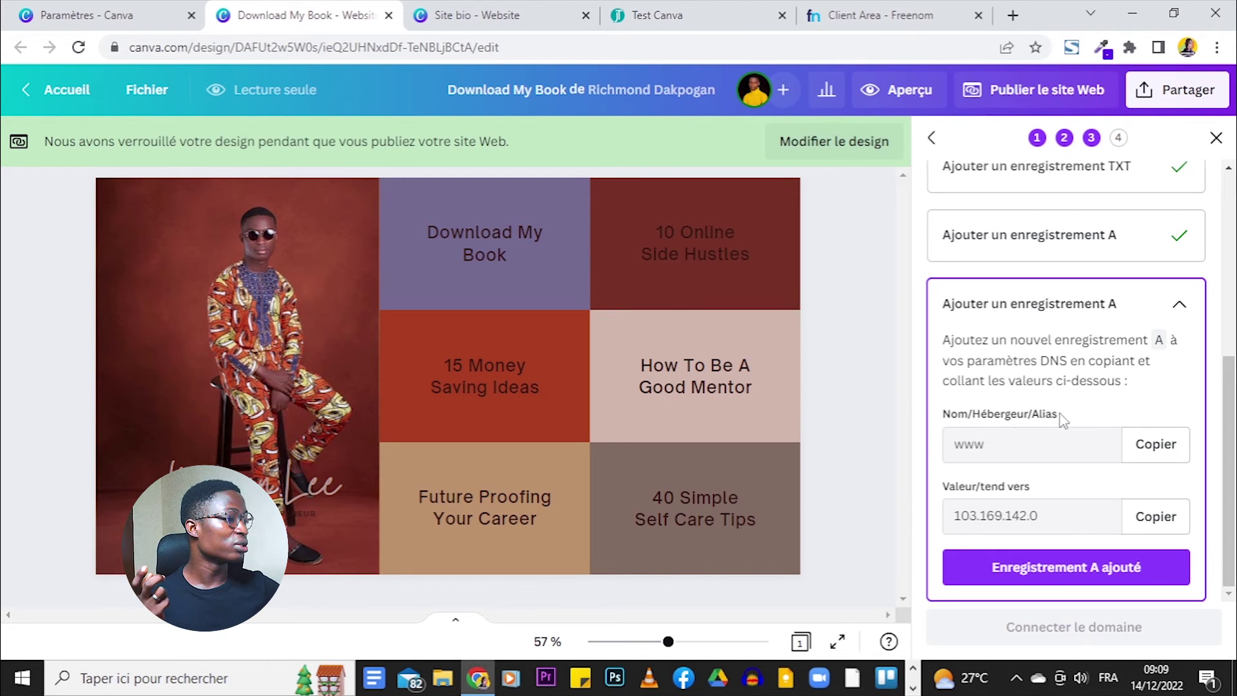
{"action": "left_click", "coordinate": [1160, 446]}
{"action": "left_click", "coordinate": [879, 17]}
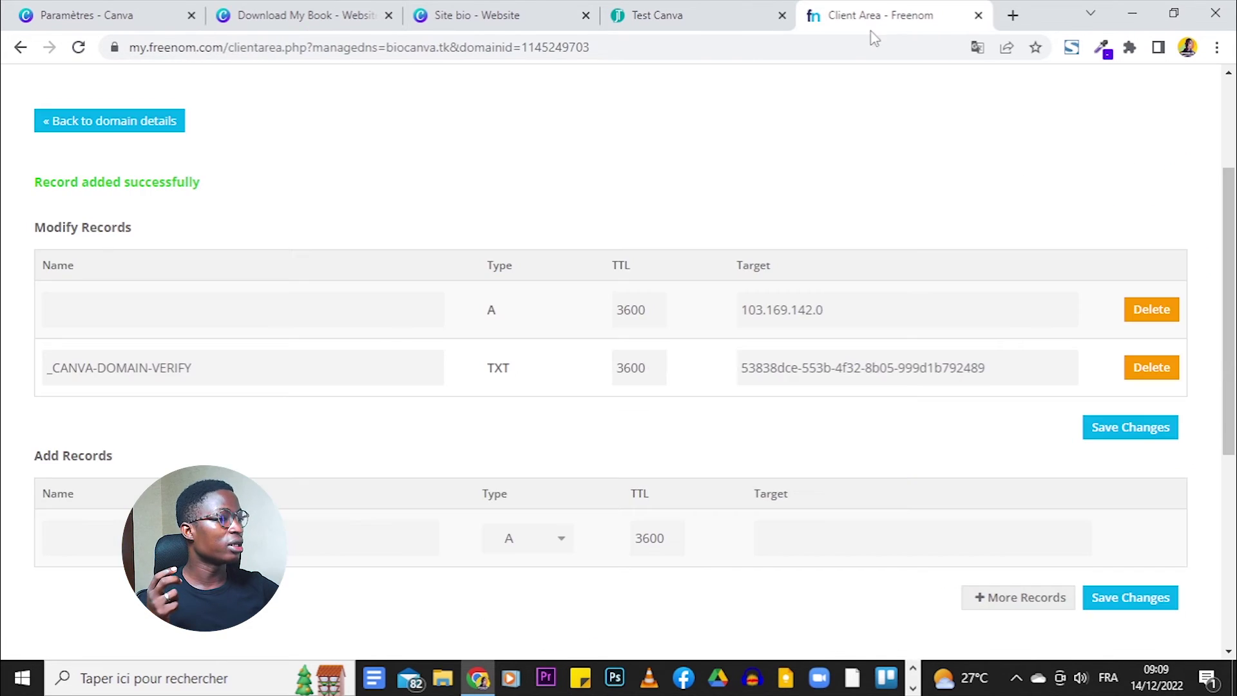
{"action": "left_click", "coordinate": [310, 533]}
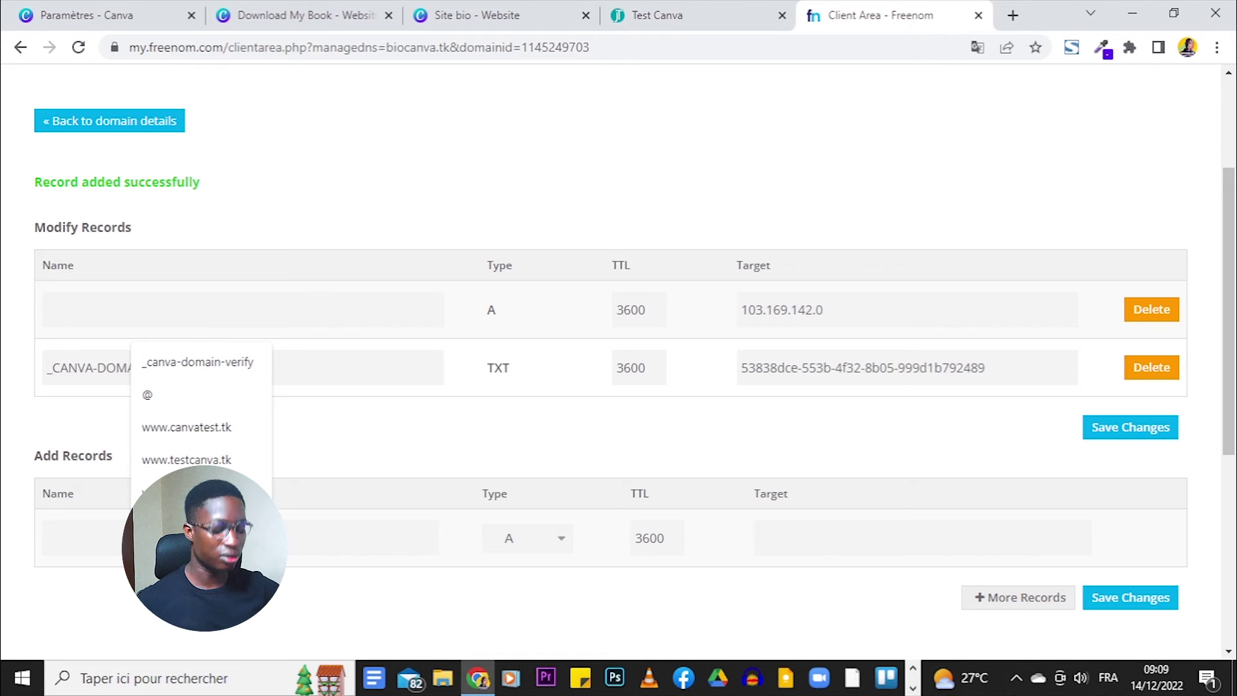
{"action": "type", "text": "www"}
Step: Point the www A record to 103.169.142.0, save it, and tick Canva's last A-record step
{"action": "left_click", "coordinate": [760, 541]}
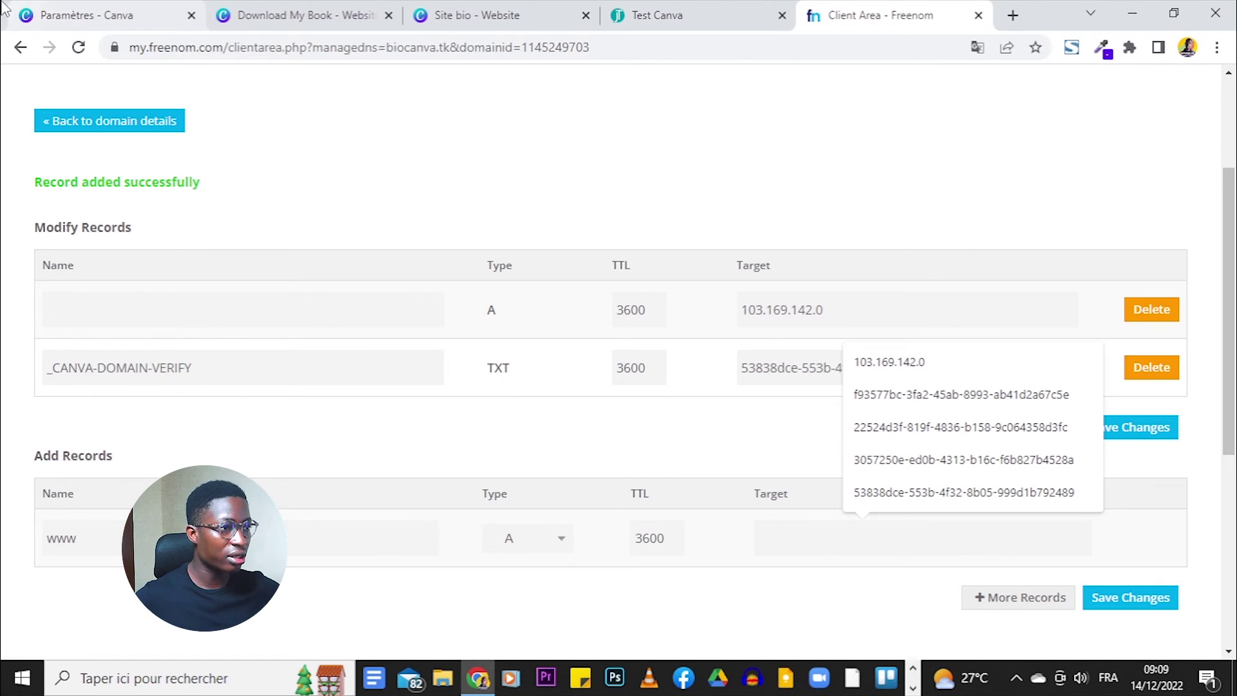
{"action": "left_click", "coordinate": [303, 15]}
{"action": "left_click", "coordinate": [1154, 517]}
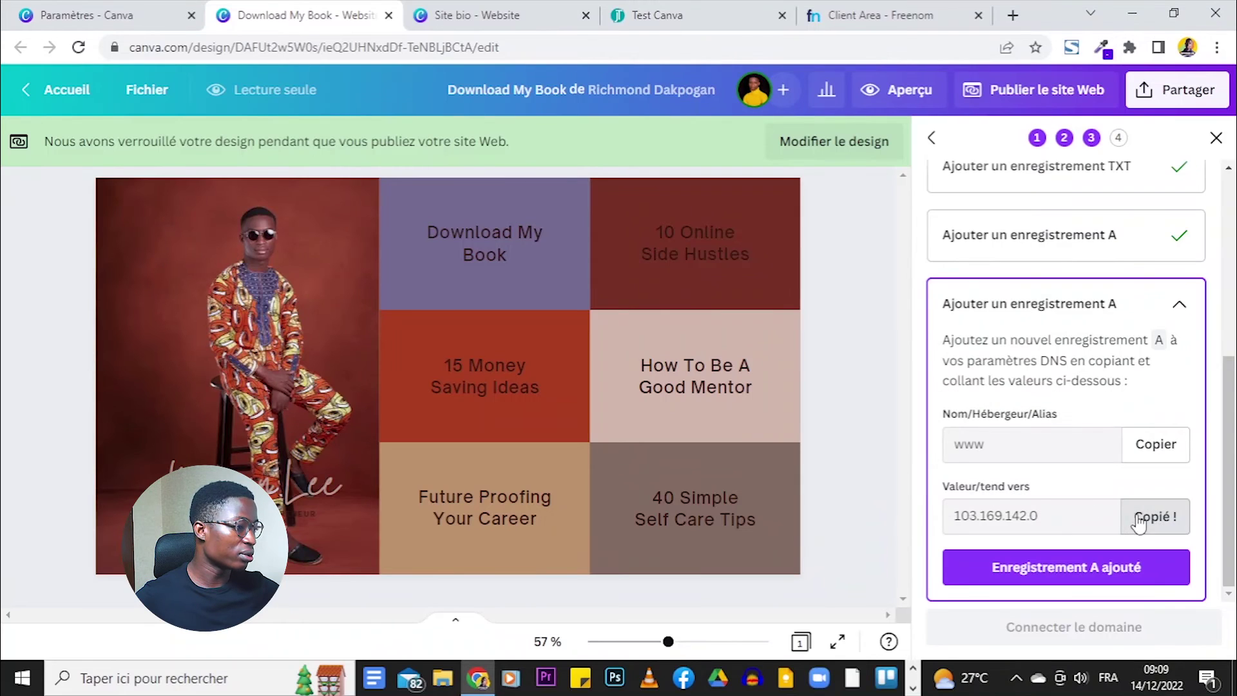
{"action": "left_click", "coordinate": [888, 15]}
{"action": "left_click", "coordinate": [815, 545]}
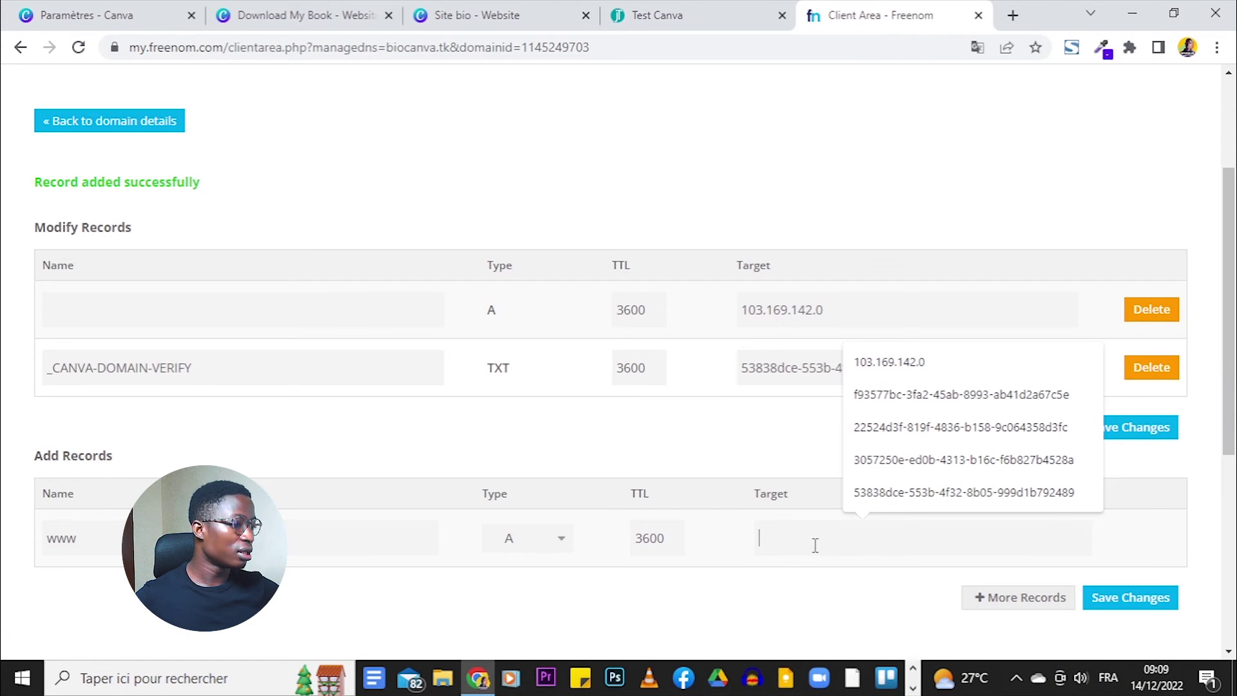
{"action": "type", "text": "103.169.142.0"}
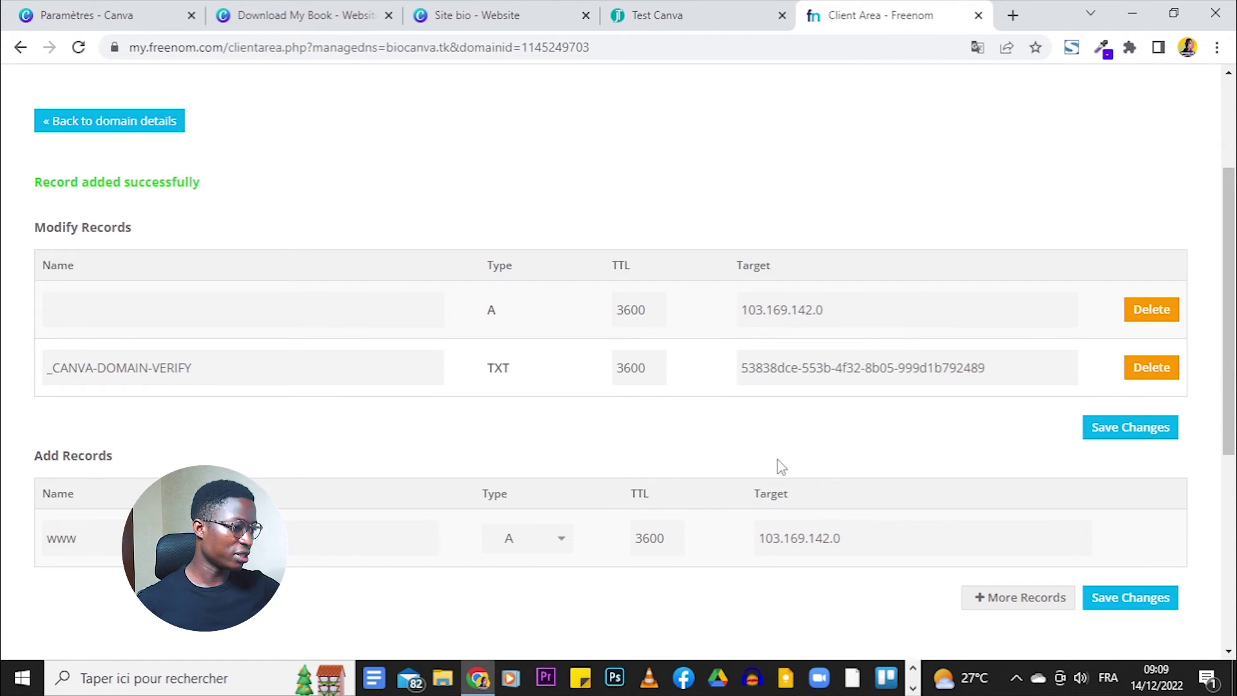
{"action": "scroll", "coordinate": [773, 502], "scroll_direction": "down", "scroll_amount": 3}
{"action": "left_click", "coordinate": [1142, 423]}
{"action": "scroll", "coordinate": [1108, 406], "scroll_direction": "down", "scroll_amount": 4}
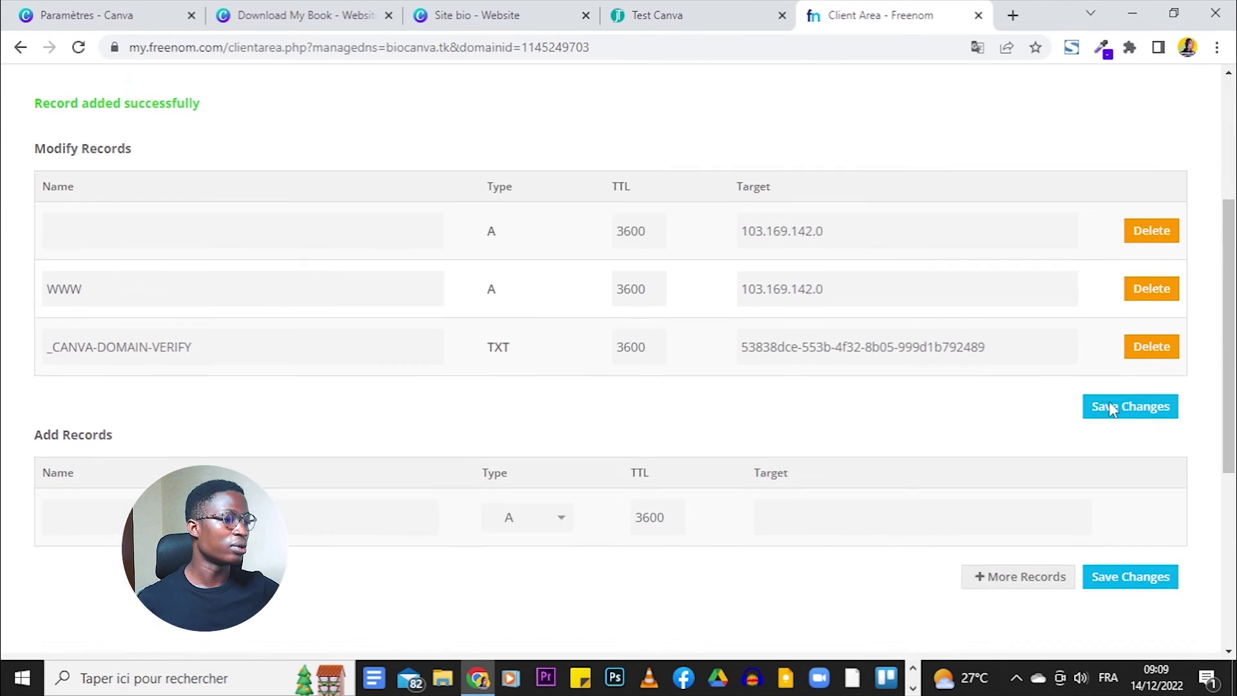
{"action": "left_click", "coordinate": [303, 15]}
{"action": "left_click", "coordinate": [1122, 577]}
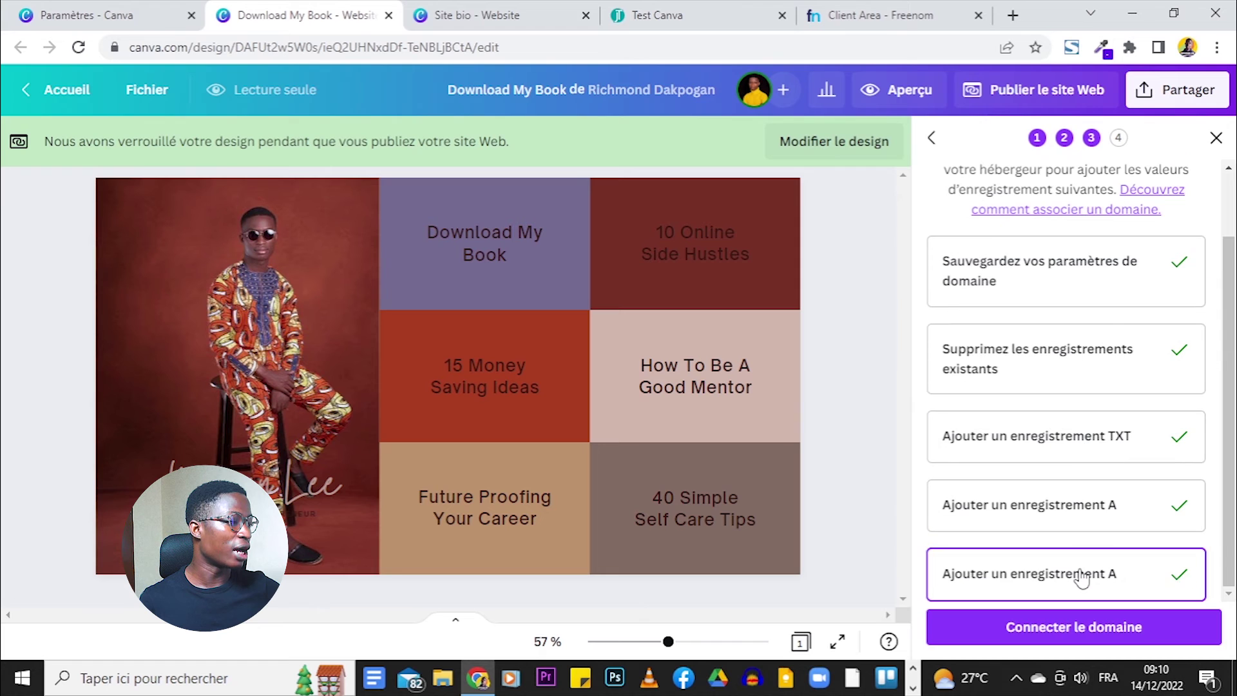
Step: Connect biocanva.tk as the site URL and retitle the browser tab from 'Download My Book' to 'Canva Bio'
{"action": "left_click", "coordinate": [1168, 624]}
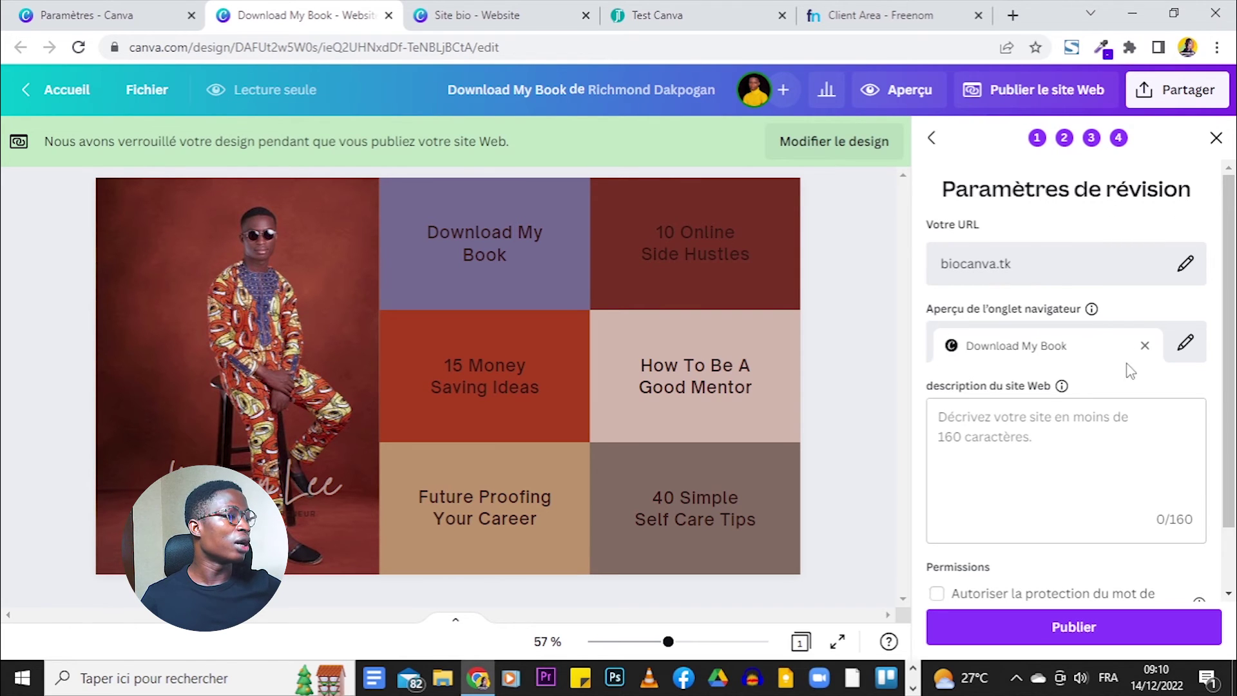
{"action": "left_click", "coordinate": [1185, 342]}
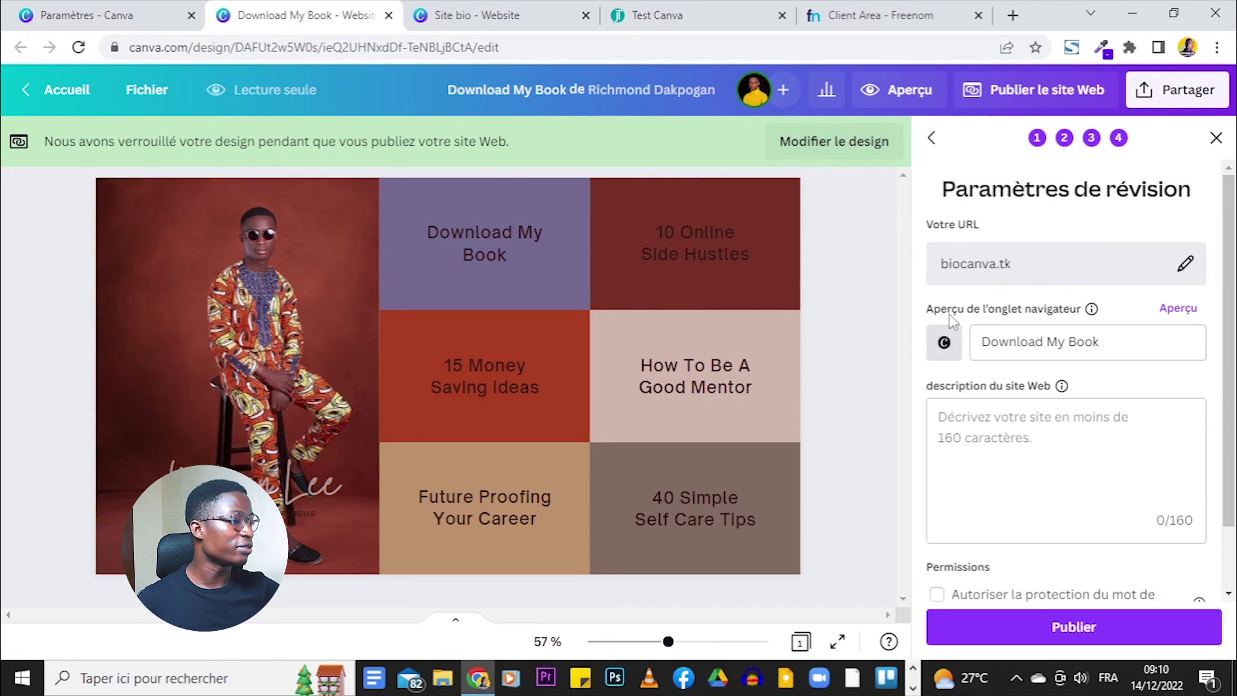
{"action": "triple_click", "coordinate": [1052, 335]}
{"action": "type", "text": "Canva Bio"}
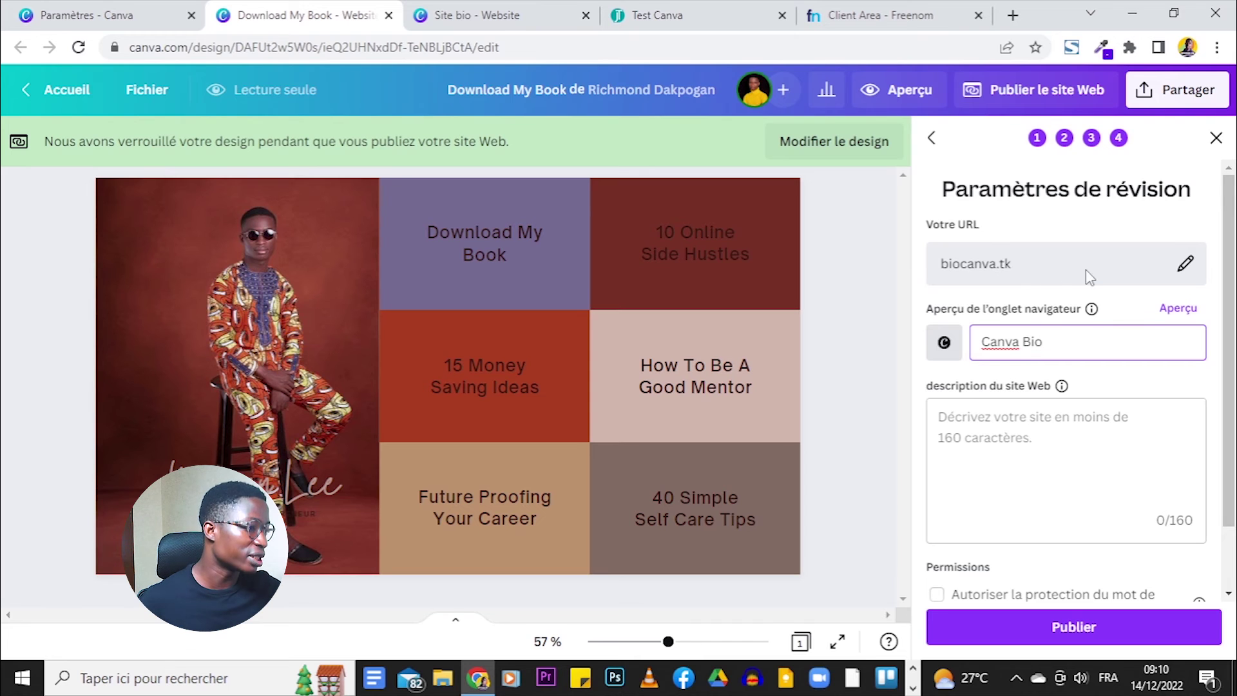
{"action": "left_click", "coordinate": [1091, 314]}
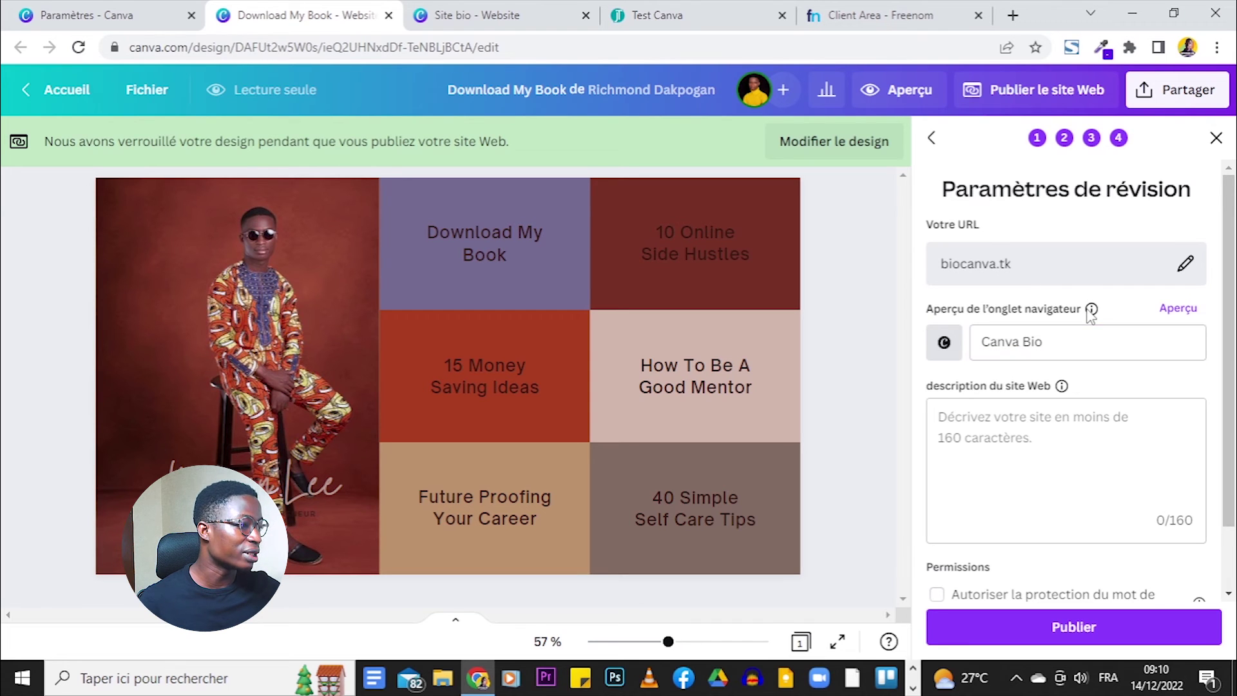
{"action": "left_click", "coordinate": [944, 342]}
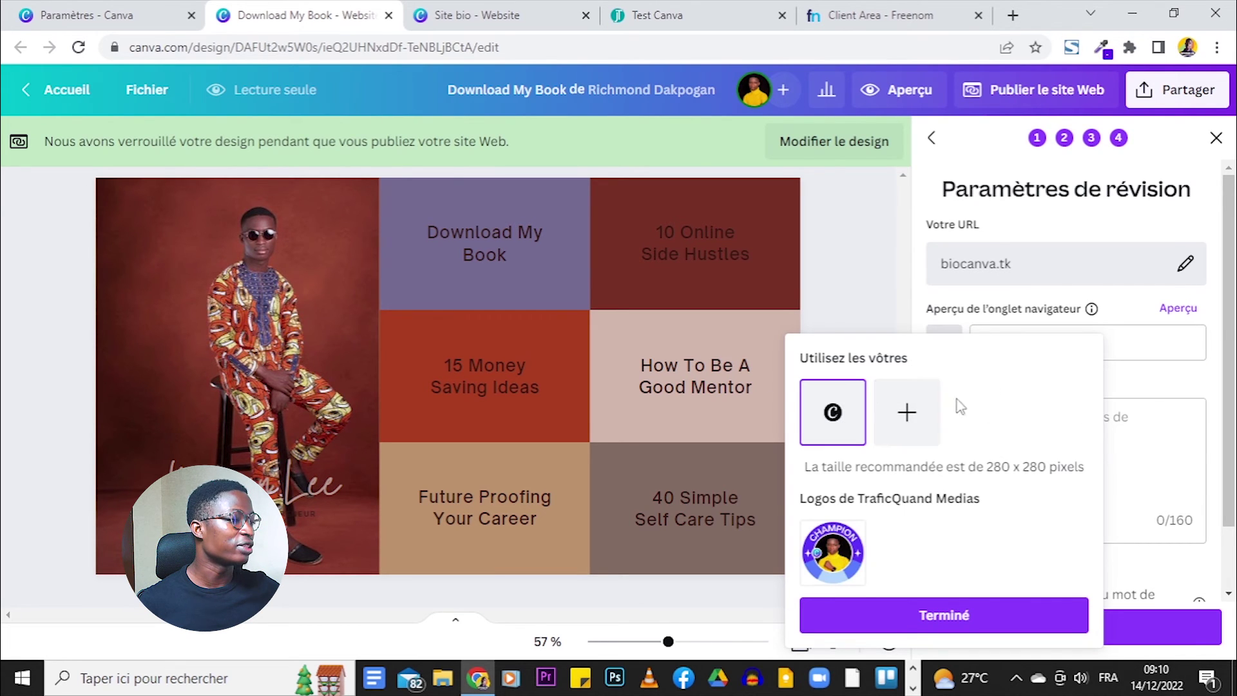
Step: Set the TraficQuand Medias logo as the site favicon
{"action": "left_click", "coordinate": [906, 416]}
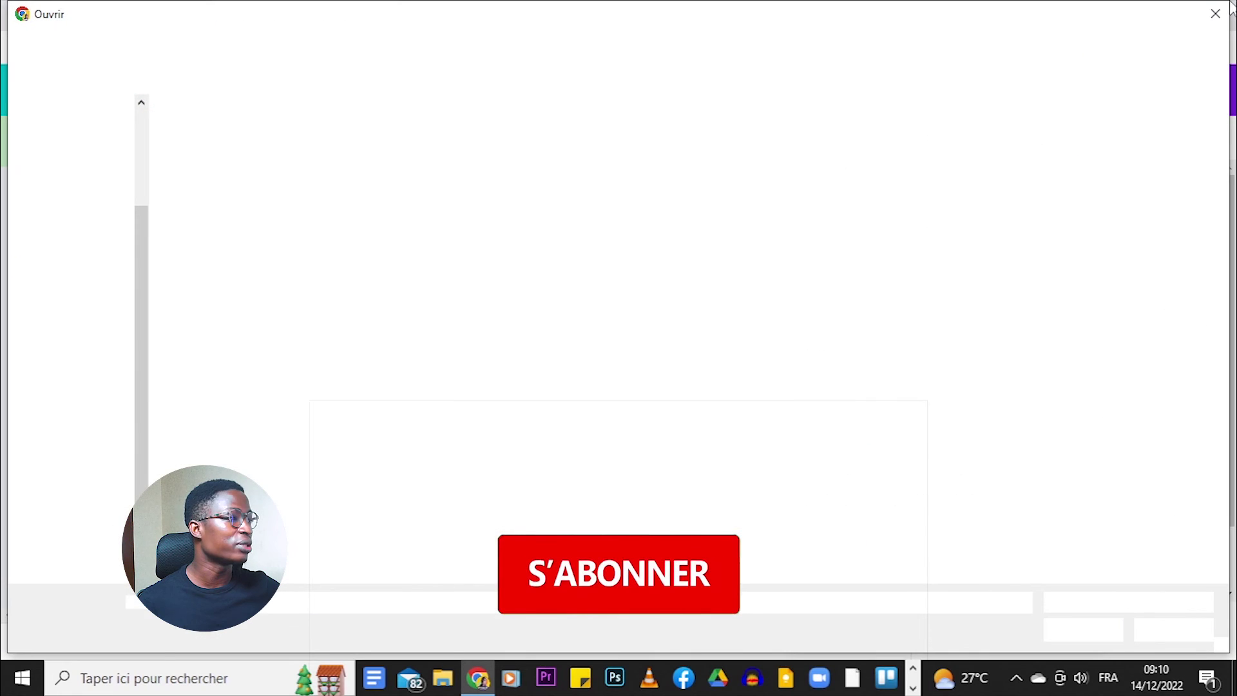
{"action": "left_click", "coordinate": [1216, 14]}
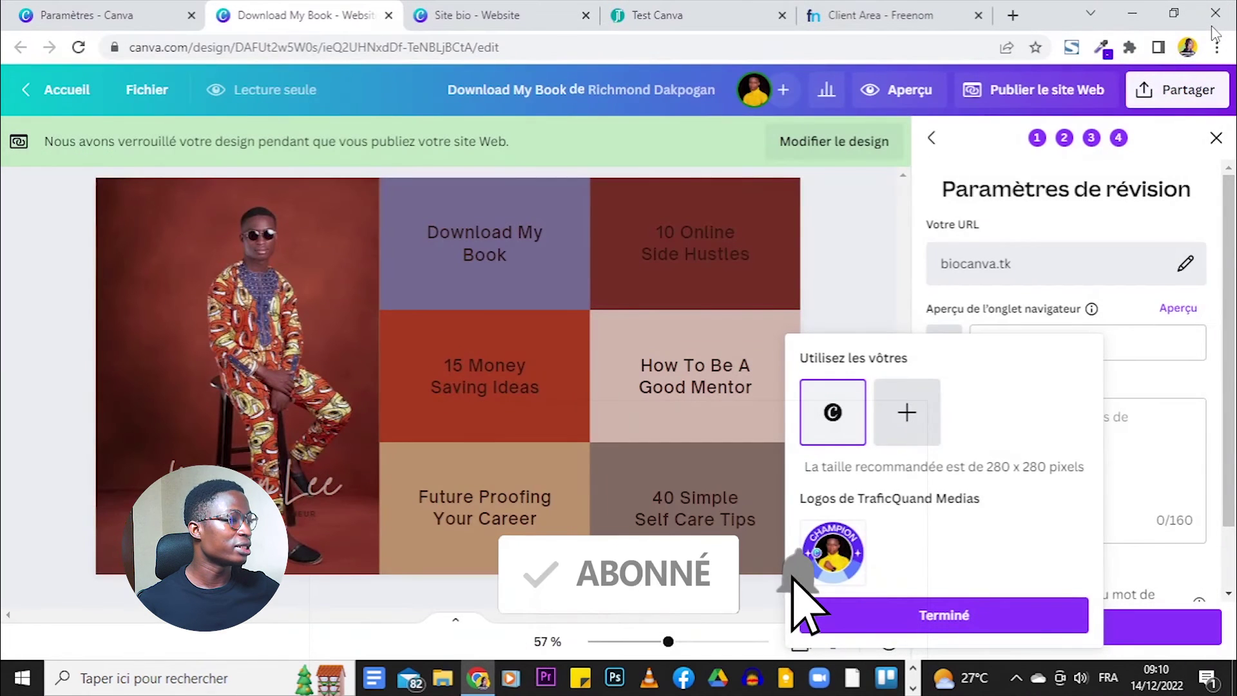
{"action": "left_click", "coordinate": [834, 555]}
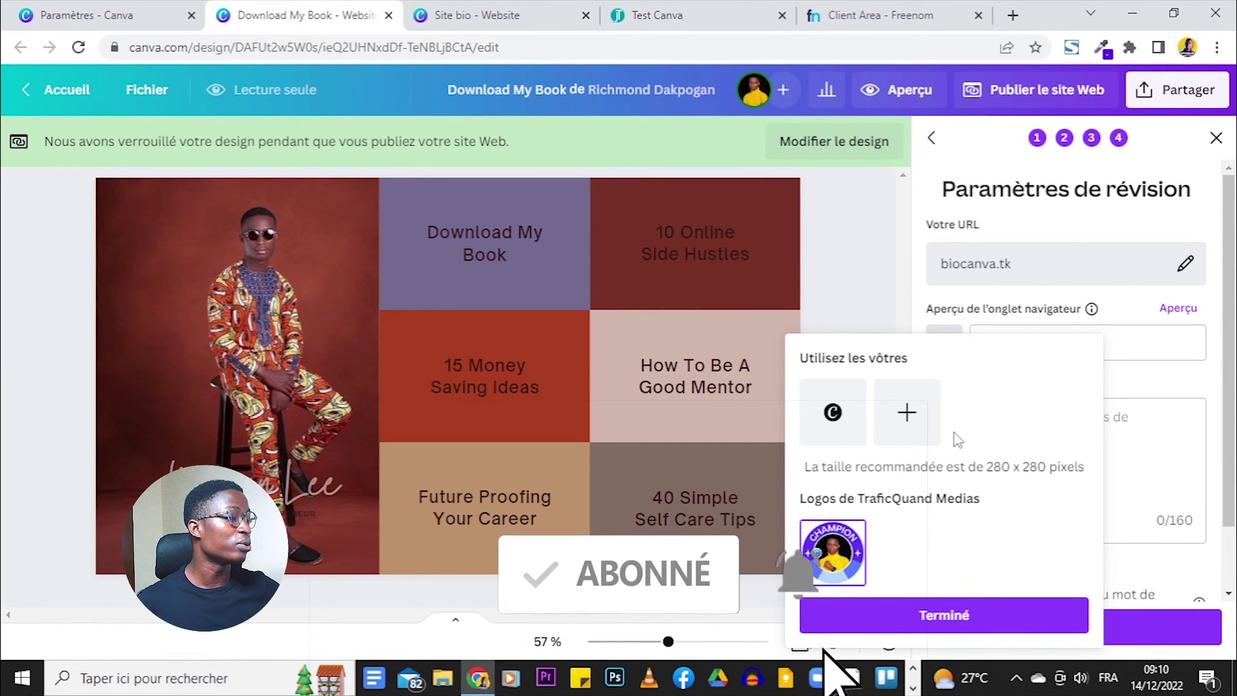
{"action": "left_click", "coordinate": [986, 613]}
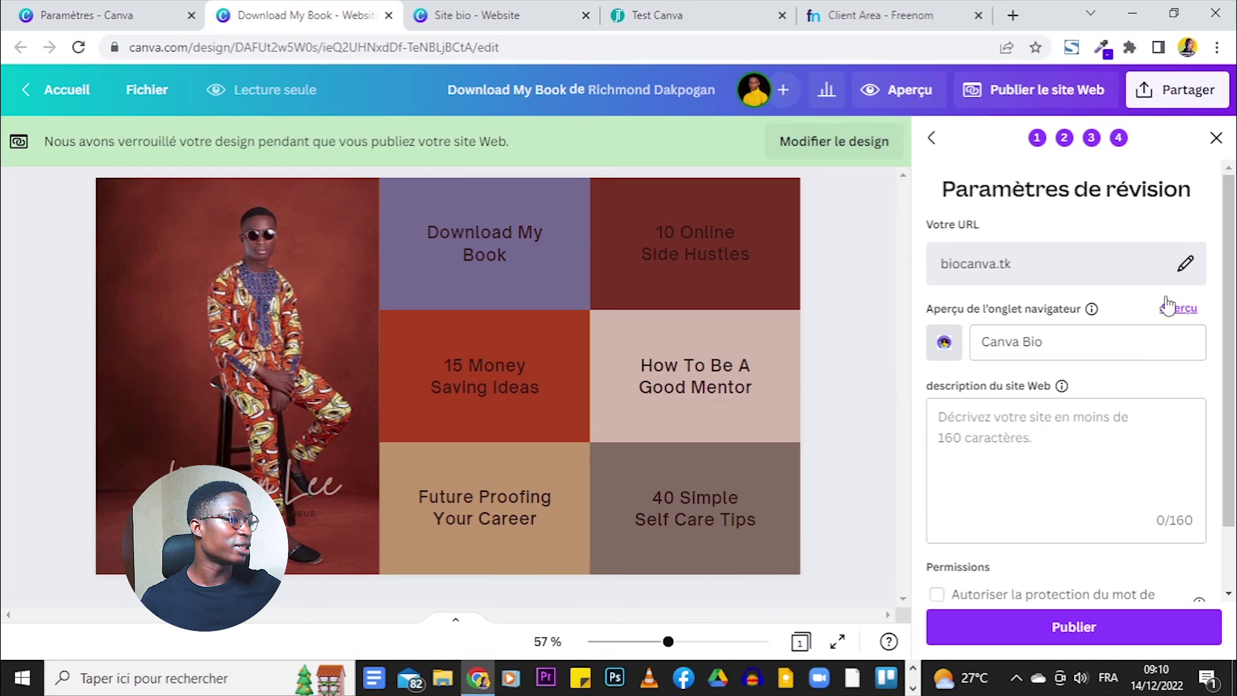
Step: Add the site description 'Ceci est un test.' and stop hiding the site from search engines
{"action": "left_click", "coordinate": [1060, 437]}
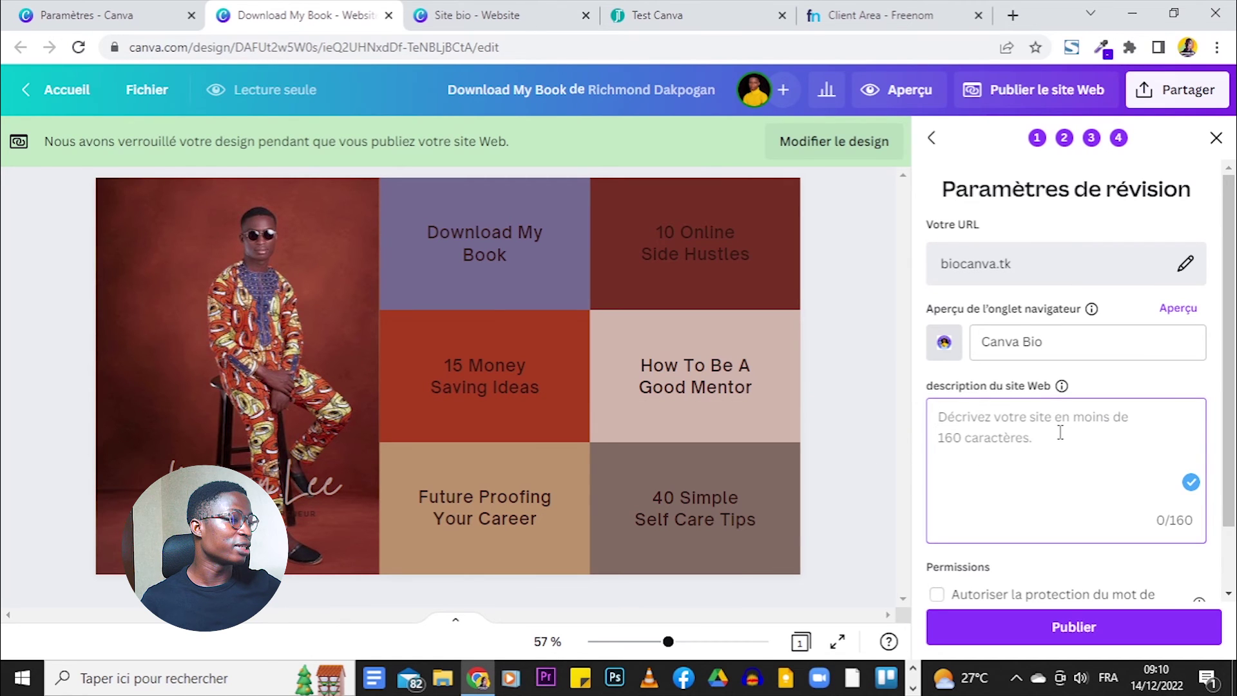
{"action": "type", "text": "Ceci est un test."}
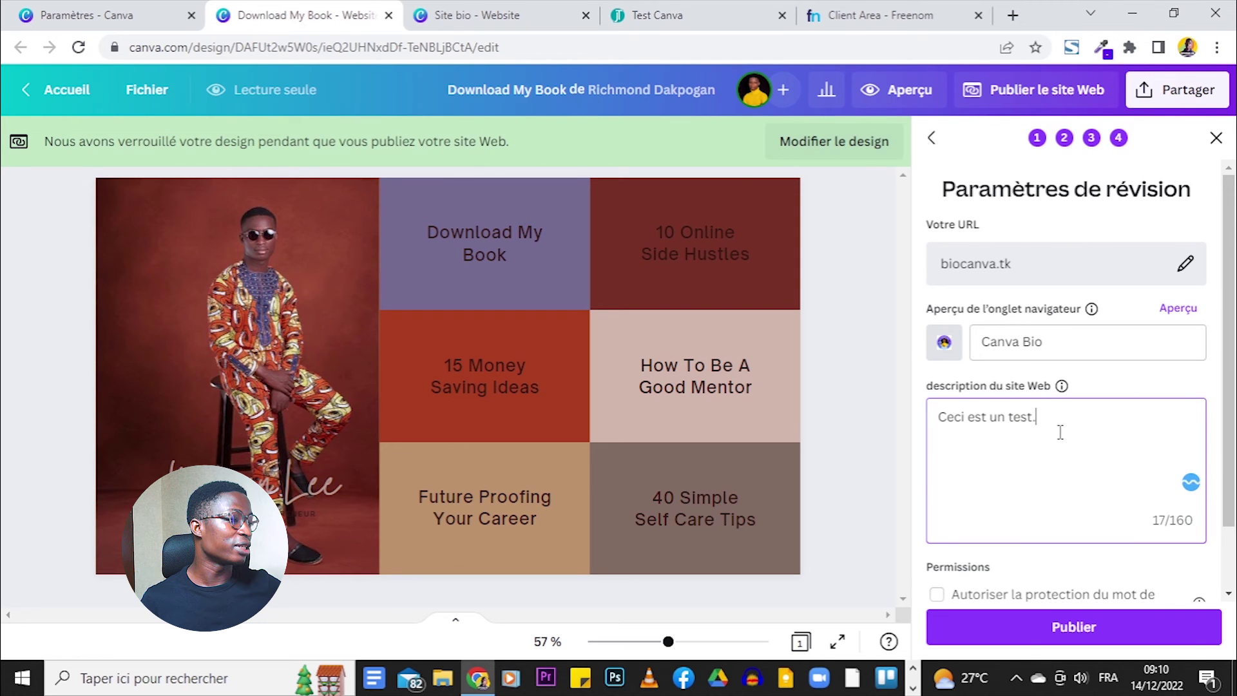
{"action": "scroll", "coordinate": [1085, 399], "scroll_direction": "down", "scroll_amount": 1}
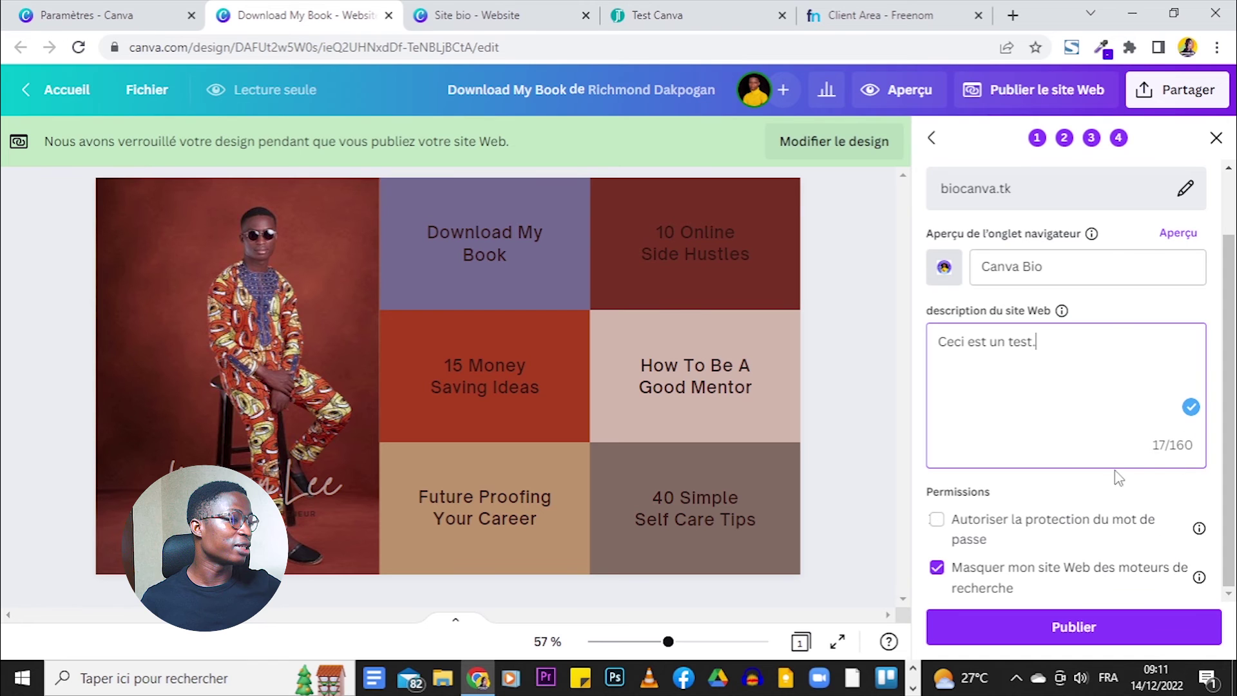
{"action": "left_click", "coordinate": [990, 577]}
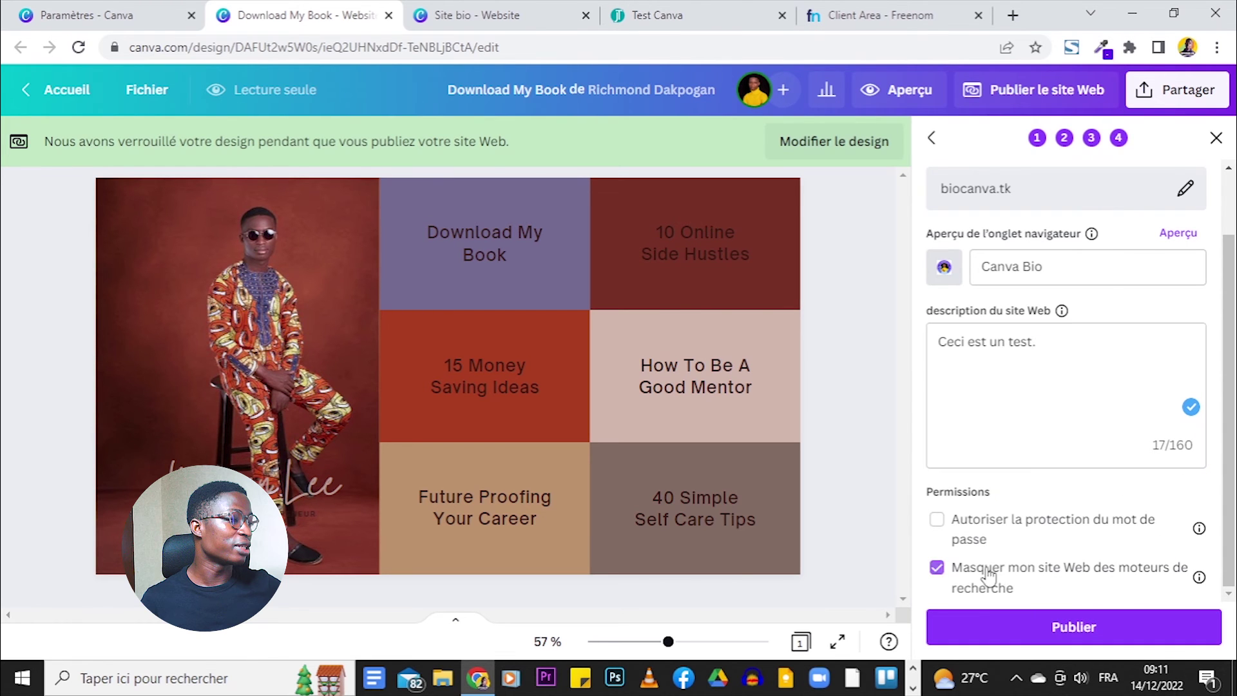
Step: Publish the website and open the biocanva.tk domain settings page
{"action": "left_click", "coordinate": [1103, 622]}
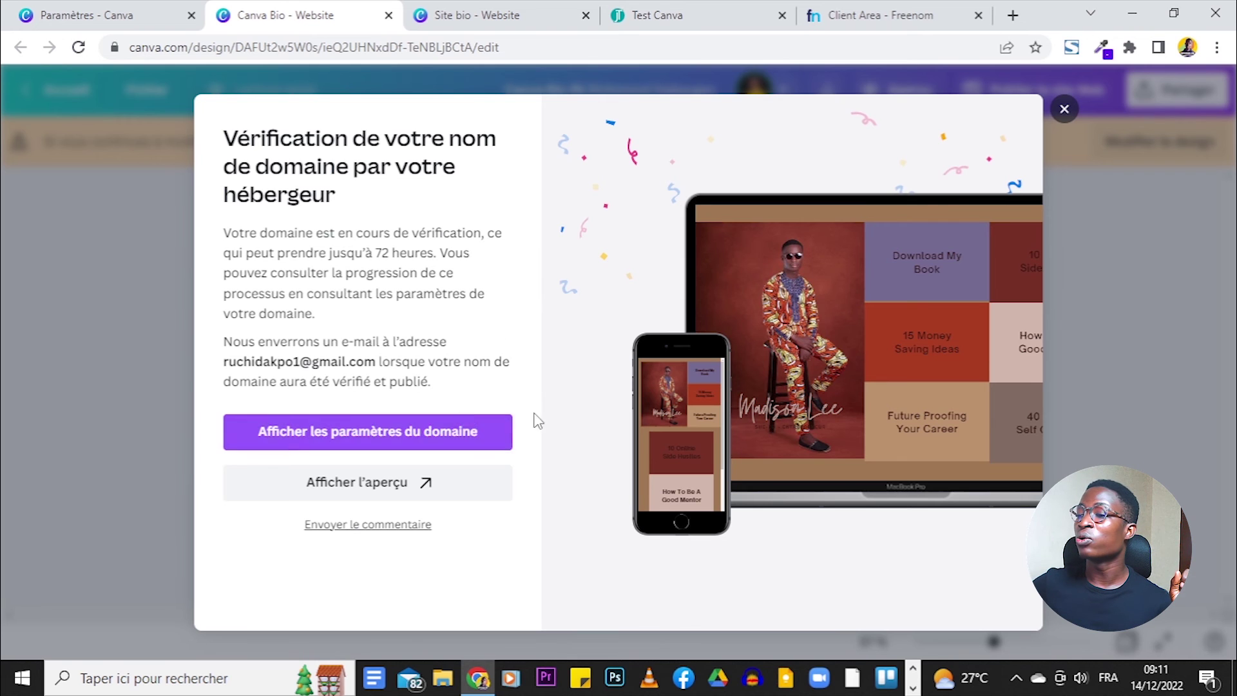
{"action": "right_click", "coordinate": [384, 428]}
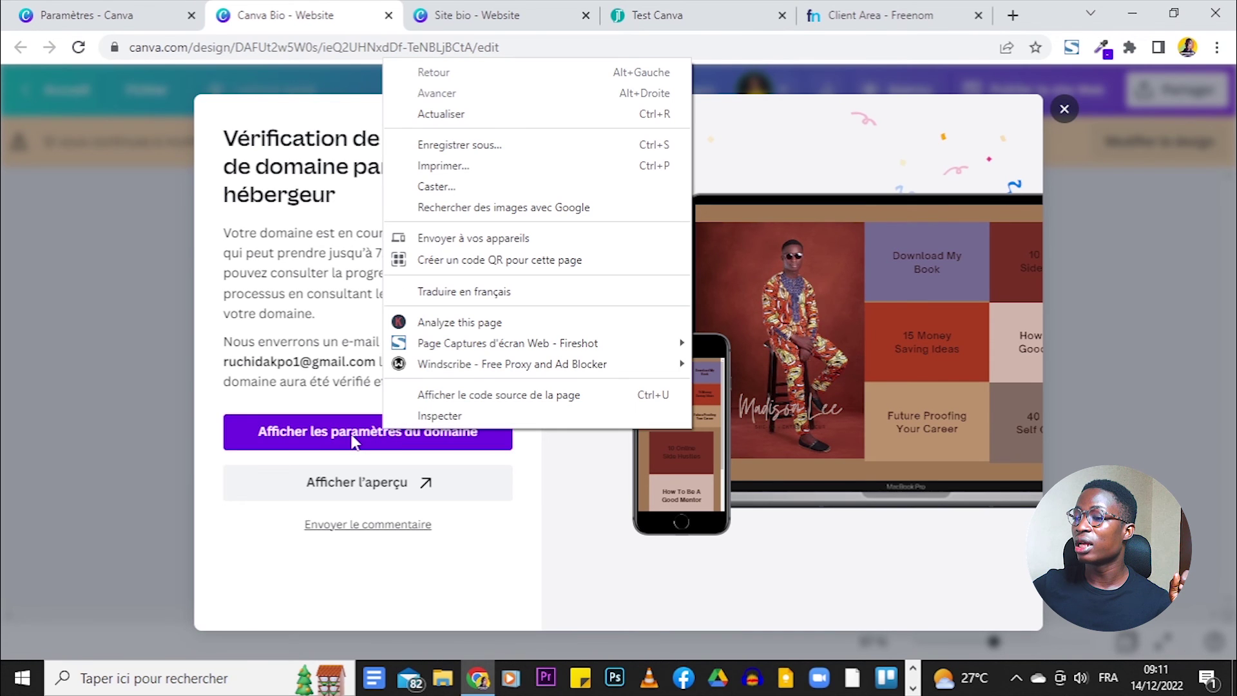
{"action": "left_click", "coordinate": [324, 449]}
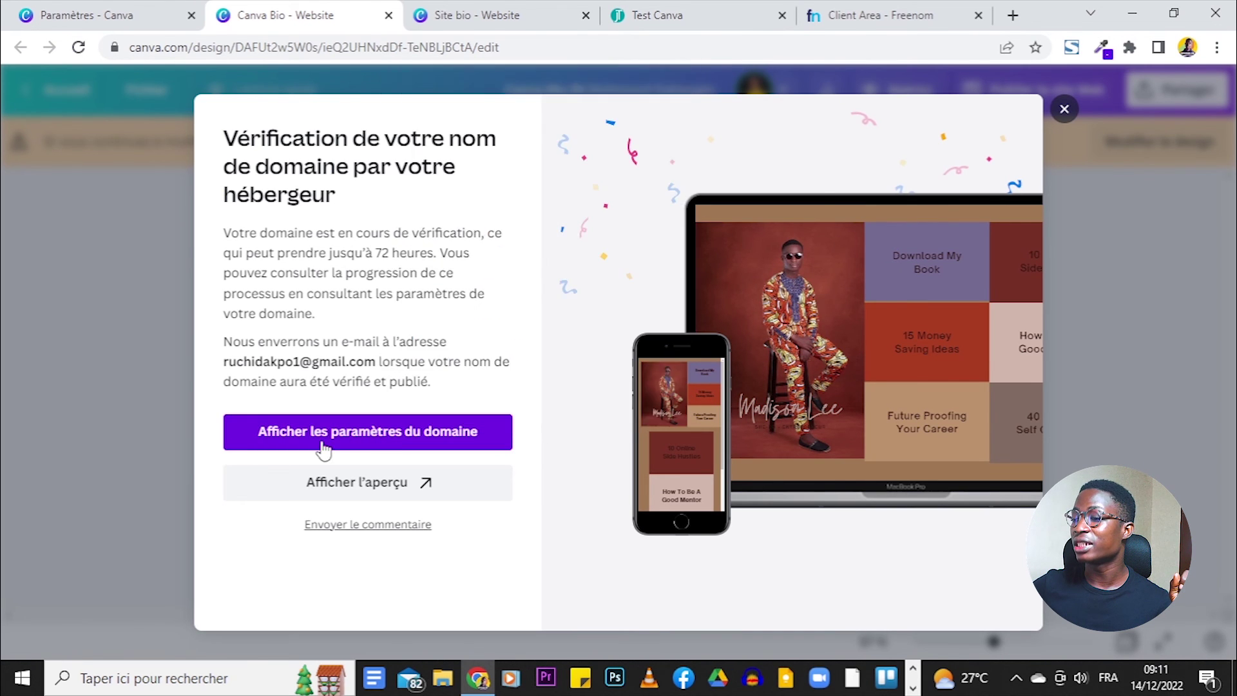
{"action": "left_click", "coordinate": [326, 446]}
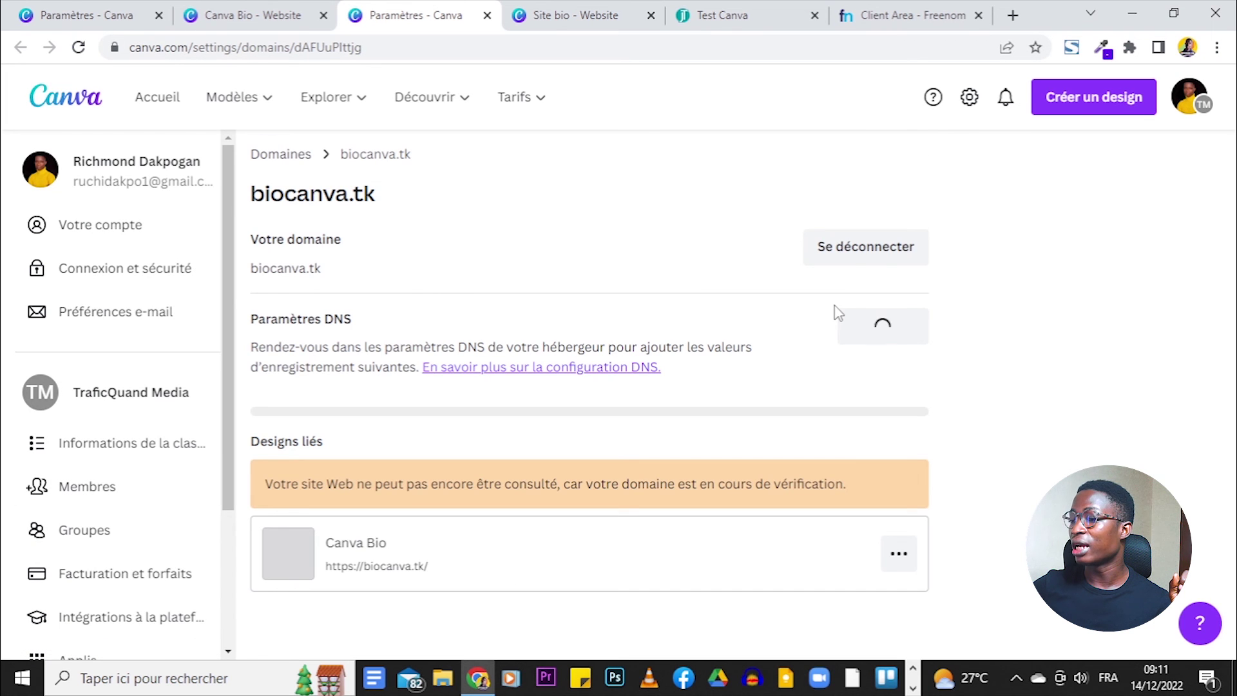
Step: Review the DNS table's Statut column: TXT record connected, both A records pending
{"action": "scroll", "coordinate": [807, 412], "scroll_direction": "down", "scroll_amount": 1}
{"action": "scroll", "coordinate": [806, 412], "scroll_direction": "down", "scroll_amount": 3}
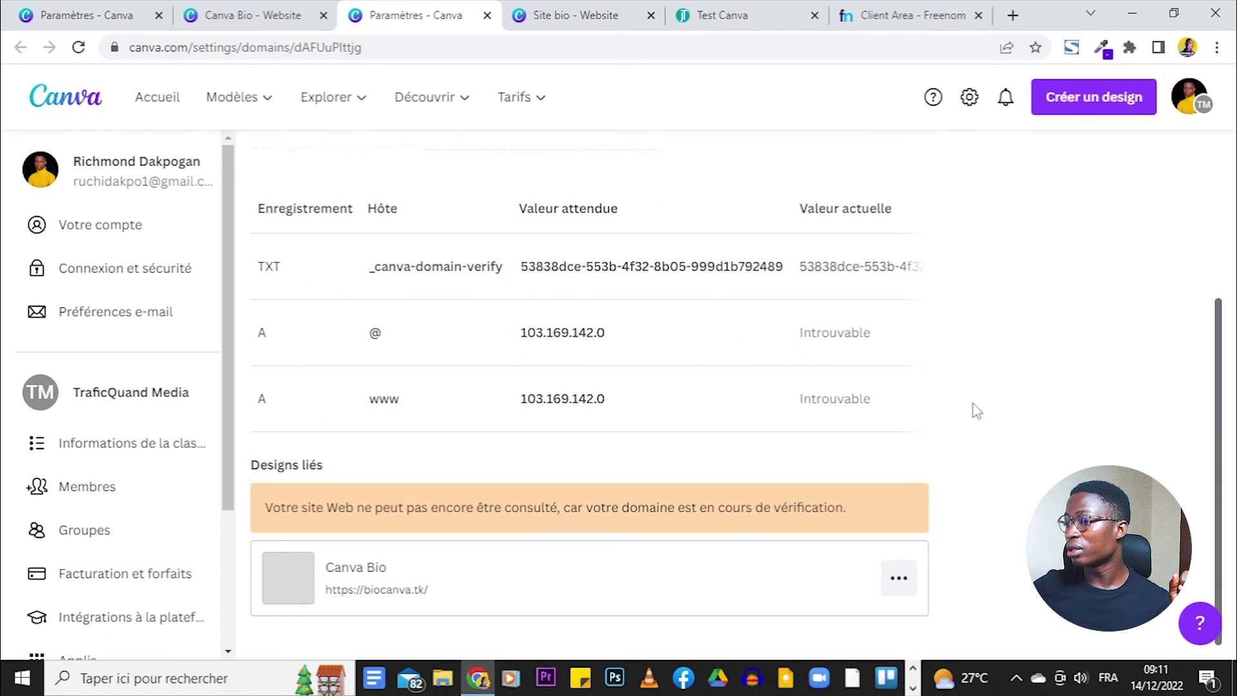
{"action": "left_click_drag", "start_coordinate": [812, 502], "coordinate": [253, 518]}
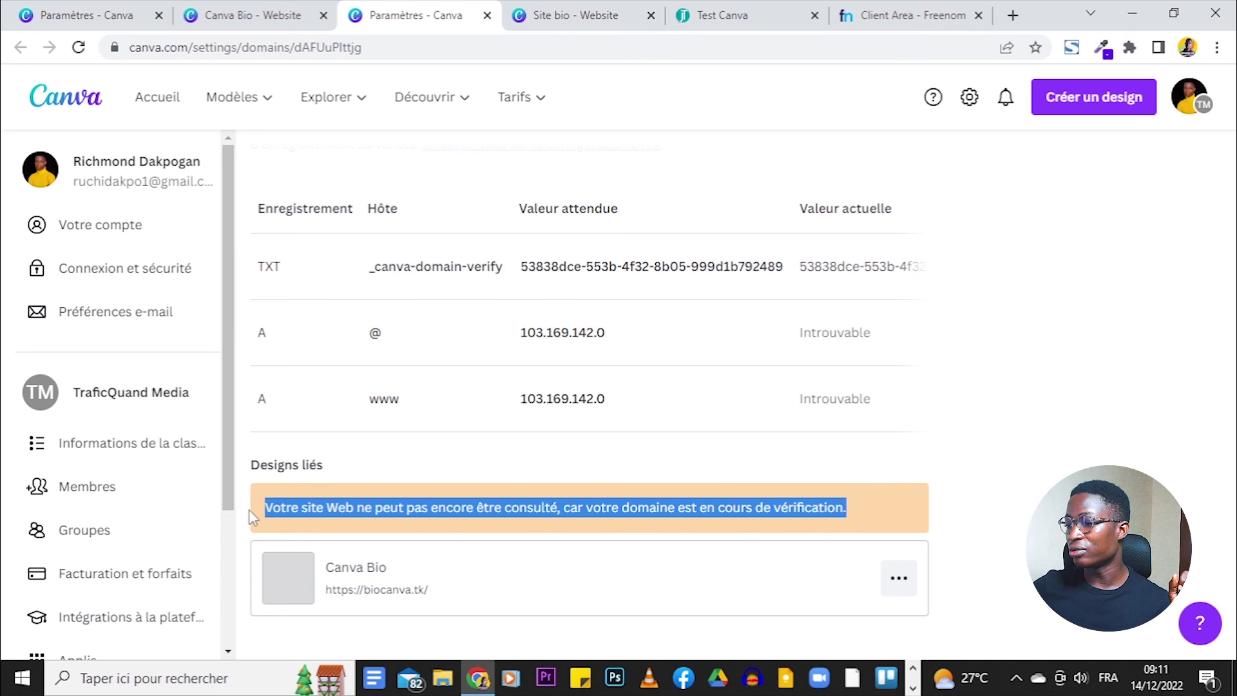
{"action": "scroll", "coordinate": [1014, 482], "scroll_direction": "up", "scroll_amount": 3}
{"action": "scroll", "coordinate": [1014, 482], "scroll_direction": "down", "scroll_amount": 3}
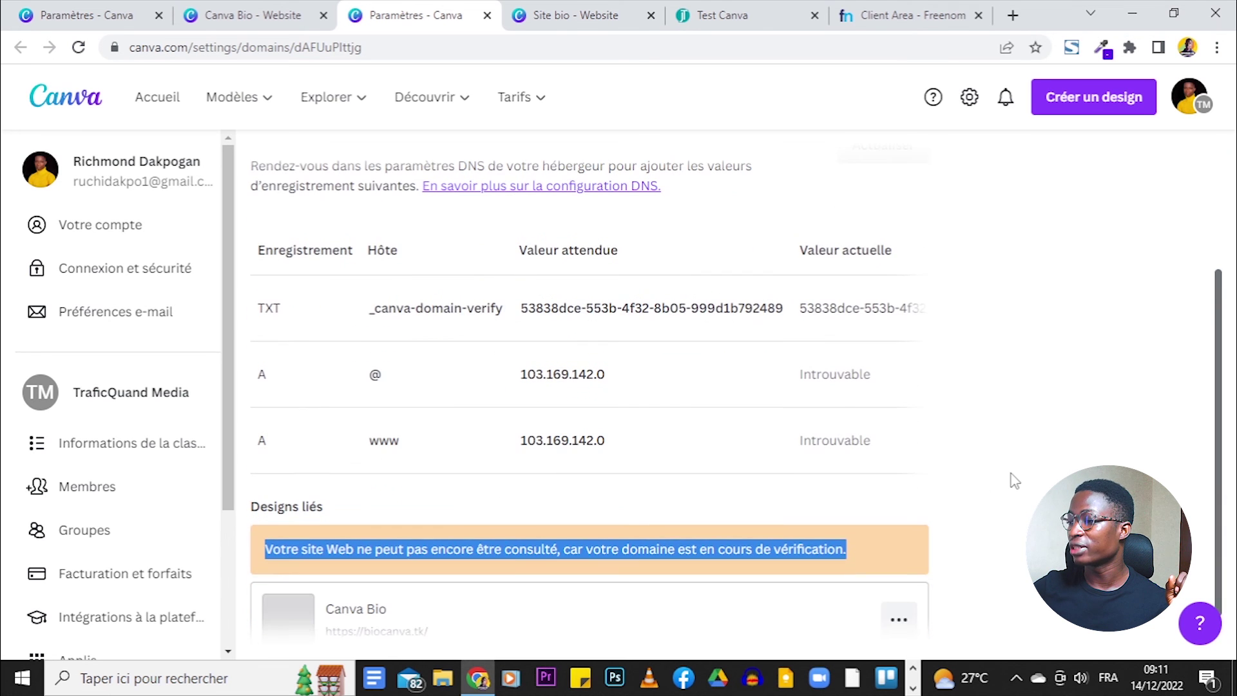
{"action": "left_click_drag", "start_coordinate": [709, 479], "coordinate": [877, 479]}
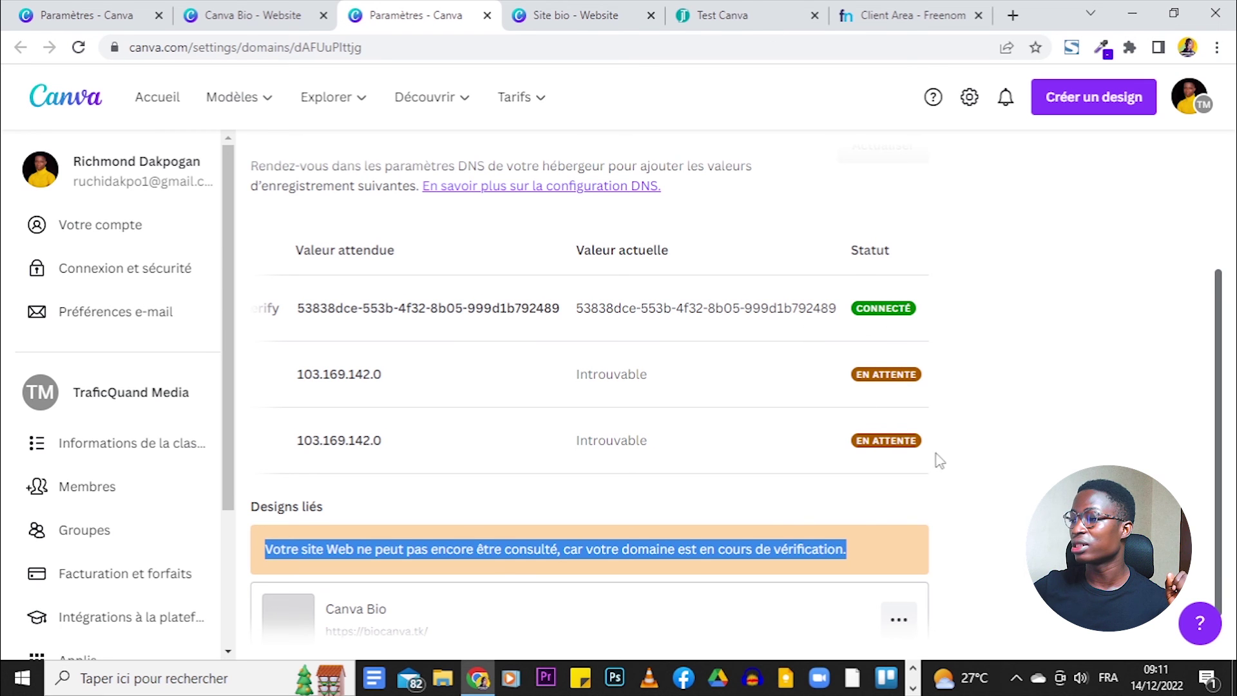
{"action": "scroll", "coordinate": [1004, 411], "scroll_direction": "up", "scroll_amount": 3}
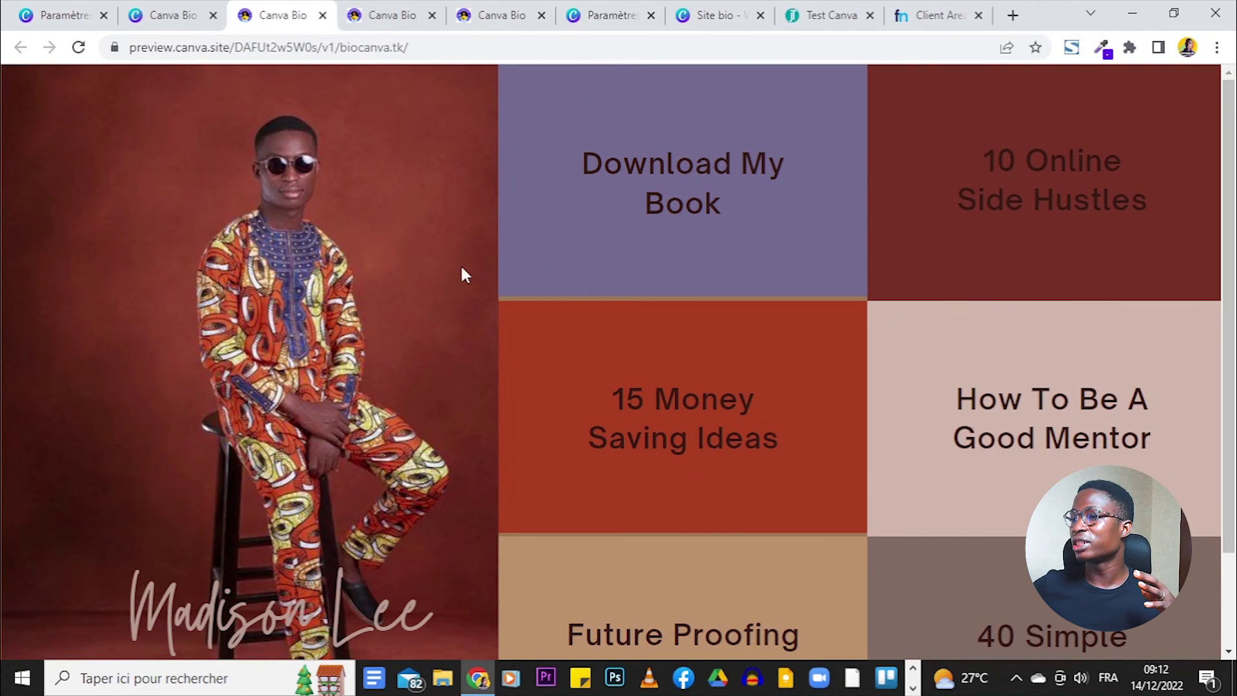
Step: Scroll through the published Canva Bio preview with its portrait and six link tiles
{"action": "scroll", "coordinate": [462, 273], "scroll_direction": "down", "scroll_amount": 2}
{"action": "scroll", "coordinate": [921, 605], "scroll_direction": "up", "scroll_amount": 2}
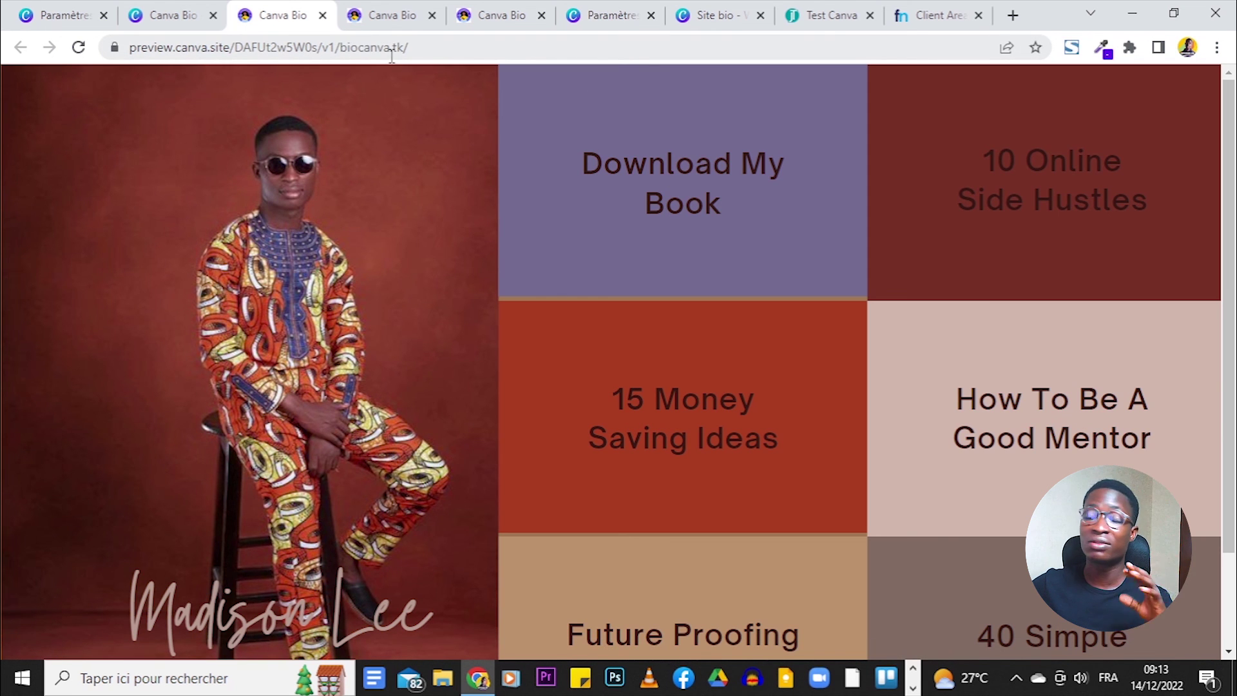
{"action": "scroll", "coordinate": [477, 107], "scroll_direction": "down", "scroll_amount": 2}
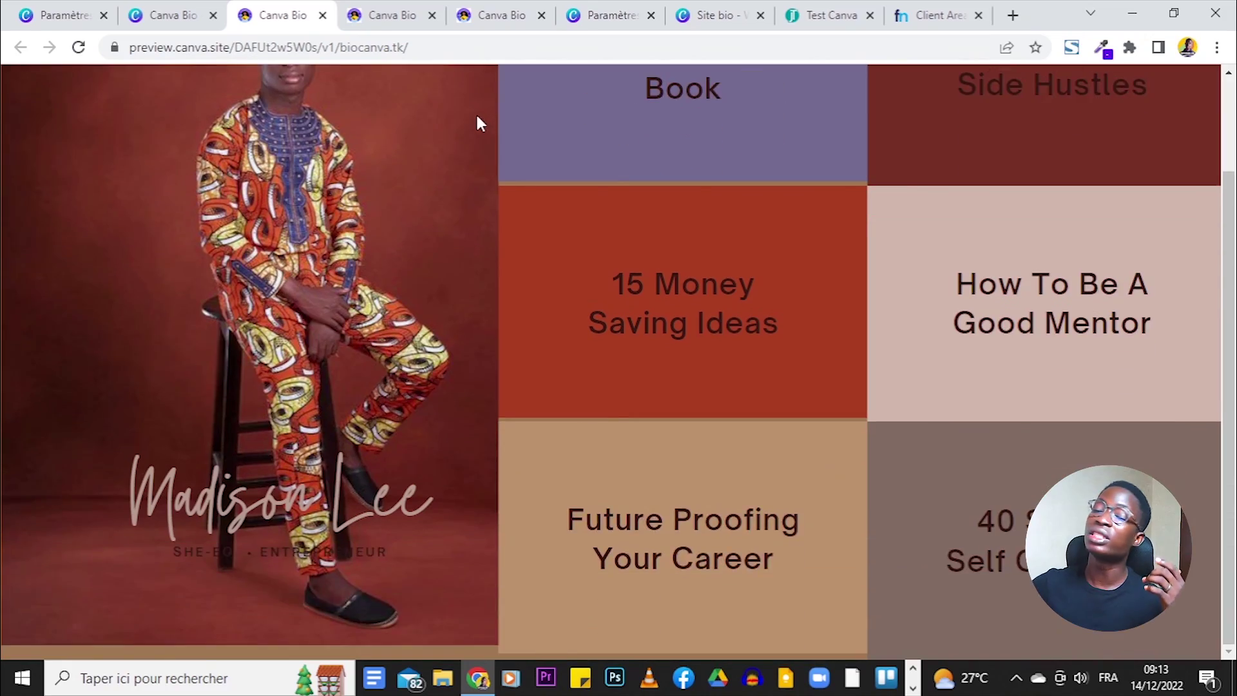